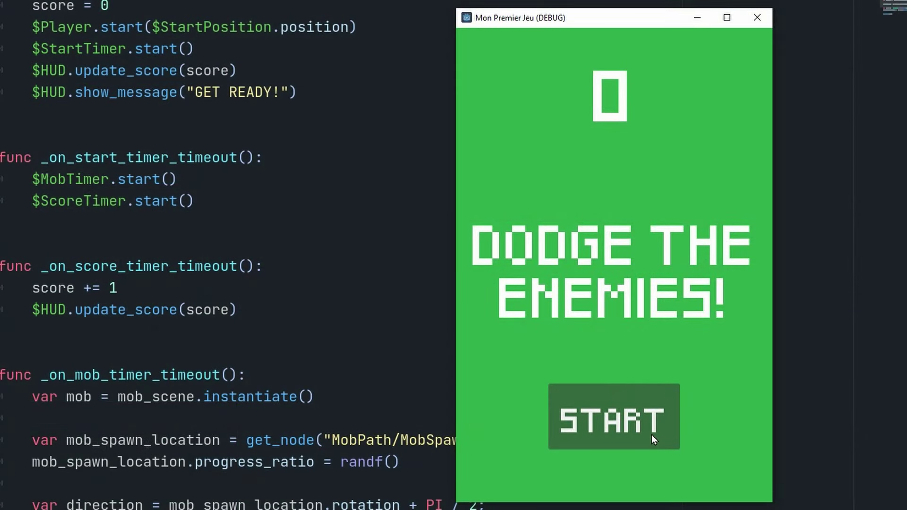
# Start a round of Dodge the Enemies and steer the player with the arrow keys, avoiding mobs until the score reaches 33.
pyautogui.click(651, 435)
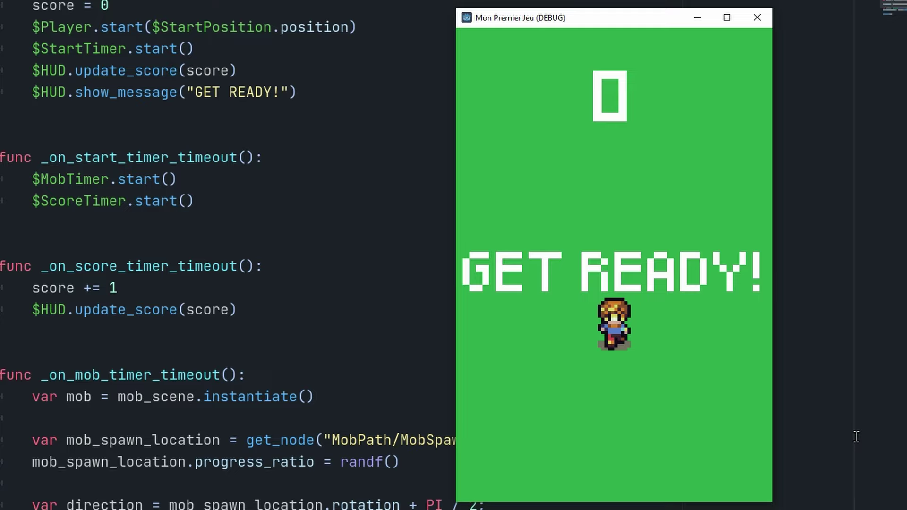
pyautogui.press('Up')
pyautogui.press('Down')
pyautogui.press('Left')
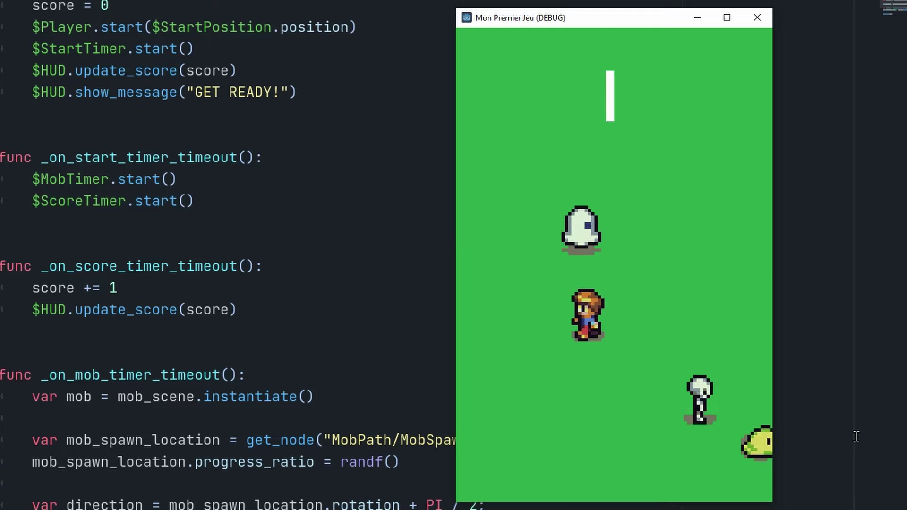
pyautogui.press('Left')
pyautogui.press('Up')
pyautogui.press('Right')
pyautogui.press('Left')
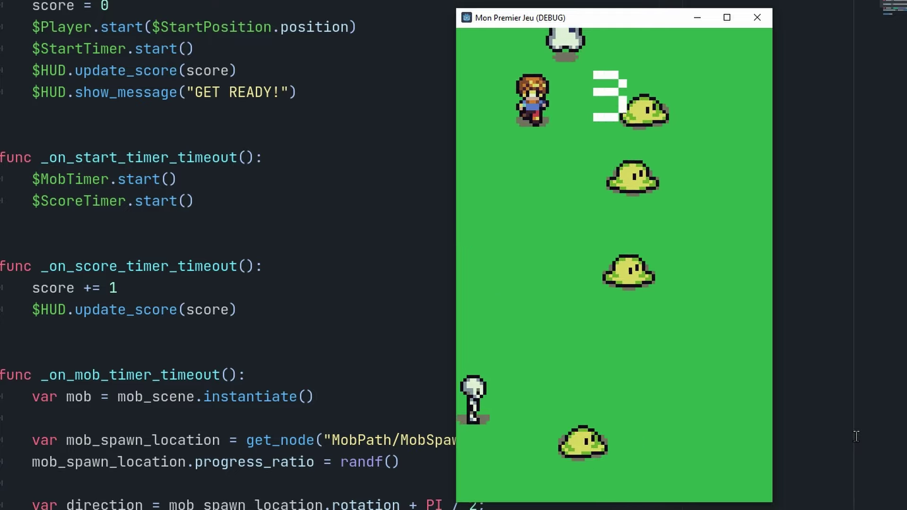
pyautogui.press('Down')
pyautogui.press('Up')
pyautogui.press('Left')
pyautogui.press('Right')
pyautogui.press('Down')
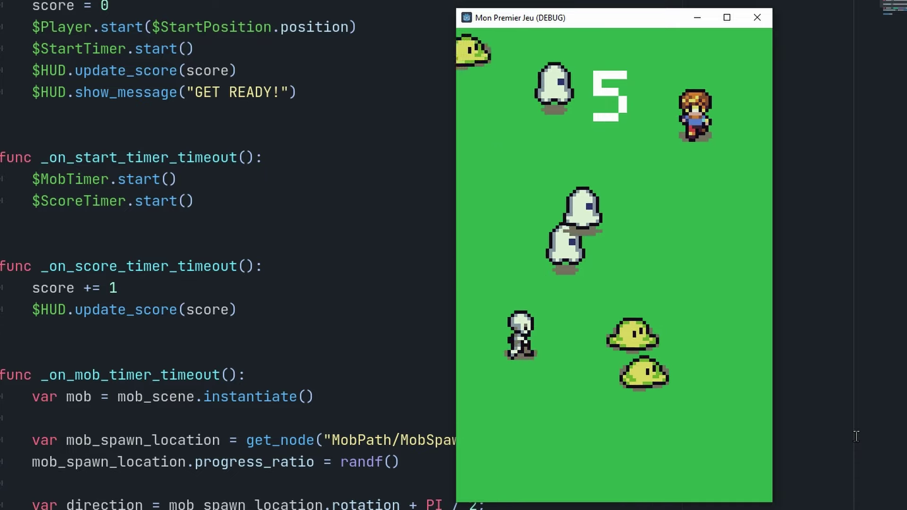
pyautogui.press('Up')
pyautogui.press('Down')
pyautogui.press('Left')
pyautogui.press('Right')
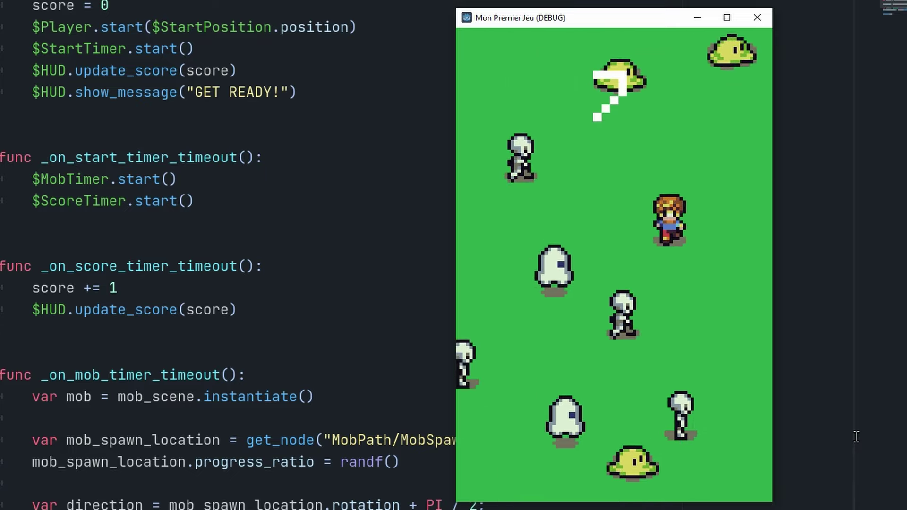
pyautogui.press('Down')
pyautogui.press('Up')
pyautogui.press('Left')
pyautogui.press('Right')
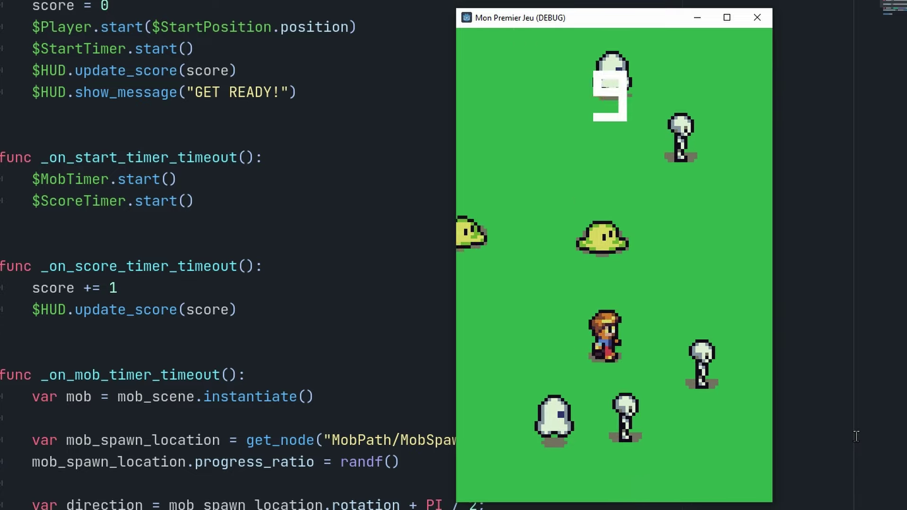
pyautogui.press('Up')
pyautogui.press('Right')
pyautogui.press('Left')
pyautogui.press('Right')
pyautogui.press('Down')
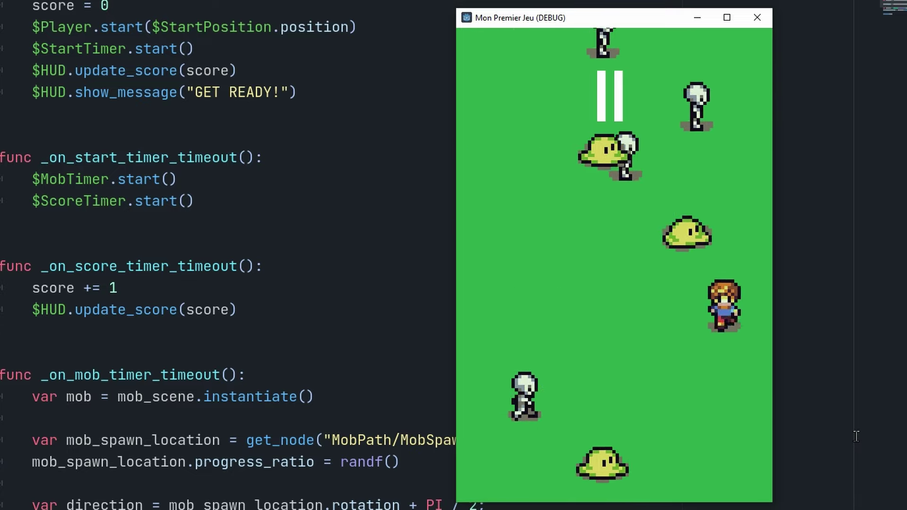
pyautogui.press('Left')
pyautogui.press('Down')
pyautogui.press('Right')
pyautogui.press('Up')
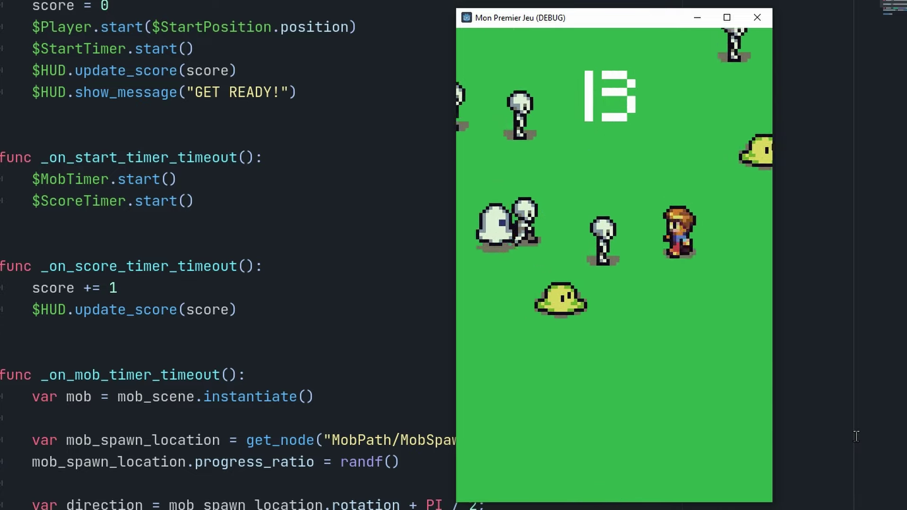
pyautogui.press('Up')
pyautogui.press('Left')
pyautogui.press('Down')
pyautogui.press('Up')
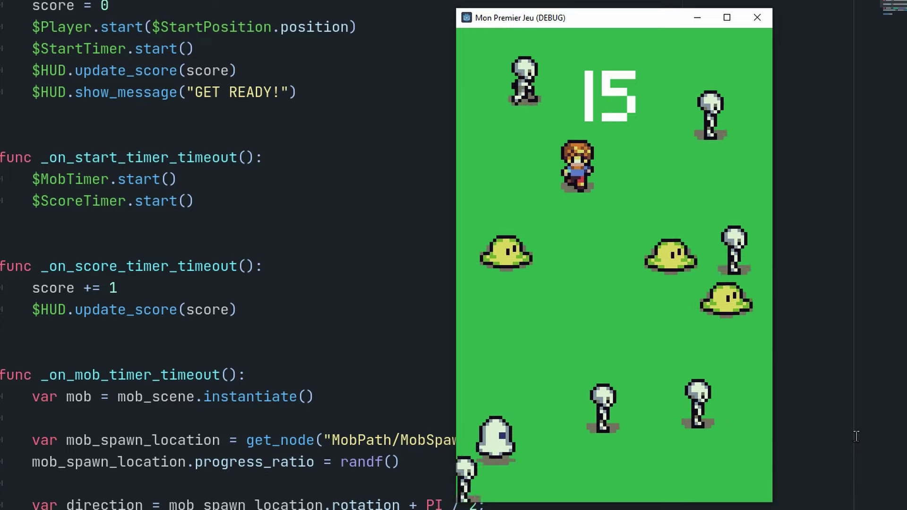
pyautogui.press('Right')
pyautogui.press('Down')
pyautogui.press('Left')
pyautogui.press('Up')
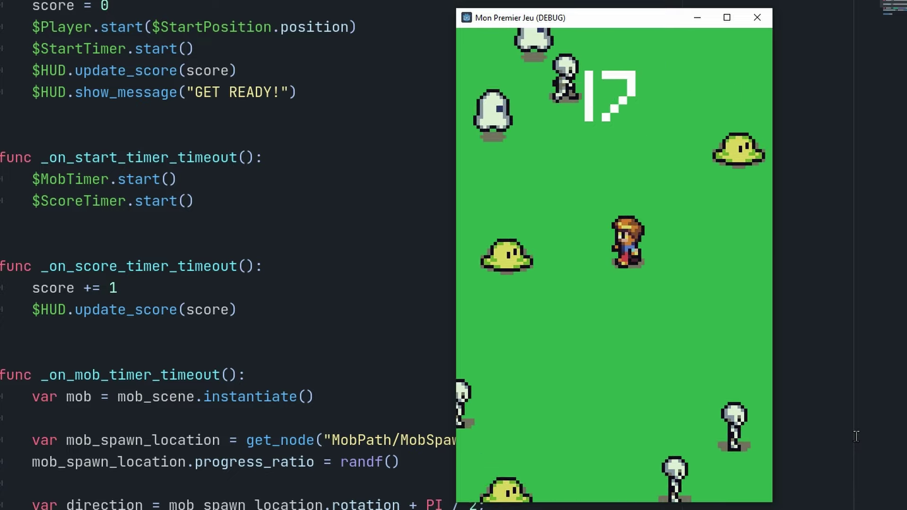
pyautogui.press('Down')
pyautogui.press('Up')
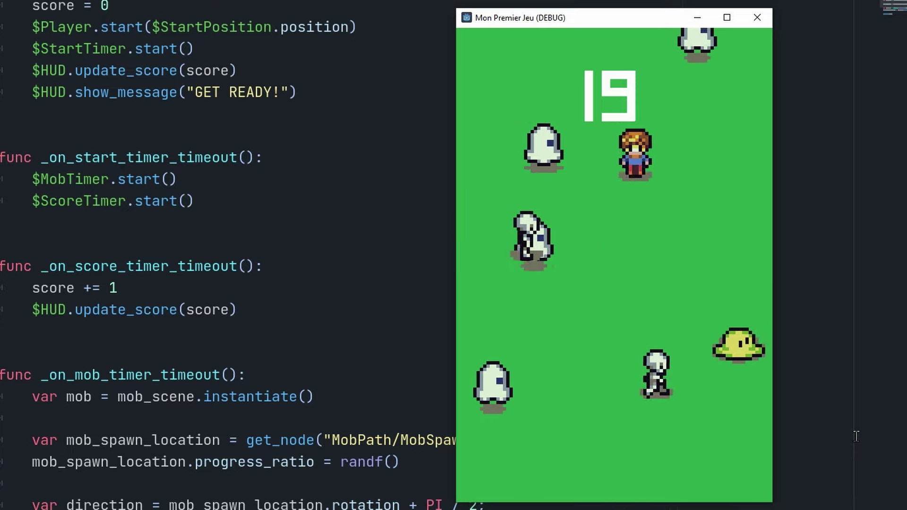
pyautogui.press('Left')
pyautogui.press('Down')
pyautogui.press('Up')
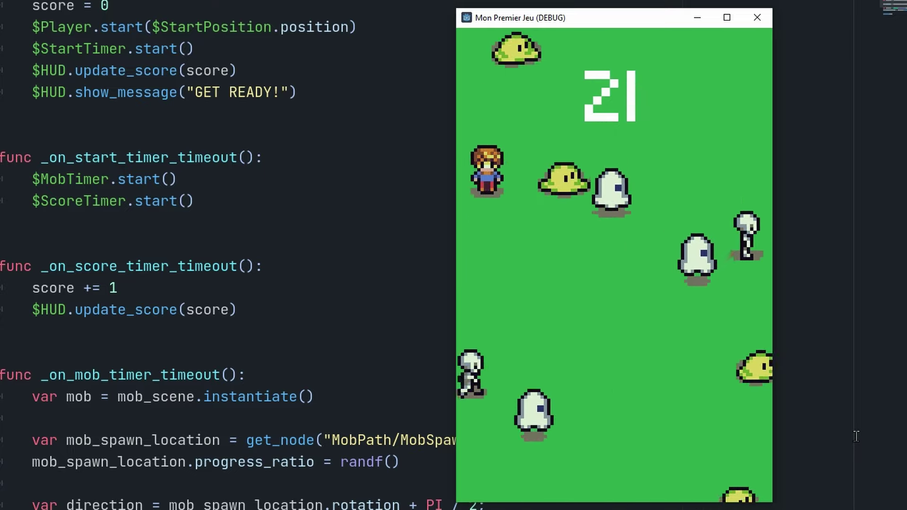
pyautogui.press('Right')
pyautogui.press('Up')
pyautogui.press('Down')
pyautogui.press('Left')
pyautogui.press('Up')
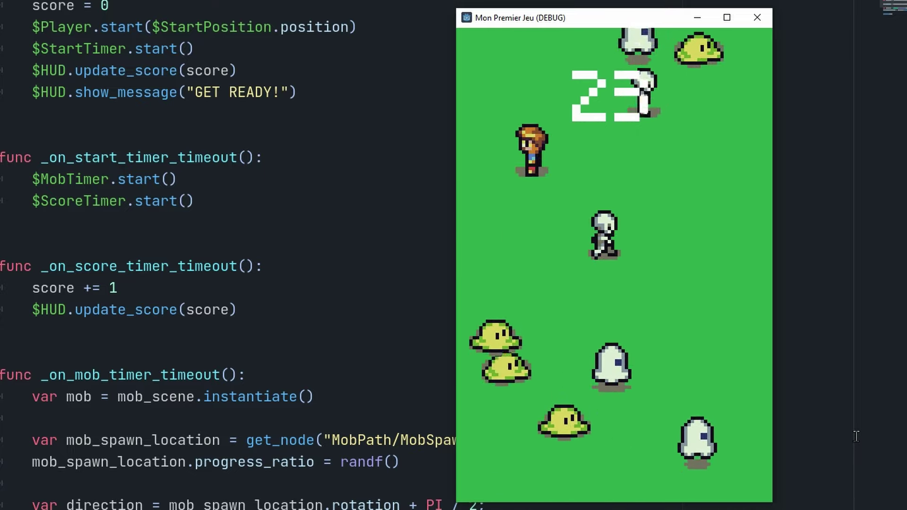
pyautogui.press('Right')
pyautogui.press('Down')
pyautogui.press('Left')
pyautogui.press('Up')
pyautogui.press('Down')
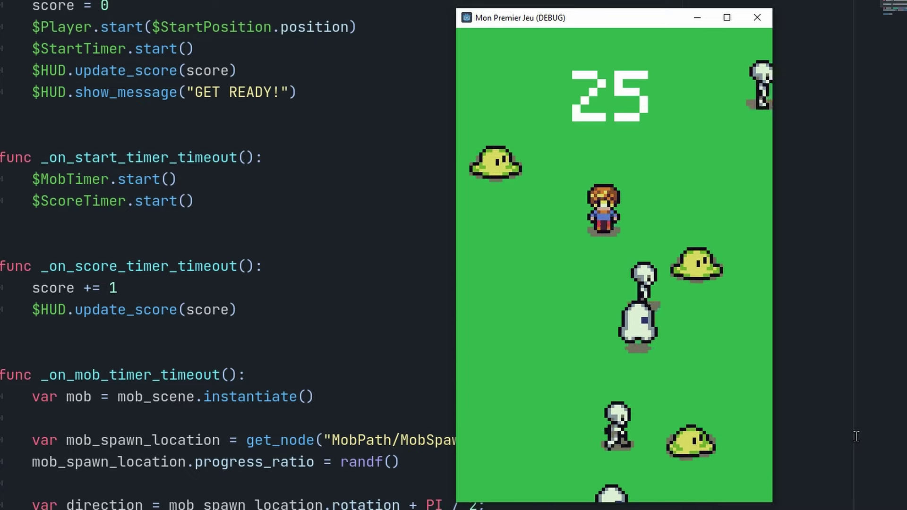
pyautogui.press('Down')
pyautogui.press('Up')
pyautogui.press('Left')
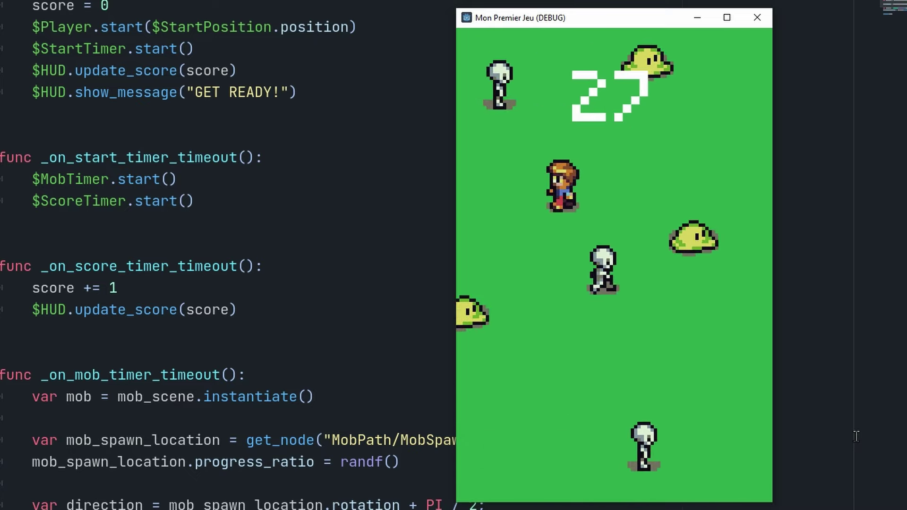
pyautogui.press('Right')
pyautogui.press('Up')
pyautogui.press('Down')
pyautogui.press('Left')
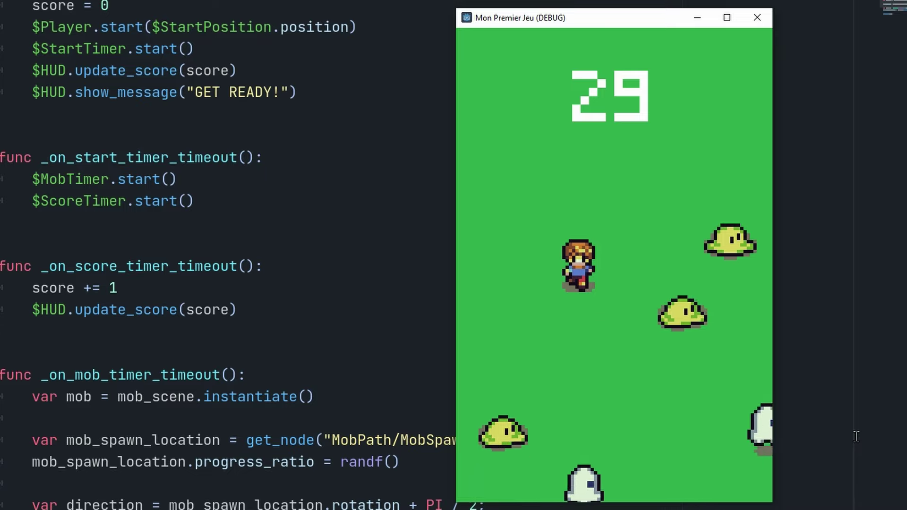
pyautogui.press('Right')
pyautogui.press('Up')
pyautogui.press('Left')
pyautogui.press('Down')
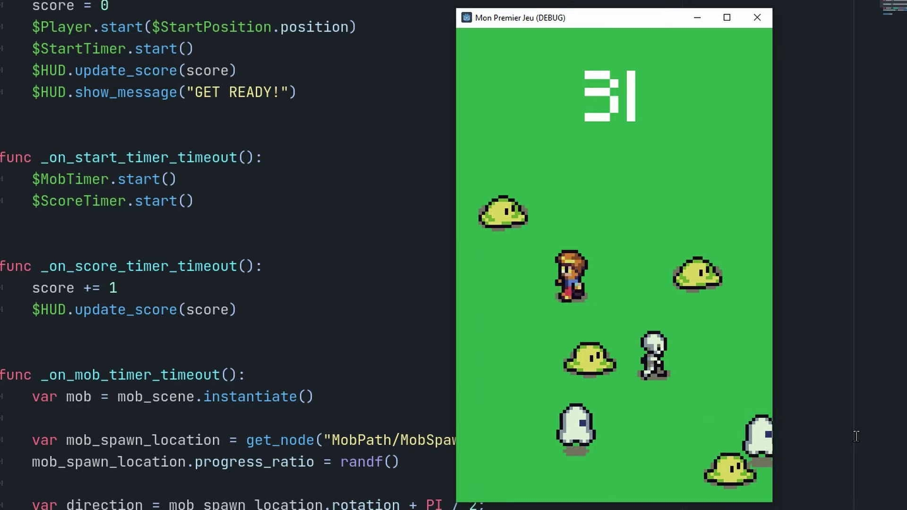
pyautogui.press('Down')
pyautogui.press('Left')
pyautogui.press('Right')
pyautogui.press('Up')
pyautogui.press('Left')
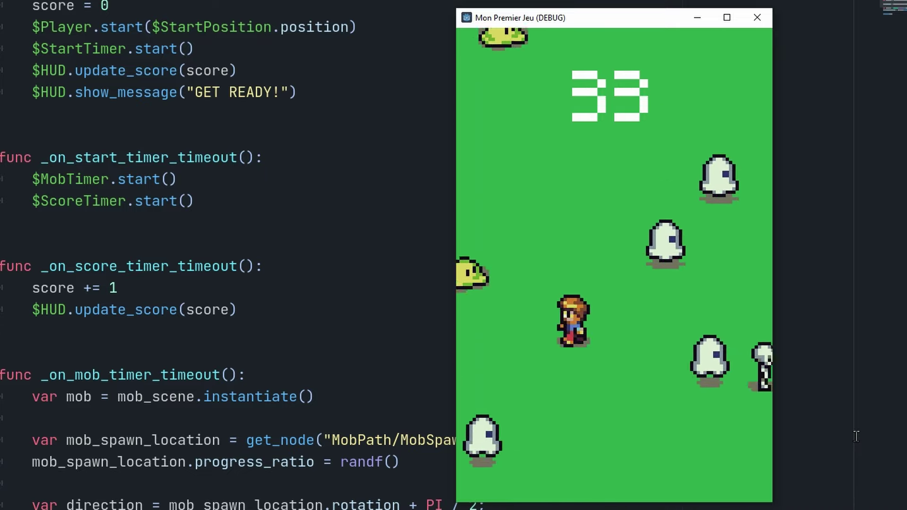
pyautogui.press('Up')
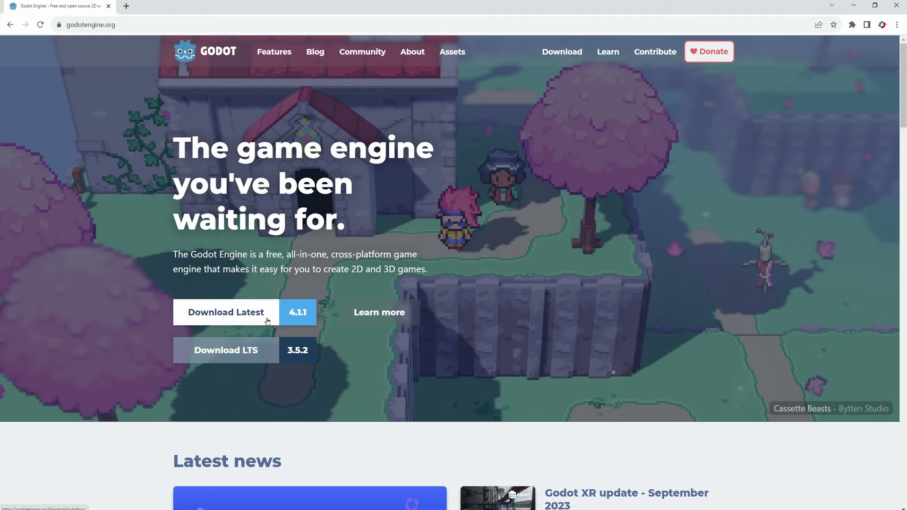
# Download the Godot Engine 4.1.1 Windows zip from the godotengine.org download page.
pyautogui.click(239, 316)
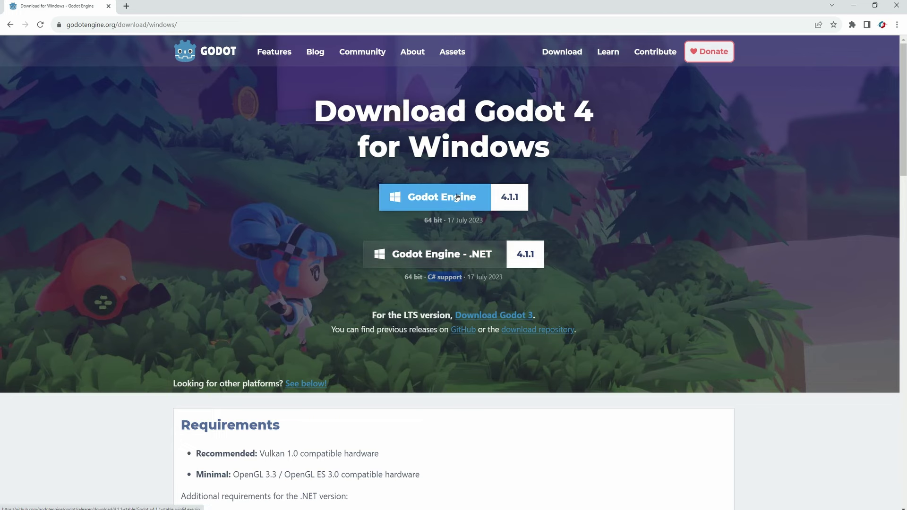
pyautogui.click(429, 198)
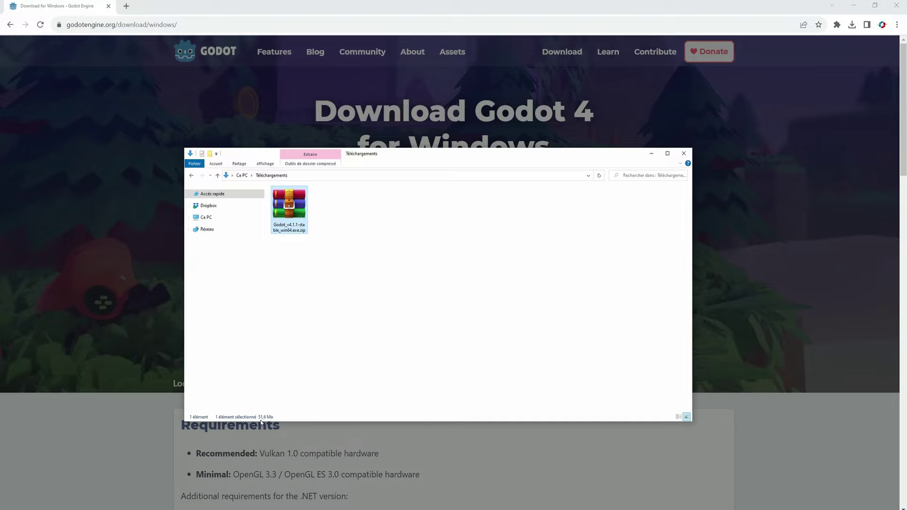
# Extract the Godot zip in place and launch Godot_v4.1.1-stable_win64.exe.
pyautogui.rightClick(289, 206)
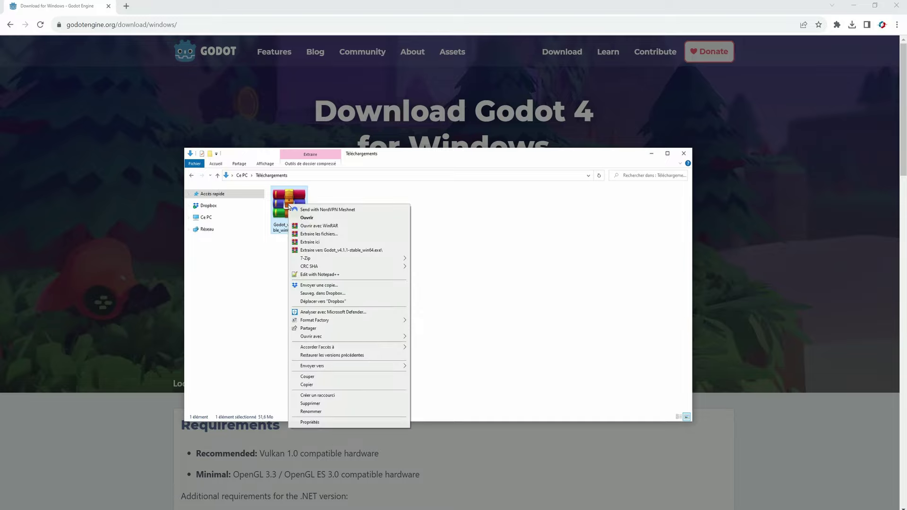
pyautogui.click(305, 242)
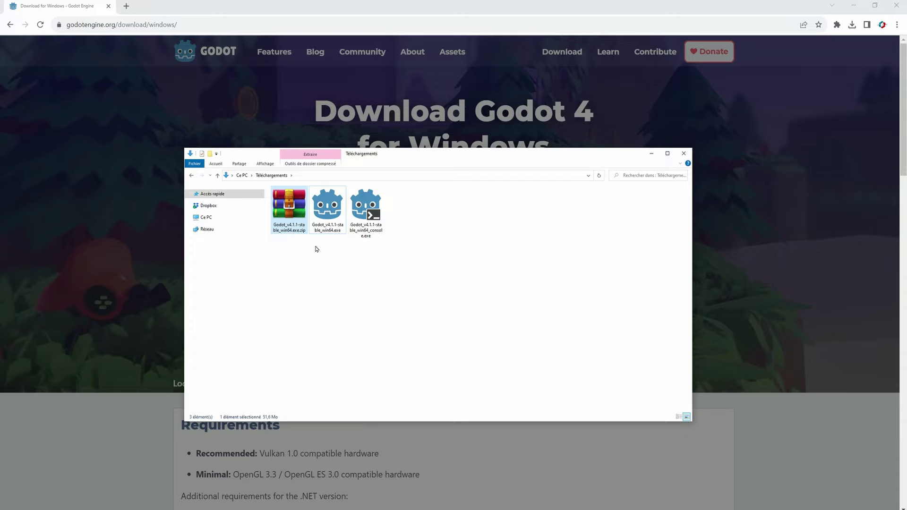
pyautogui.click(326, 213)
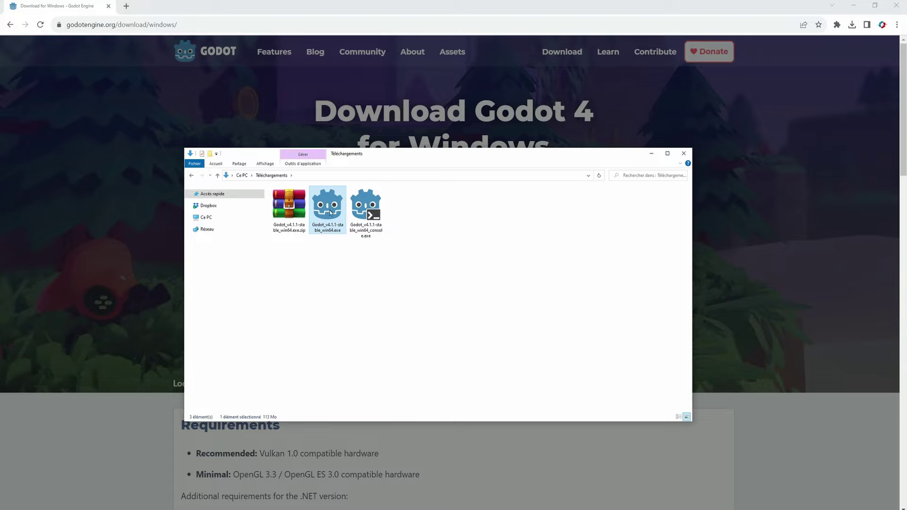
pyautogui.doubleClick(339, 216)
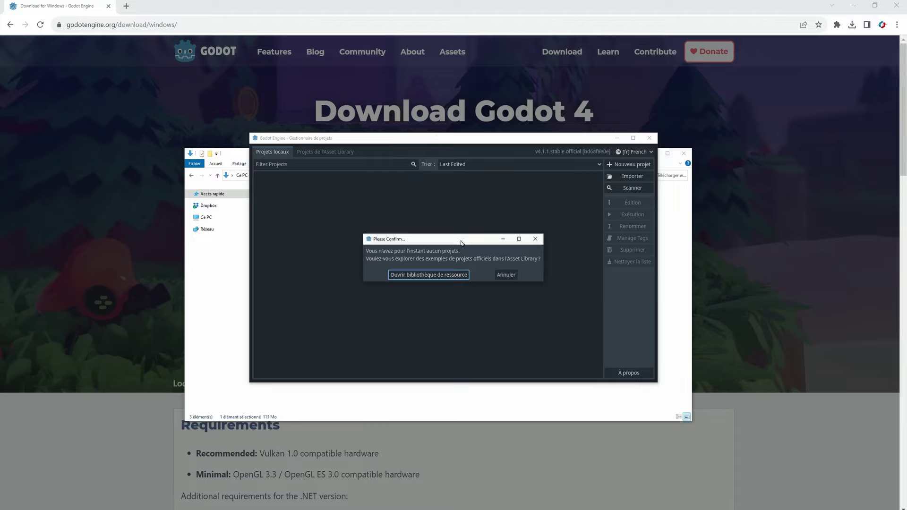
# Decline the Please Confirm offer to explore official example projects.
pyautogui.click(537, 240)
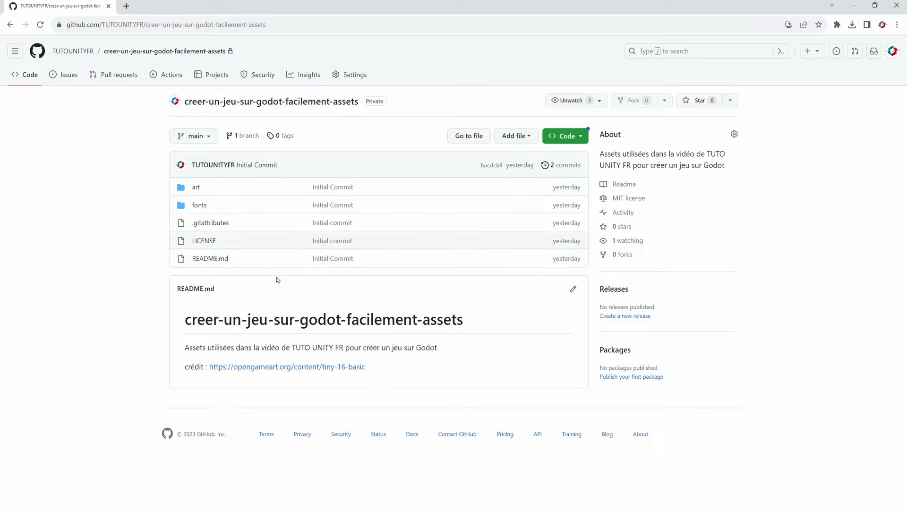
# Download creer-un-jeu-sur-godot-facilement-assets as a ZIP and select it in Downloads.
pyautogui.click(564, 137)
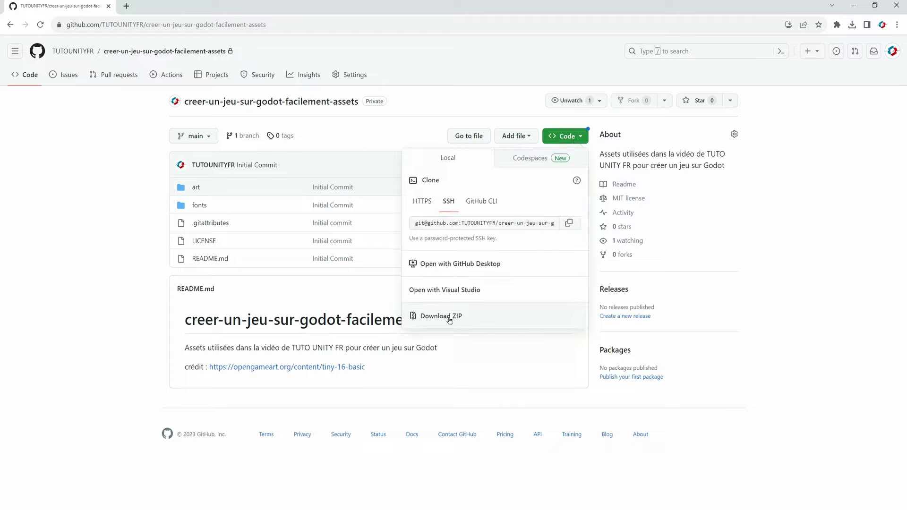
pyautogui.click(433, 319)
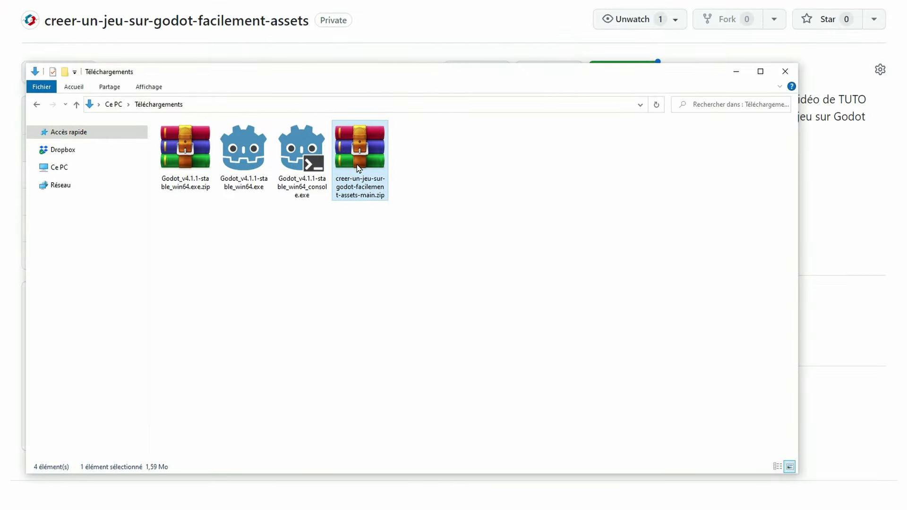
pyautogui.click(358, 168)
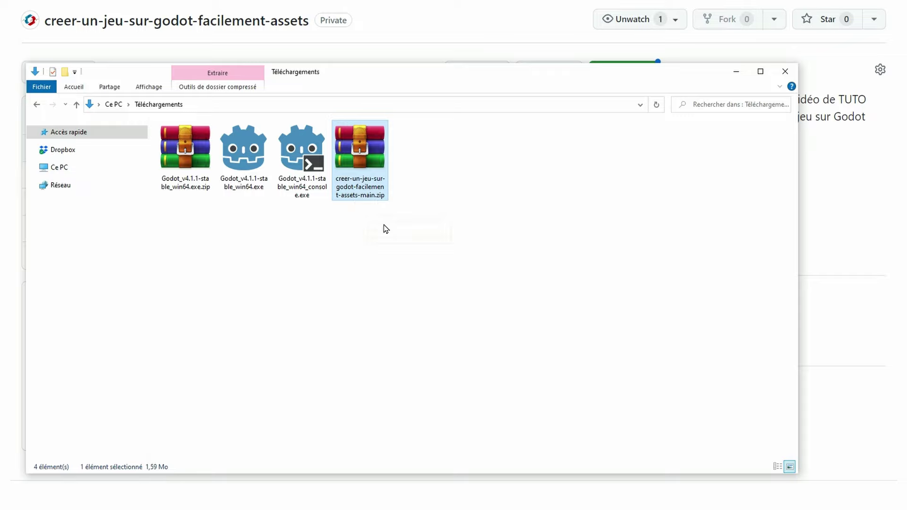
# Extract the assets zip into its own folder and look at art sprites like enemyWalking_1.png.
pyautogui.rightClick(359, 150)
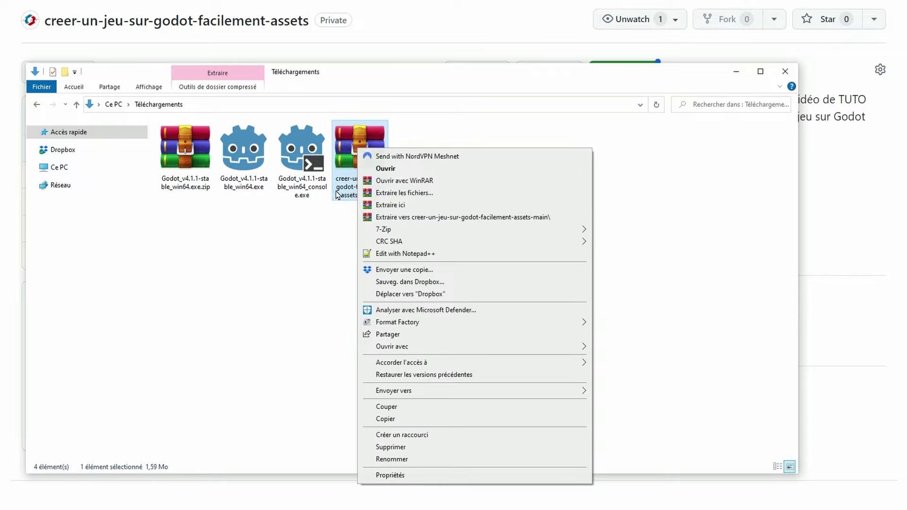
pyautogui.click(410, 217)
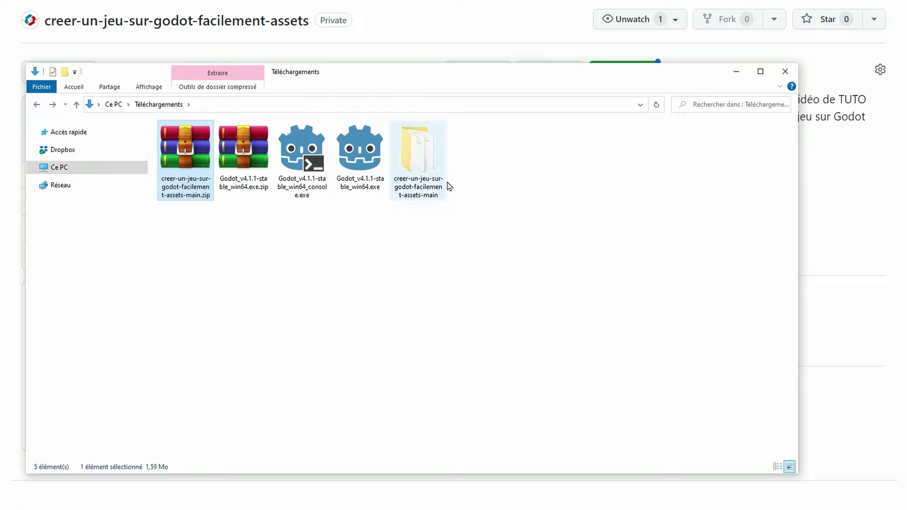
pyautogui.doubleClick(415, 156)
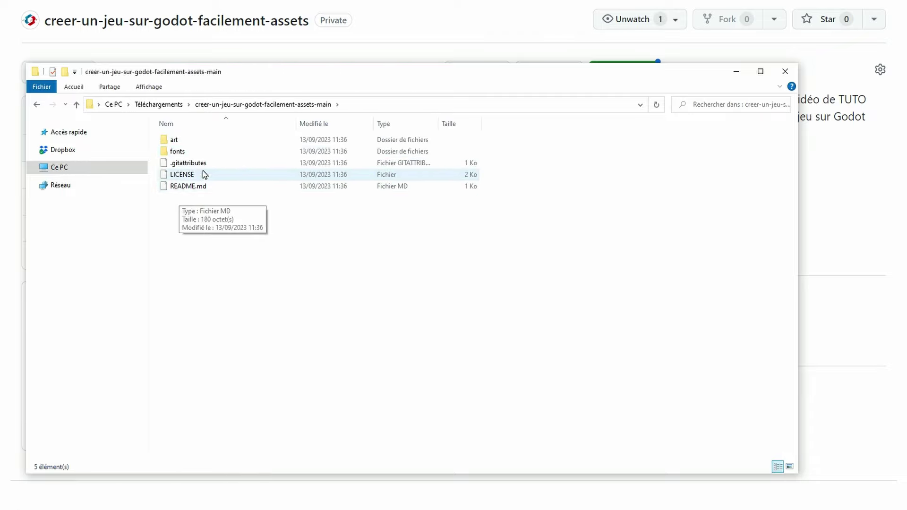
pyautogui.doubleClick(187, 141)
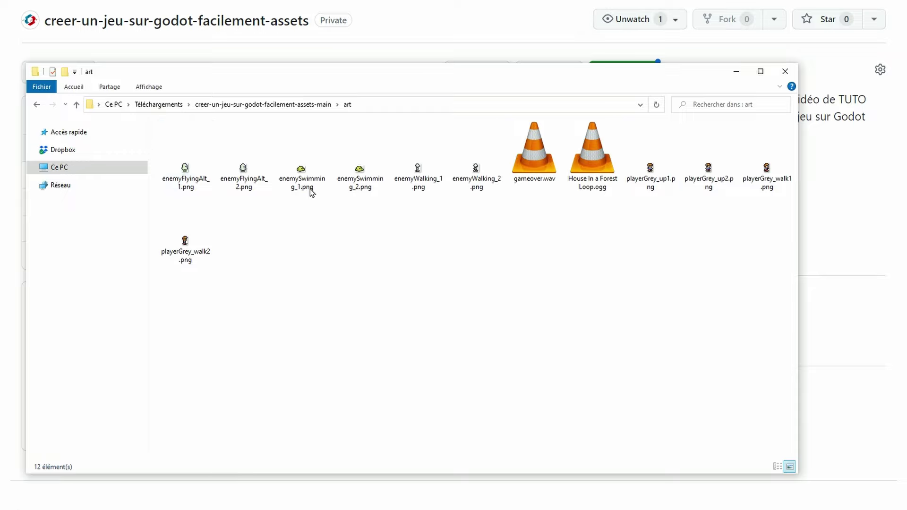
pyautogui.click(418, 185)
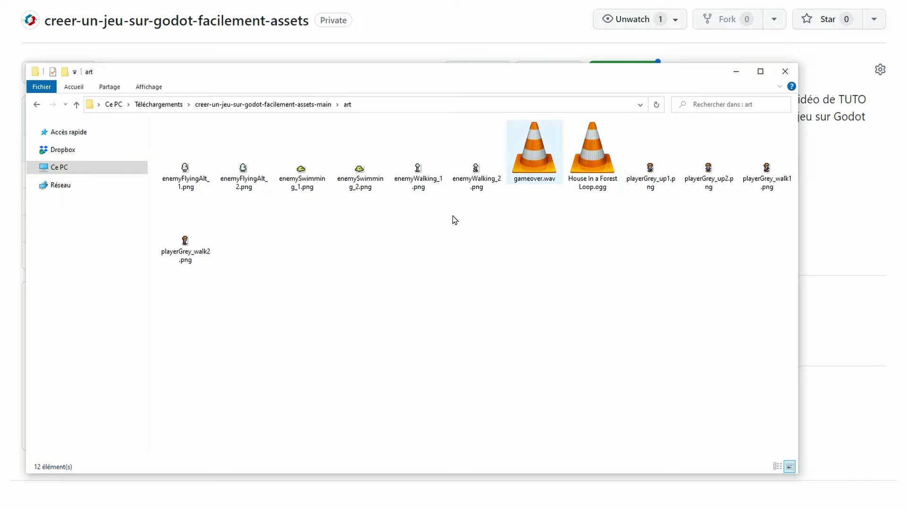
# Check the fonts folder, then move the extracted assets folder into Documents > Godot Projects.
pyautogui.press('BackSpace')
pyautogui.doubleClick(178, 152)
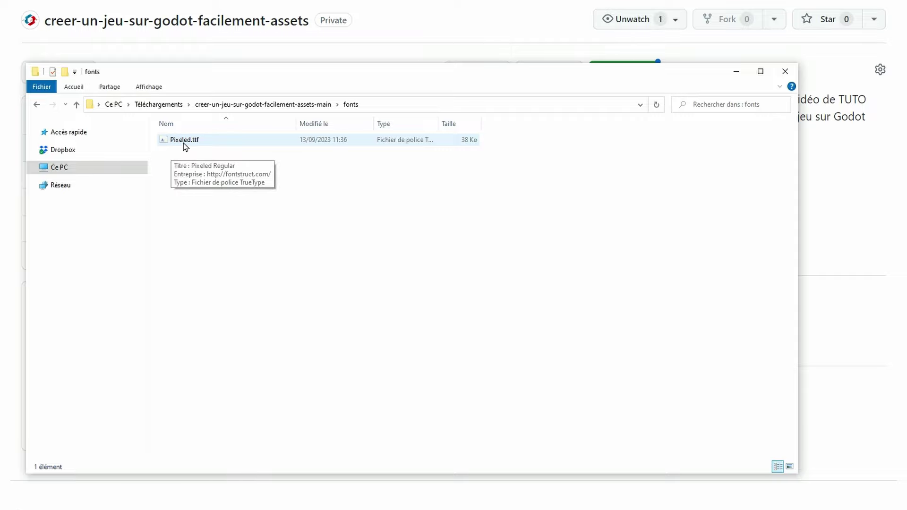
pyautogui.press('BackSpace')
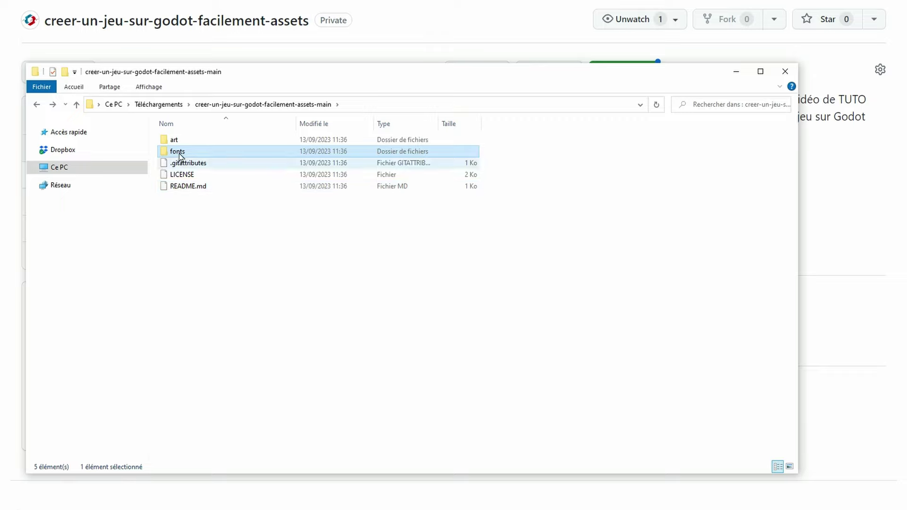
pyautogui.click(150, 108)
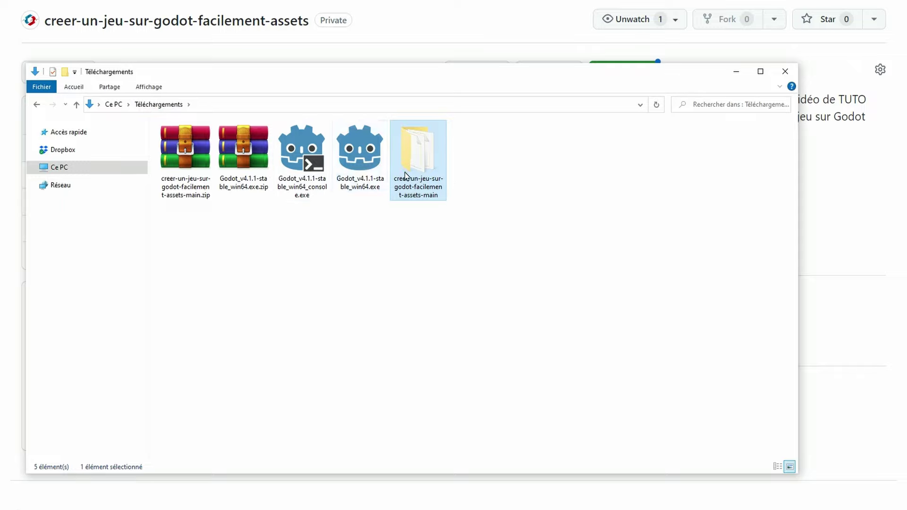
pyautogui.moveTo(428, 141)
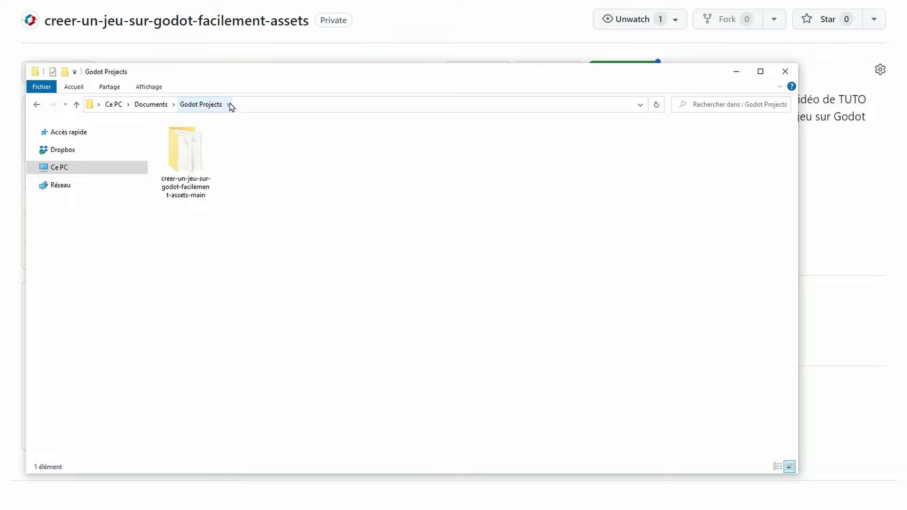
pyautogui.click(179, 192)
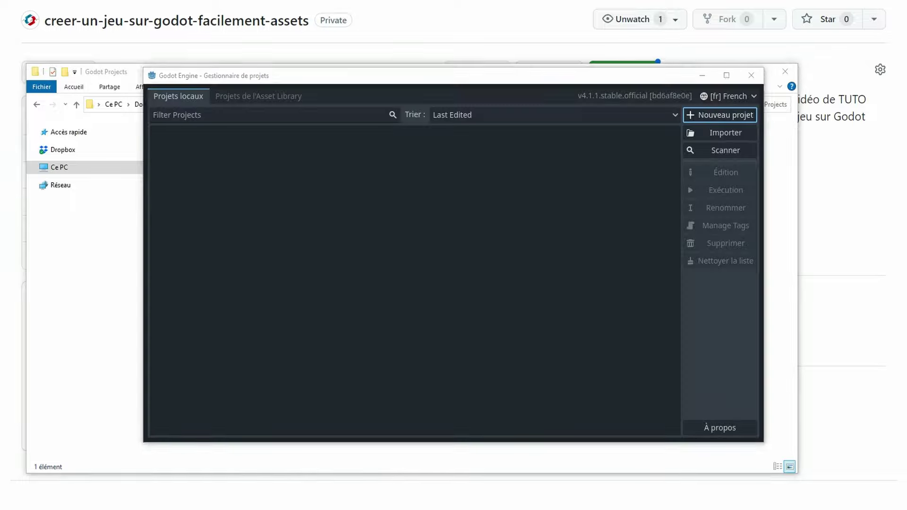
# Start a new project named 'Mon Premier Jeu' located in the extracted assets folder.
pyautogui.moveTo(348, 80); pyautogui.dragTo(359, 126)
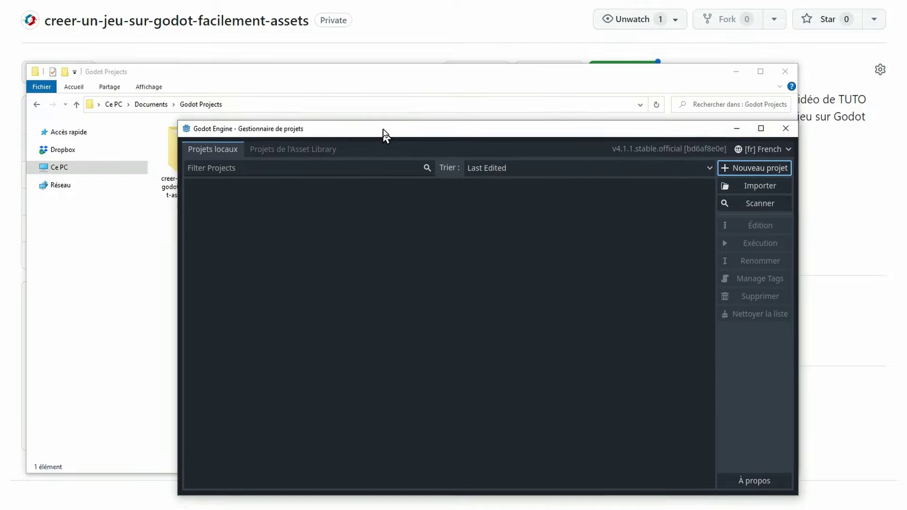
pyautogui.click(730, 165)
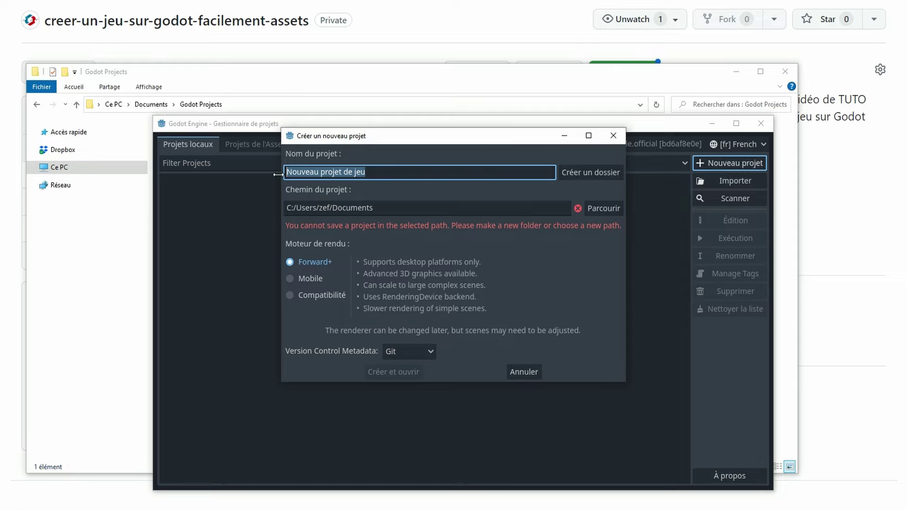
pyautogui.write('Mon ')
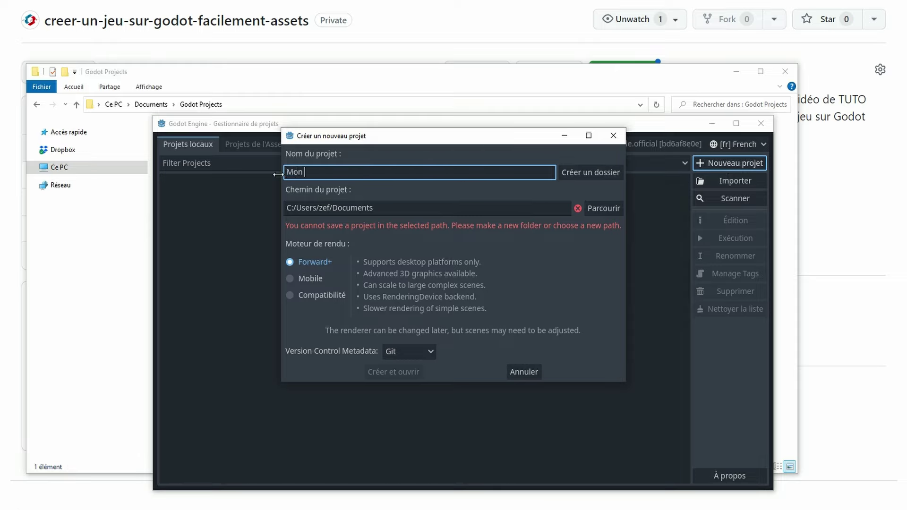
pyautogui.write('Premier Jeu')
pyautogui.press('Tab')
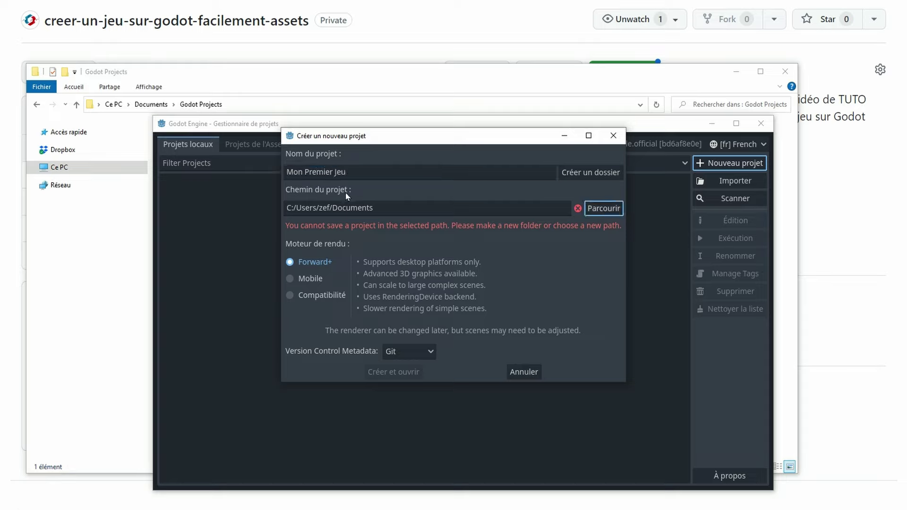
pyautogui.click(599, 210)
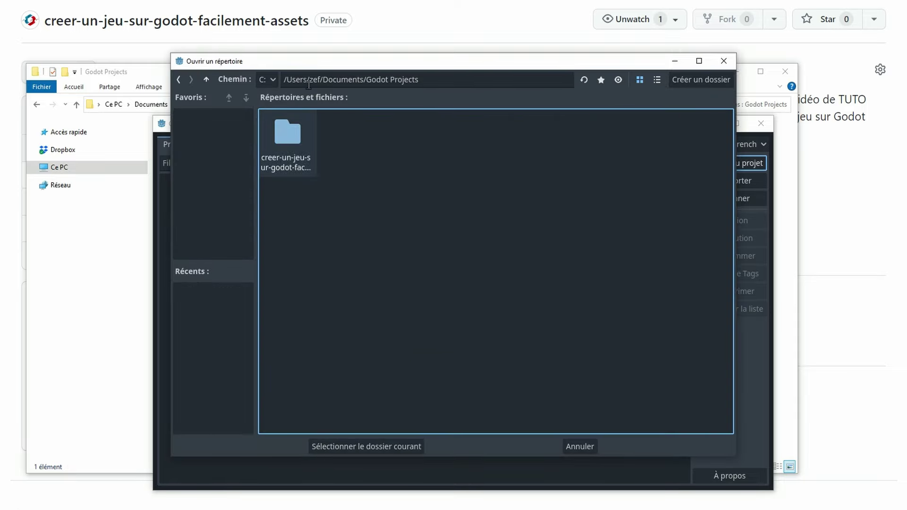
pyautogui.doubleClick(286, 138)
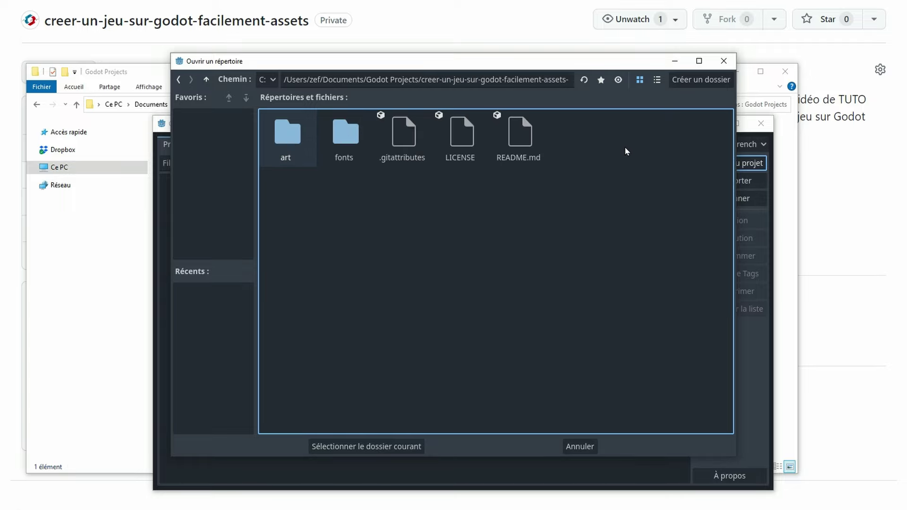
pyautogui.click(370, 448)
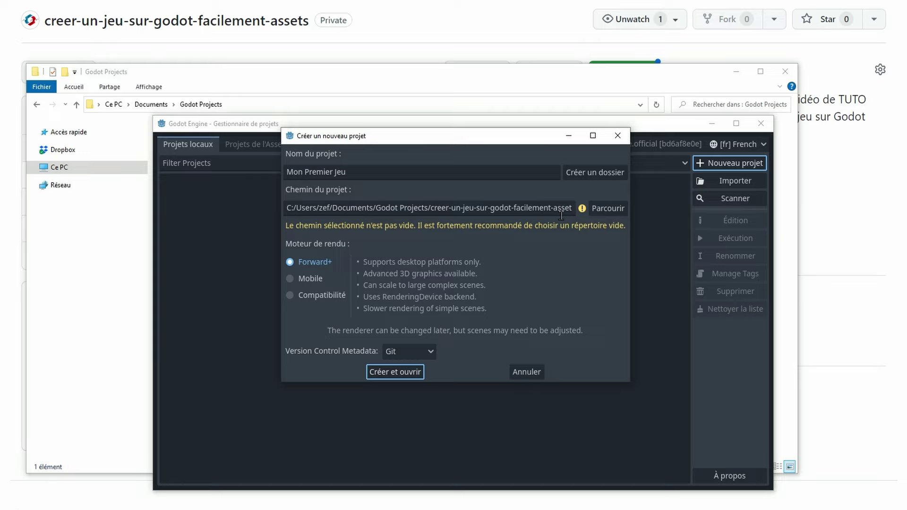
# Create and open the project with Forward+, accepting the non-empty folder warning.
pyautogui.click(317, 262)
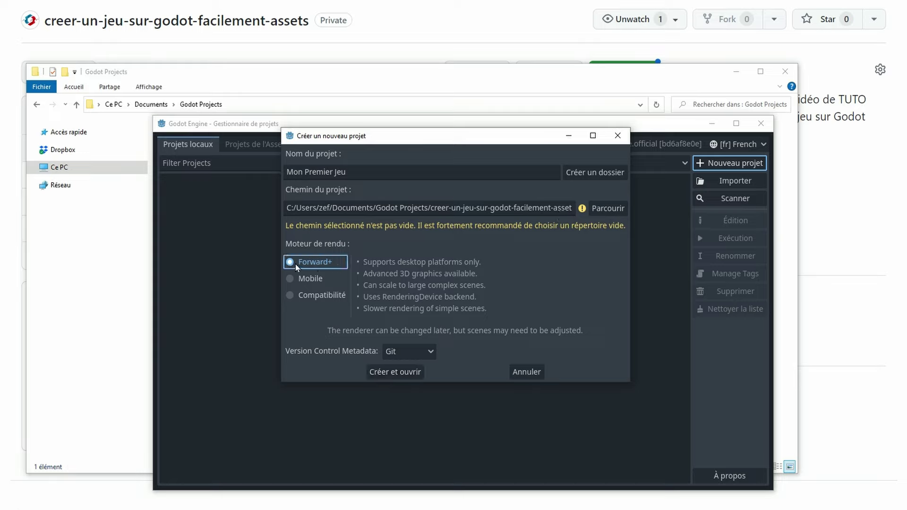
pyautogui.click(388, 375)
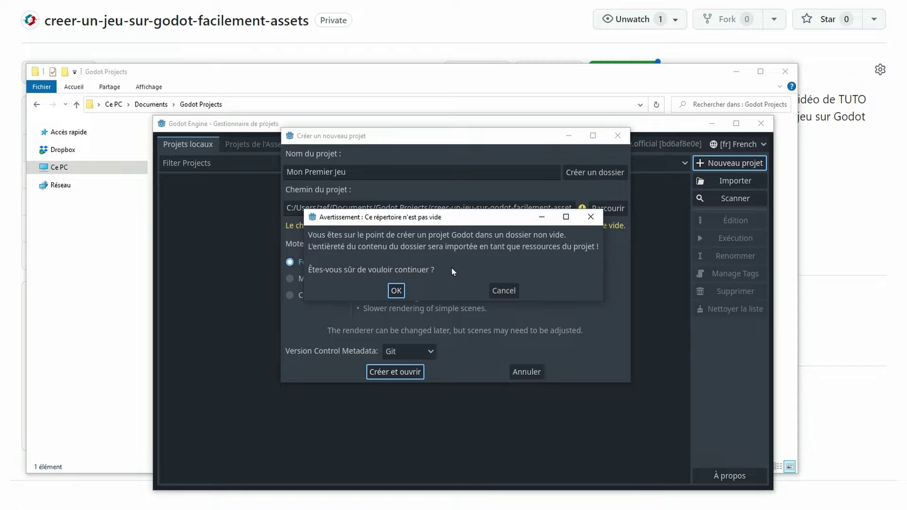
pyautogui.click(396, 289)
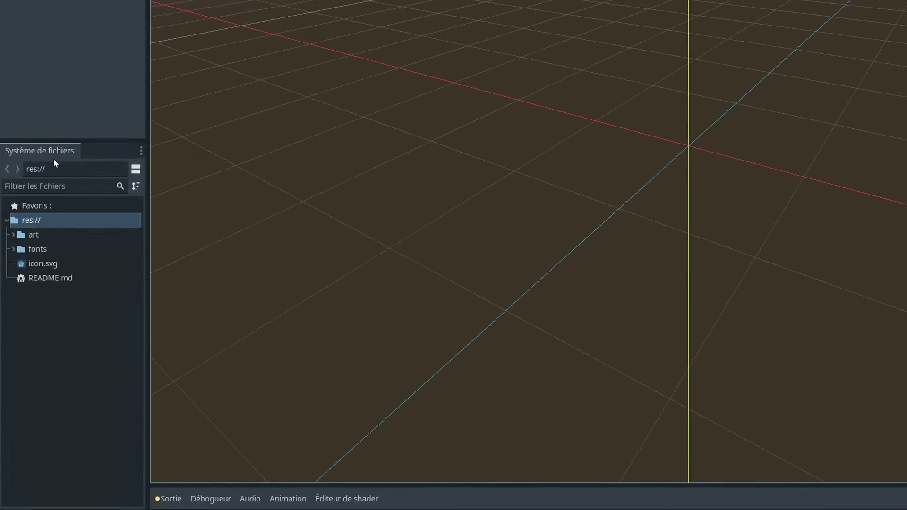
# Expand the art and fonts folders in the FileSystem dock to check them, then collapse them.
pyautogui.click(13, 235)
pyautogui.click(12, 422)
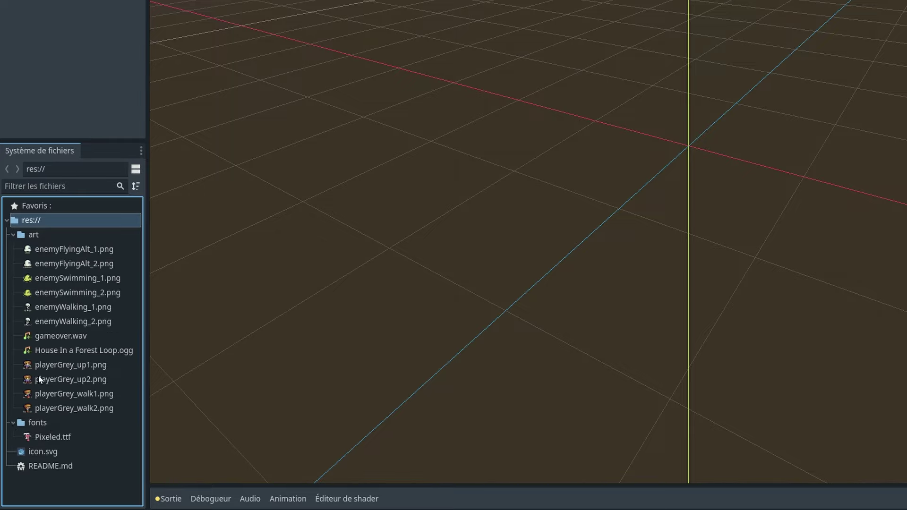
pyautogui.click(13, 423)
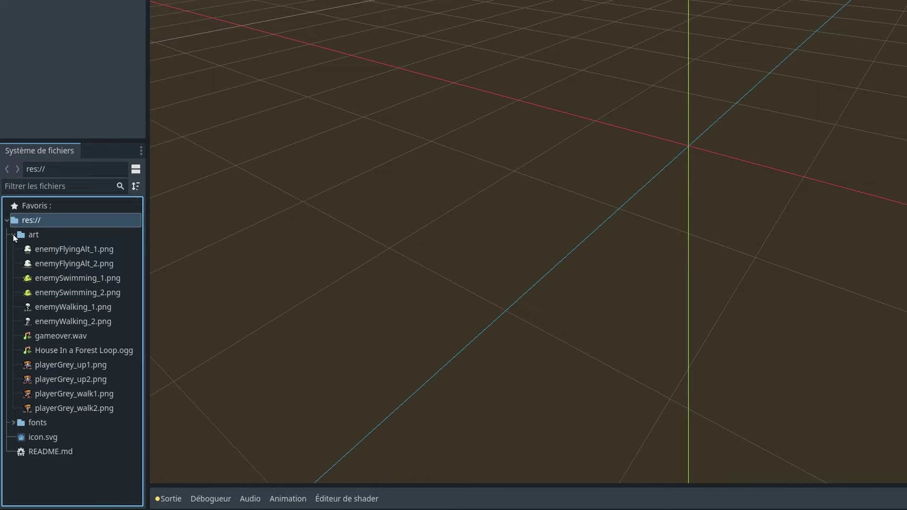
pyautogui.click(13, 235)
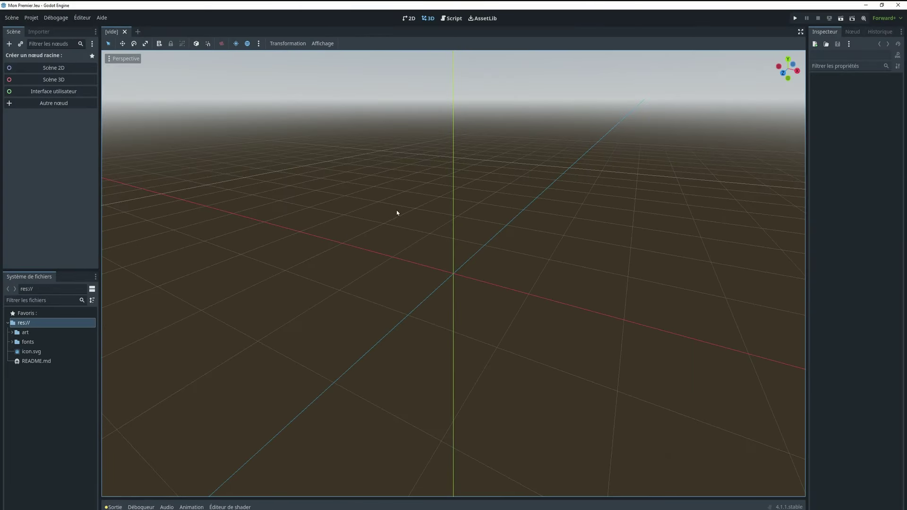
# In Project Settings > Display > Window, set the viewport width to 480 and height to 720.
pyautogui.click(32, 18)
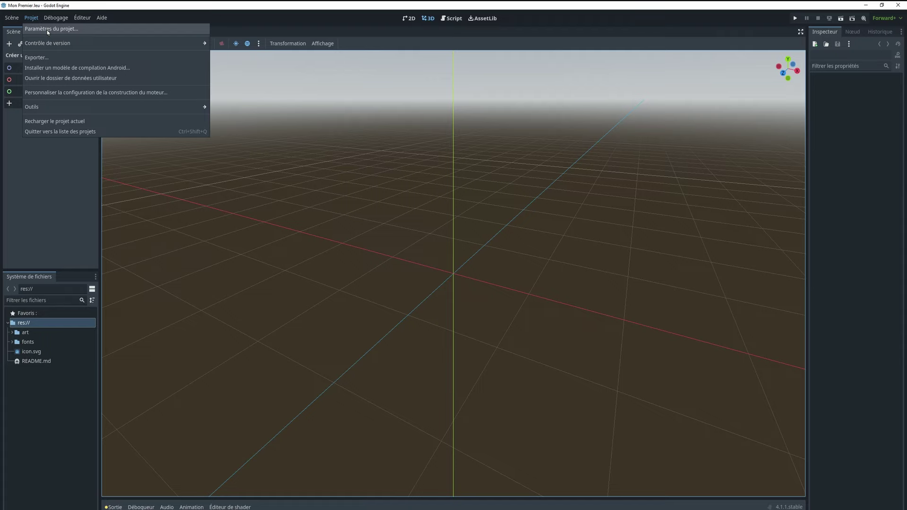
pyautogui.click(48, 29)
pyautogui.moveTo(441, 135); pyautogui.dragTo(347, 162)
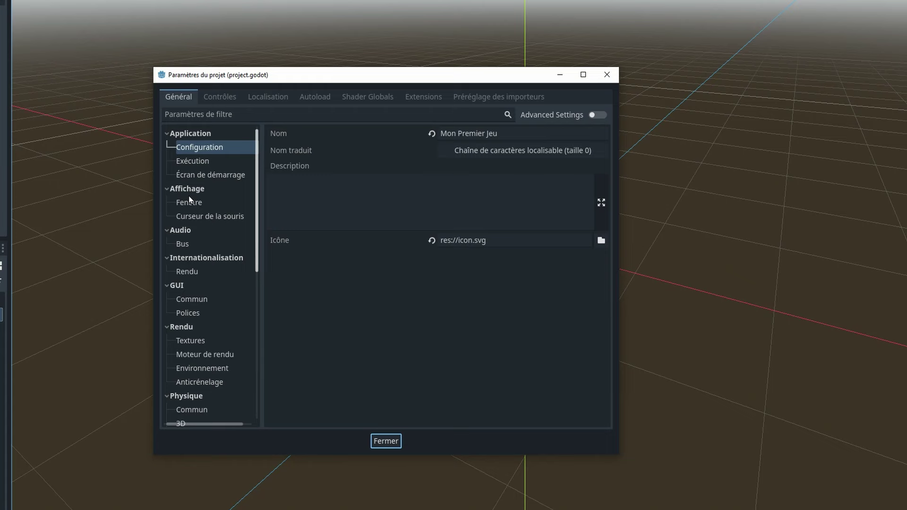
pyautogui.click(220, 246)
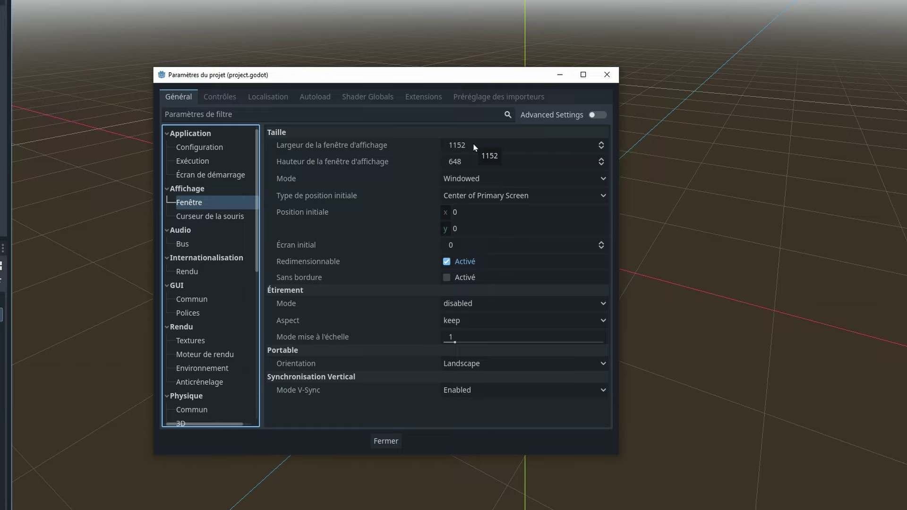
pyautogui.click(473, 145)
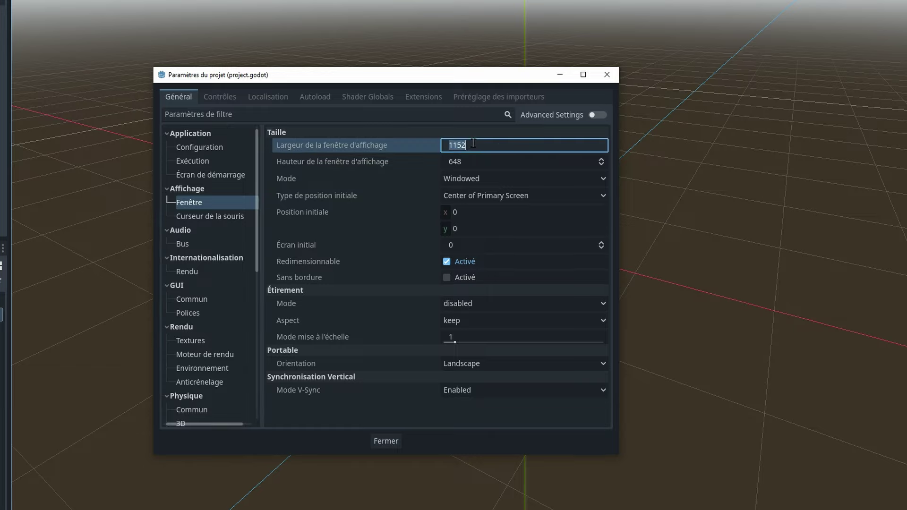
pyautogui.write('480')
pyautogui.click(469, 161)
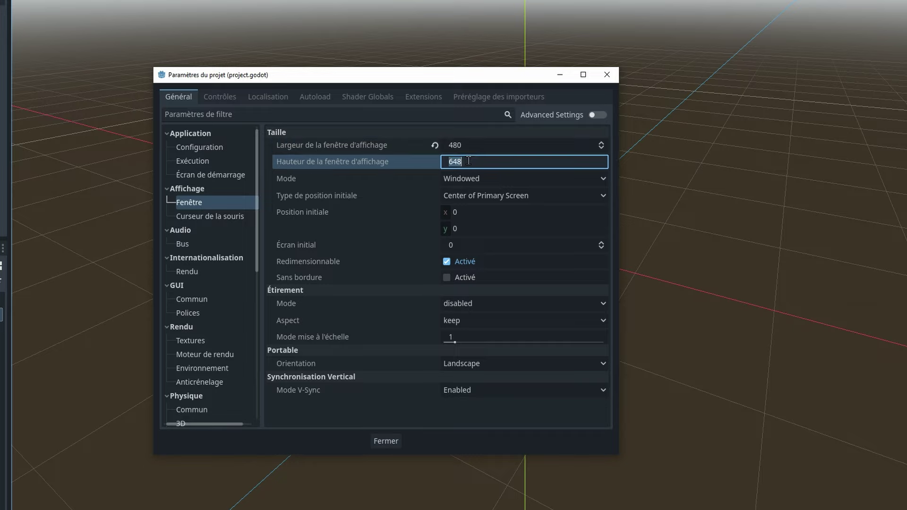
pyautogui.write('720')
pyautogui.press('Return')
# Set Stretch Mode to canvas_items and Aspect to keep, then close the project settings.
pyautogui.click(469, 305)
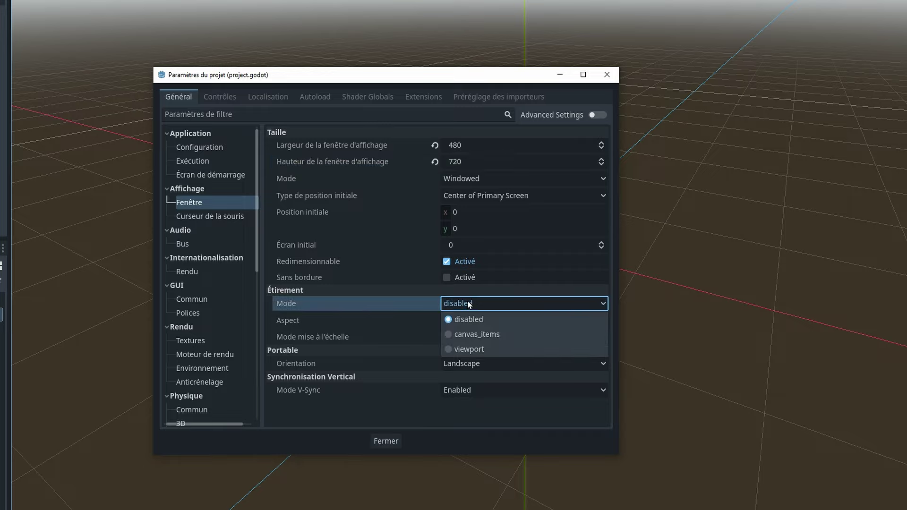
pyautogui.click(479, 335)
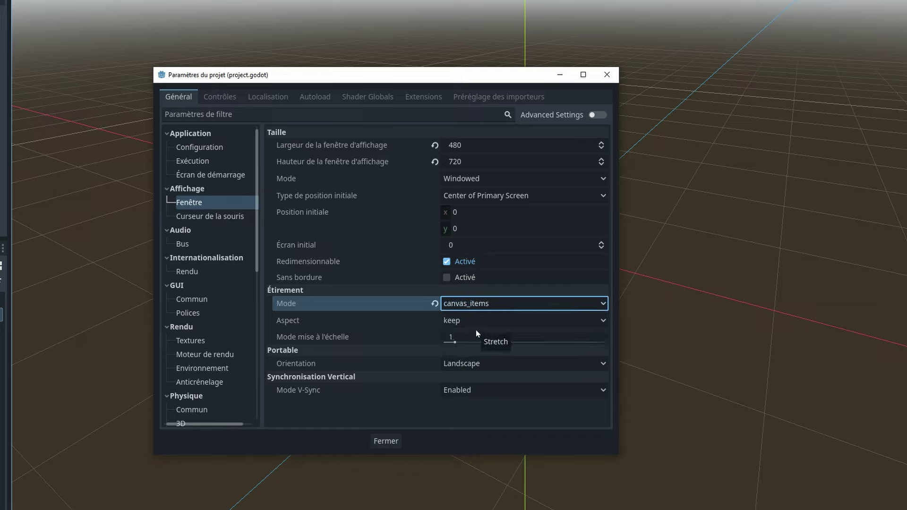
pyautogui.click(452, 320)
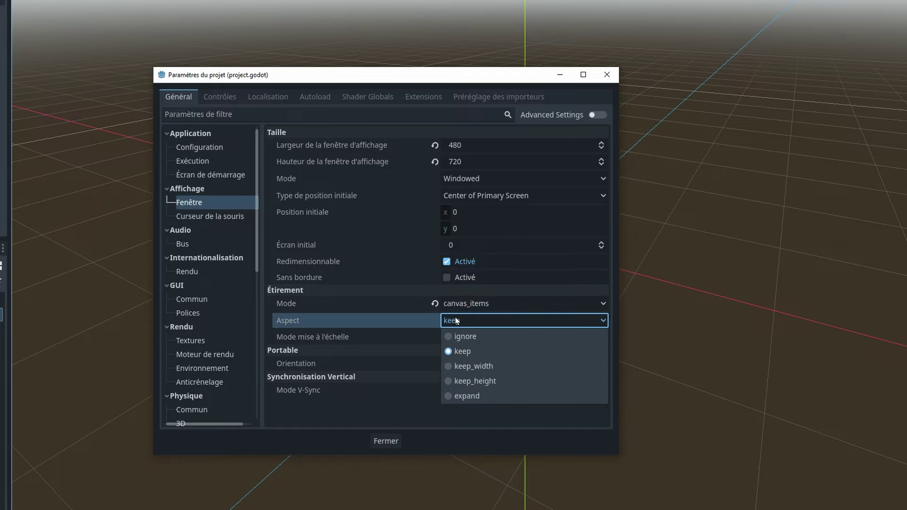
pyautogui.click(328, 322)
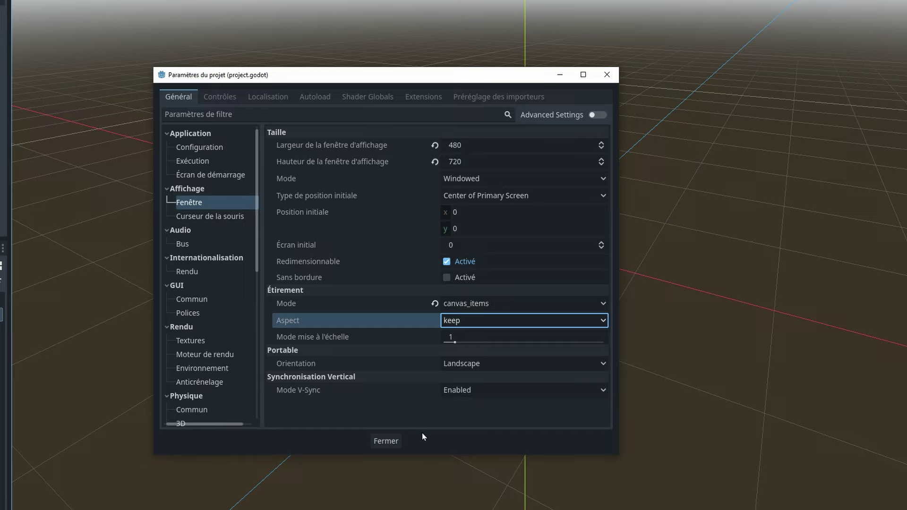
pyautogui.click(384, 444)
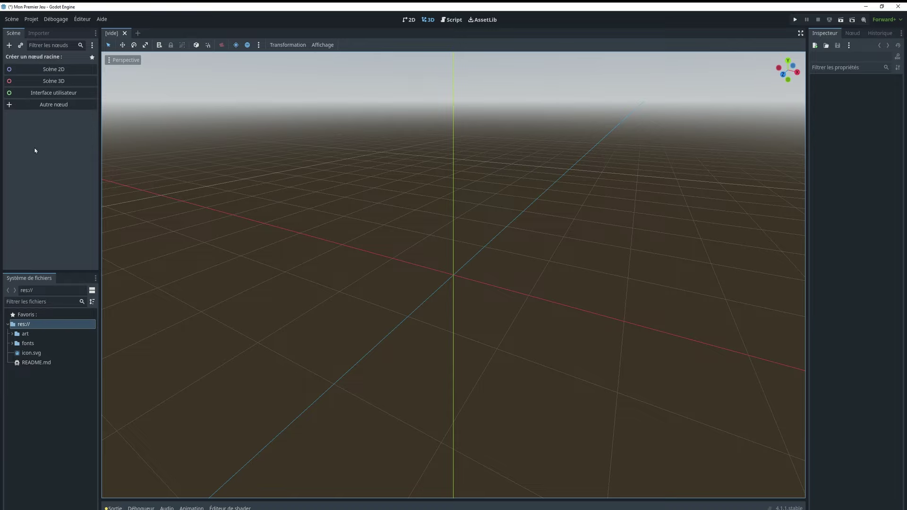
# Search 'Area' among node types and create an Area2D as the scene's root node.
pyautogui.click(41, 106)
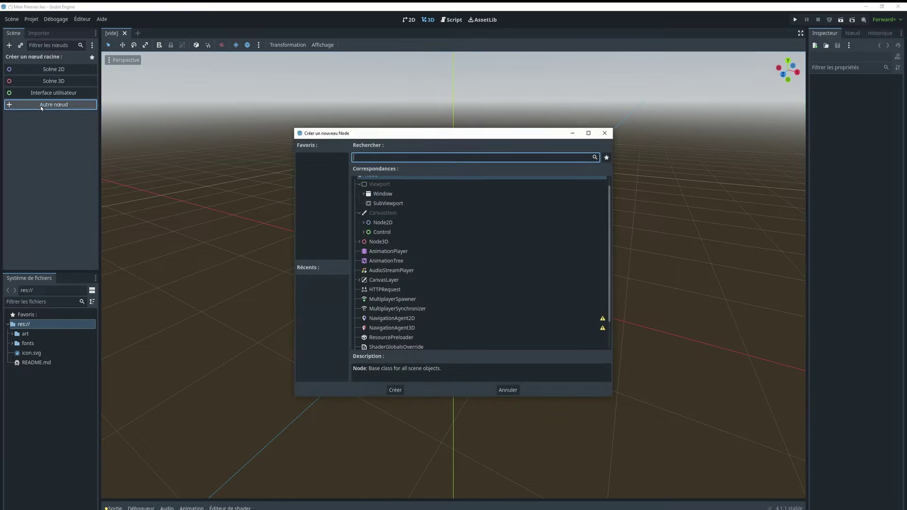
pyautogui.scroll(-2, 430, 262)
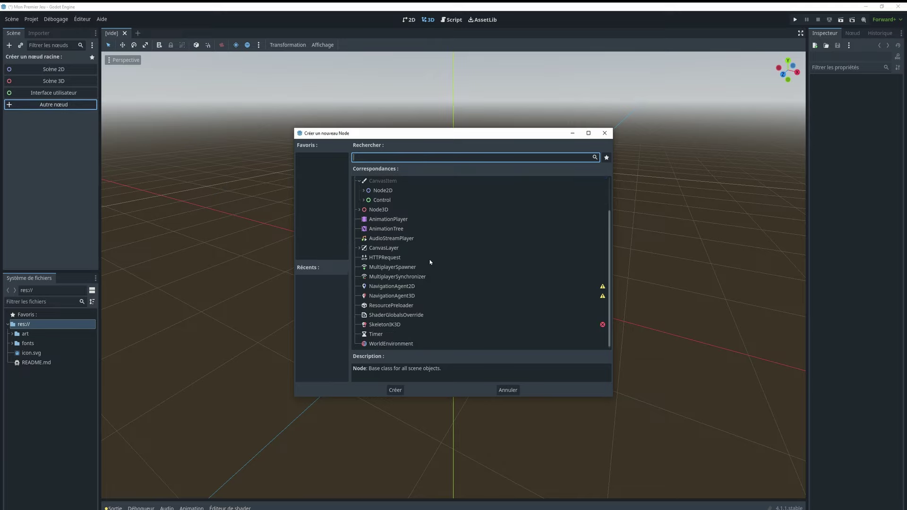
pyautogui.scroll(3, 404, 279)
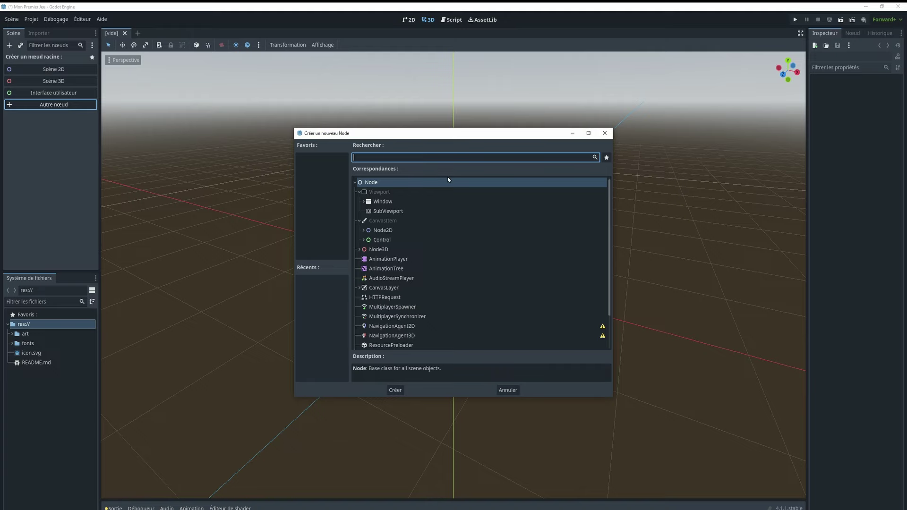
pyautogui.write('Area')
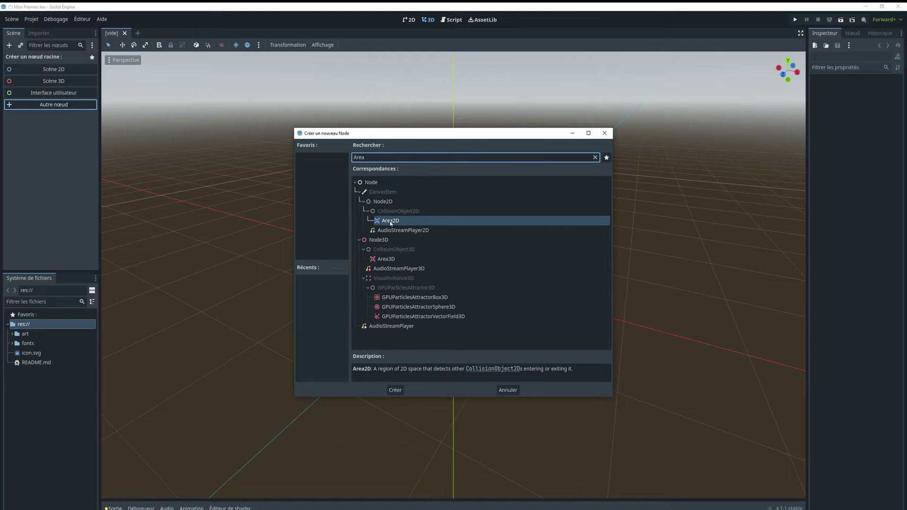
pyautogui.click(394, 222)
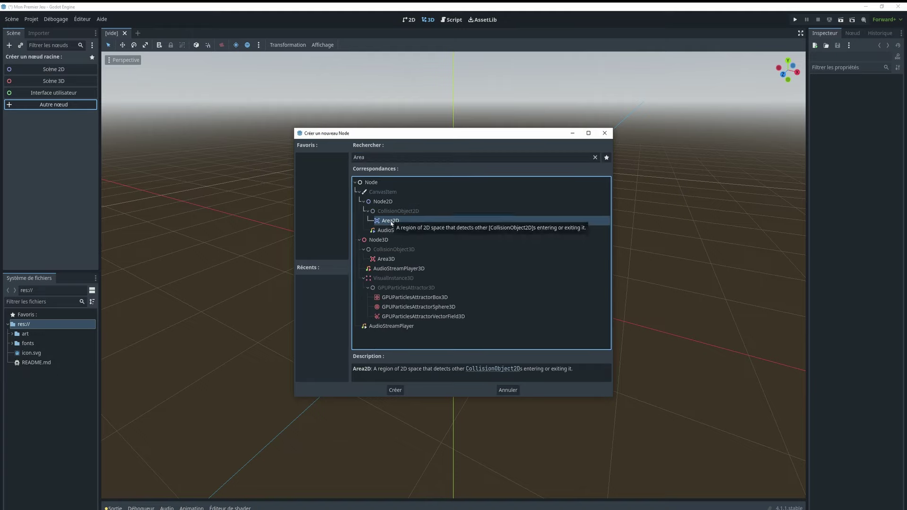
pyautogui.click(394, 390)
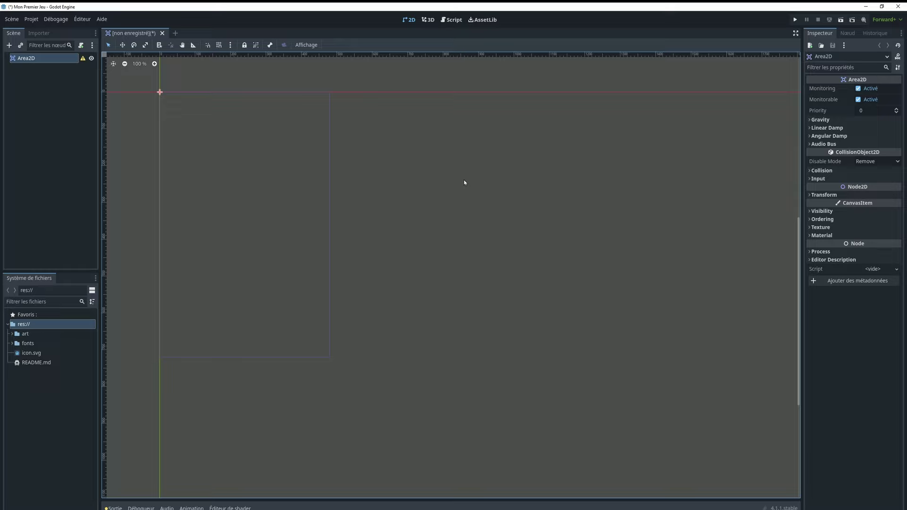
# Rename the Area2D root node to Player and group it so its children can't be selected separately.
pyautogui.doubleClick(29, 58)
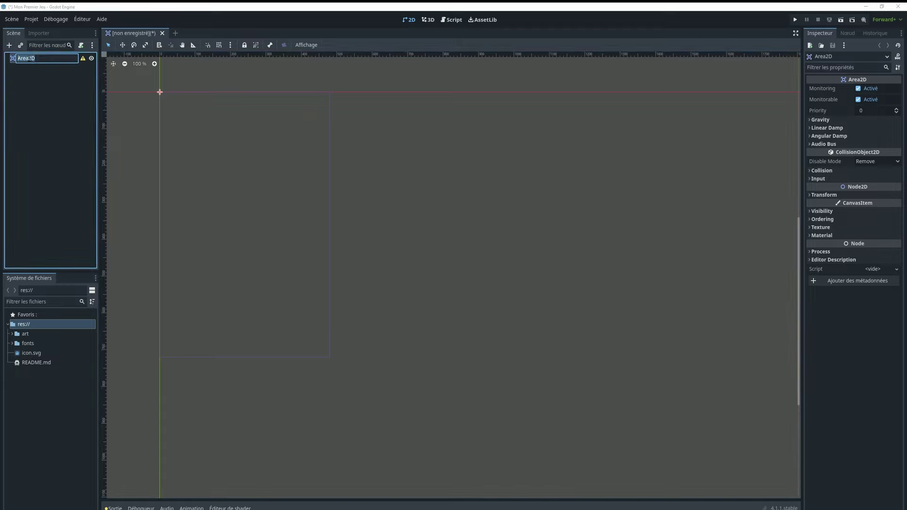
pyautogui.write('Player')
pyautogui.press('Return')
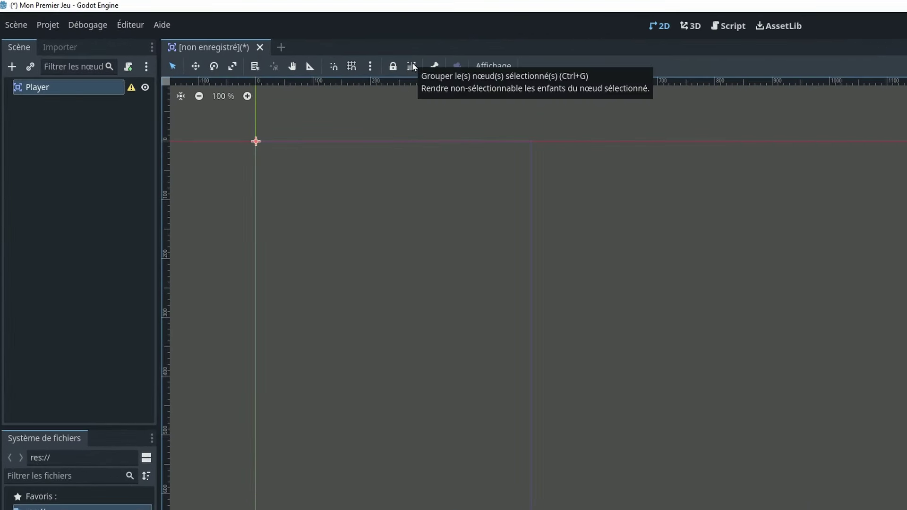
pyautogui.click(412, 64)
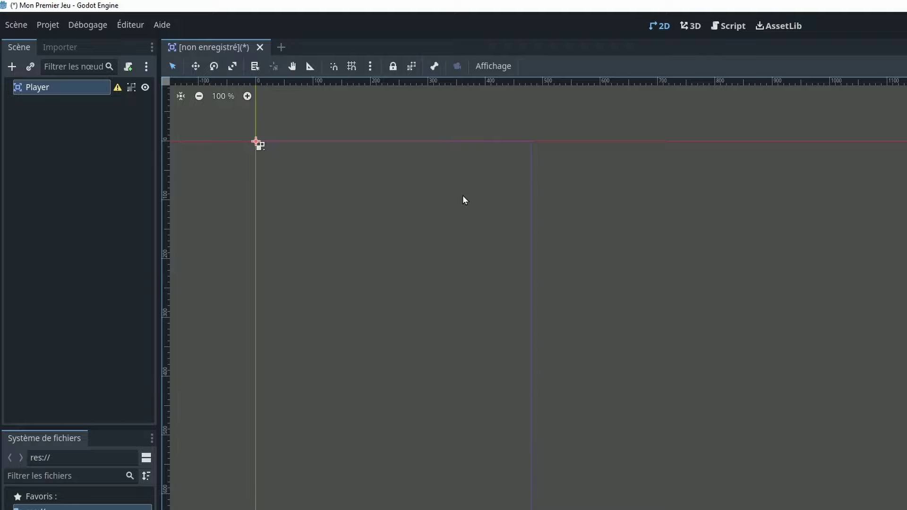
# Save the scene as player.tscn inside a newly created 'scenes' folder.
pyautogui.click(18, 27)
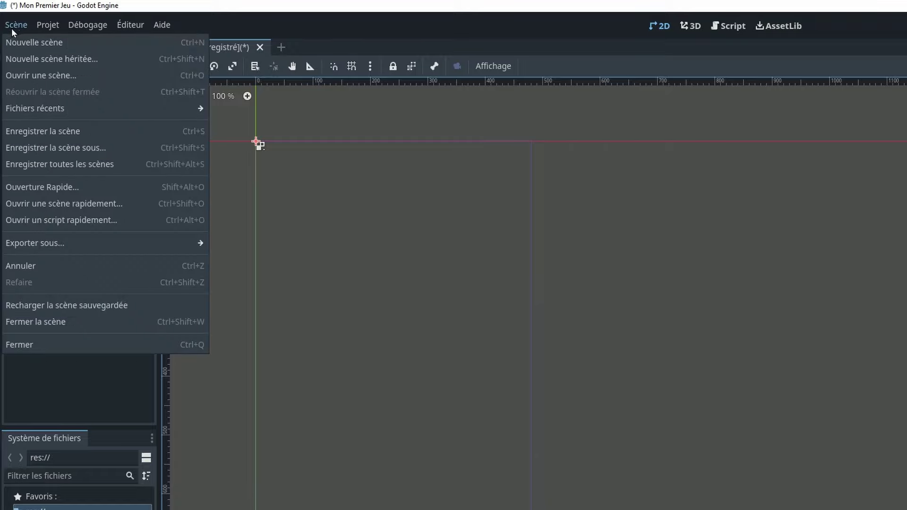
pyautogui.click(188, 134)
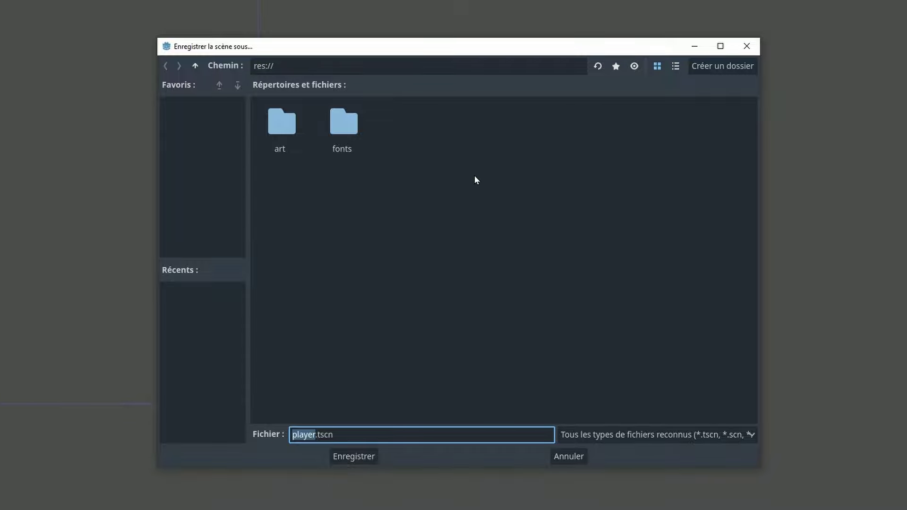
pyautogui.click(715, 67)
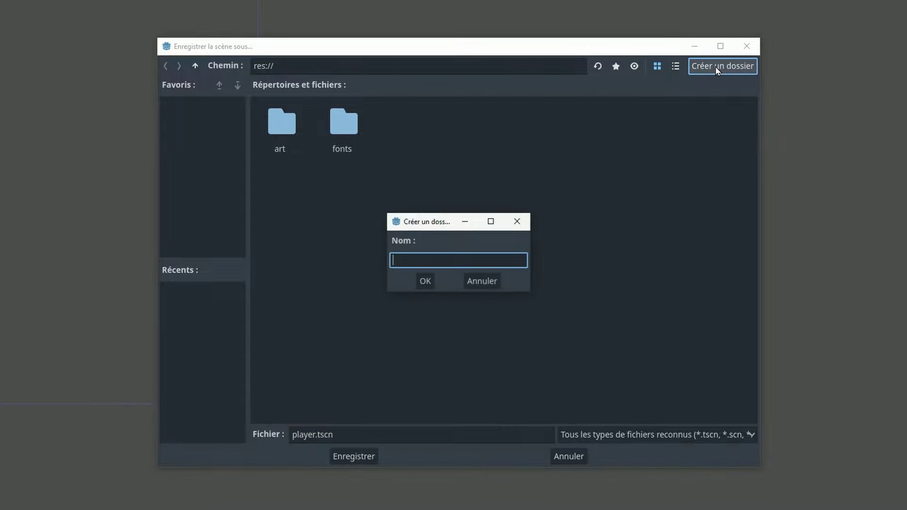
pyautogui.write('scenes')
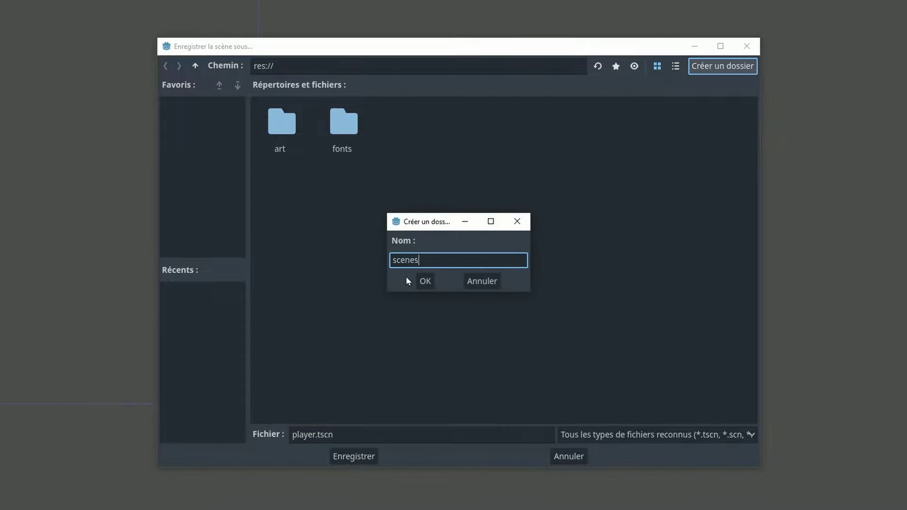
pyautogui.click(427, 282)
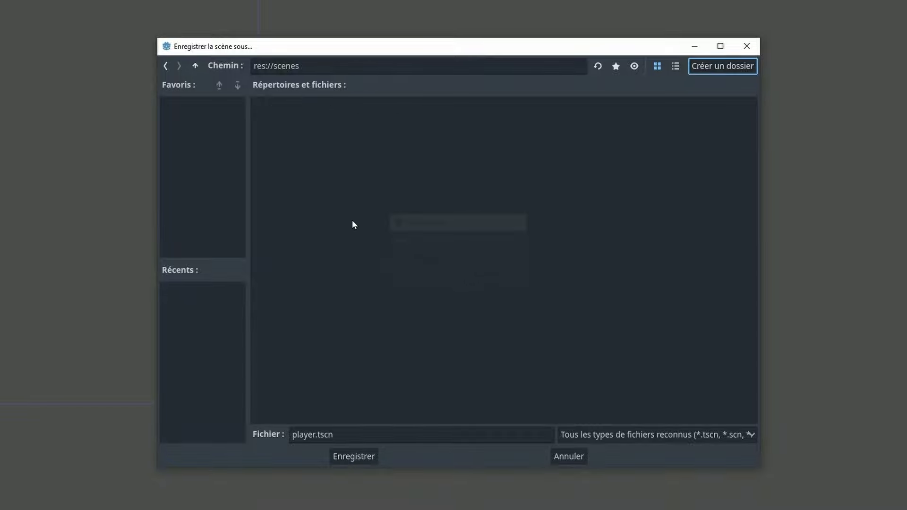
pyautogui.click(349, 457)
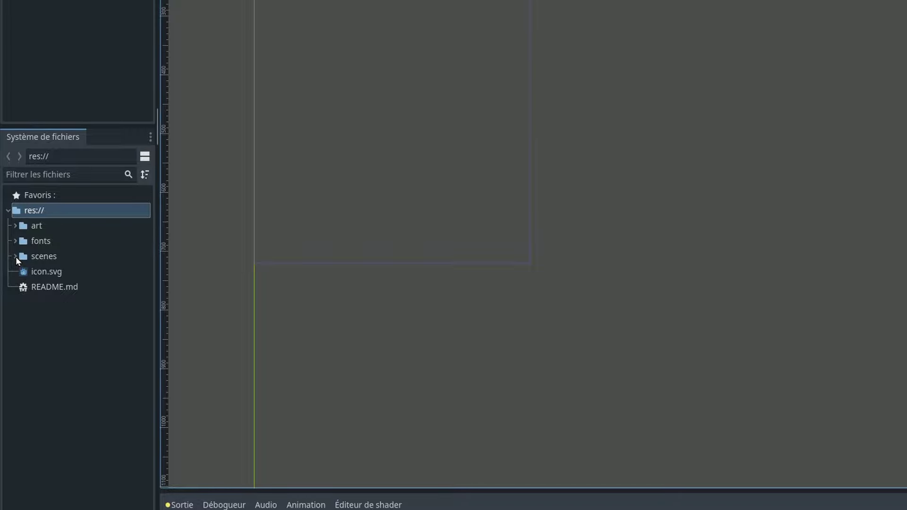
# Check that player.tscn is in the scenes folder, then reselect the Player node.
pyautogui.click(16, 256)
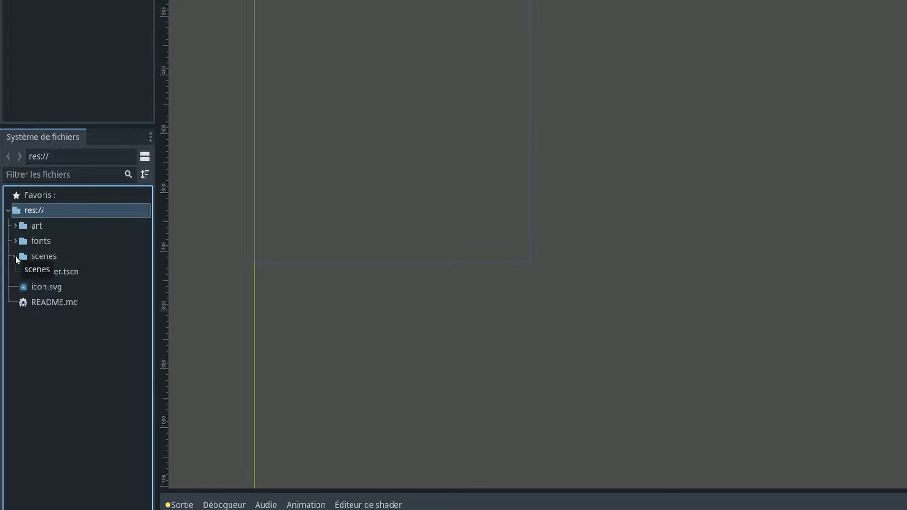
pyautogui.click(16, 256)
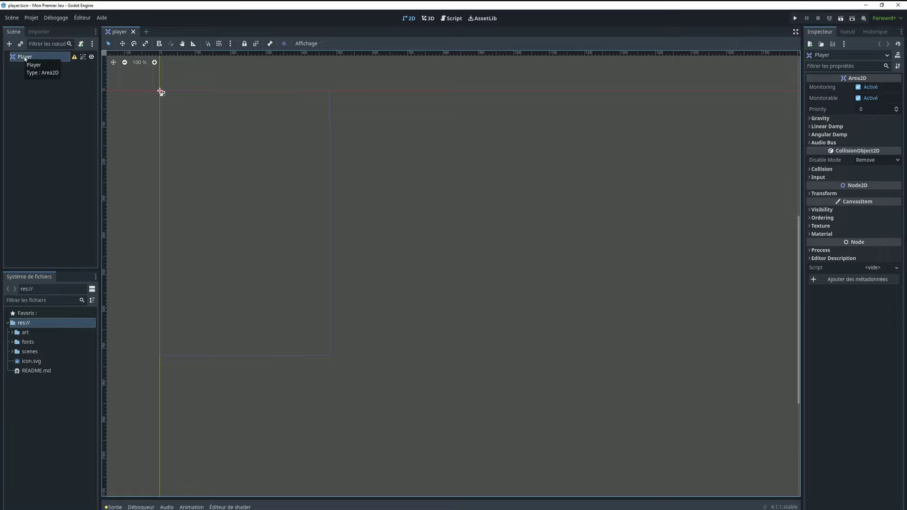
pyautogui.click(25, 58)
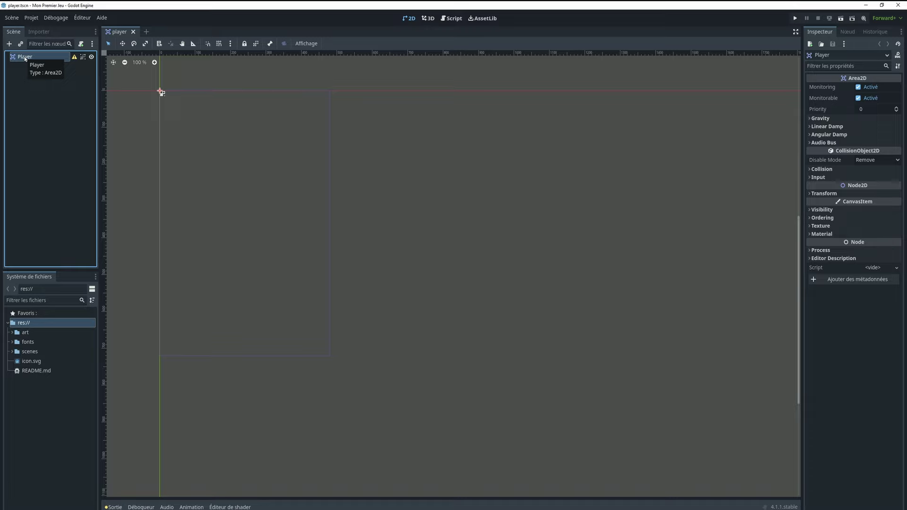
# Add an AnimatedSprite2D child to Player, found by searching 'animated'.
pyautogui.rightClick(25, 58)
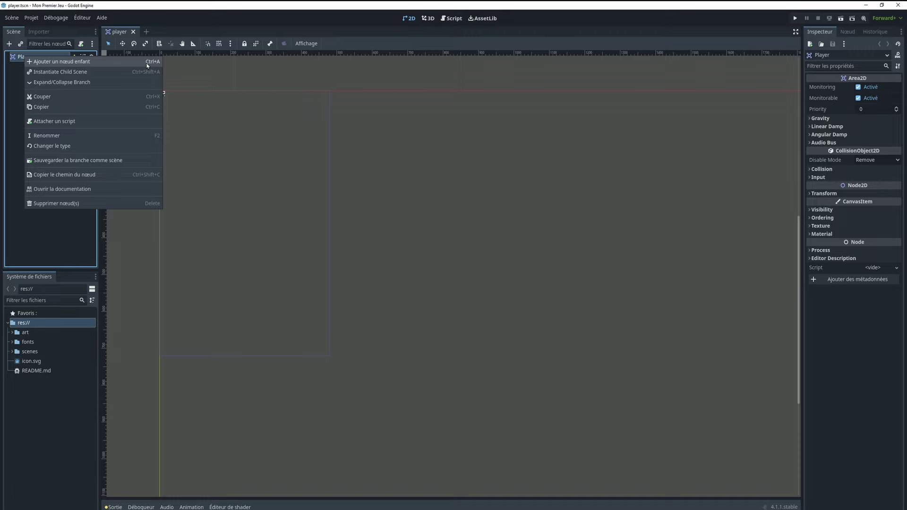
pyautogui.click(148, 66)
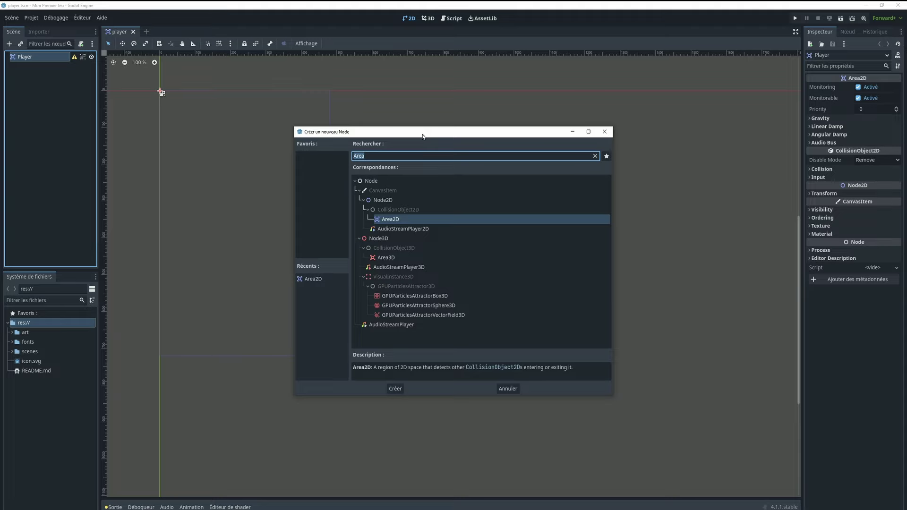
pyautogui.write('animated')
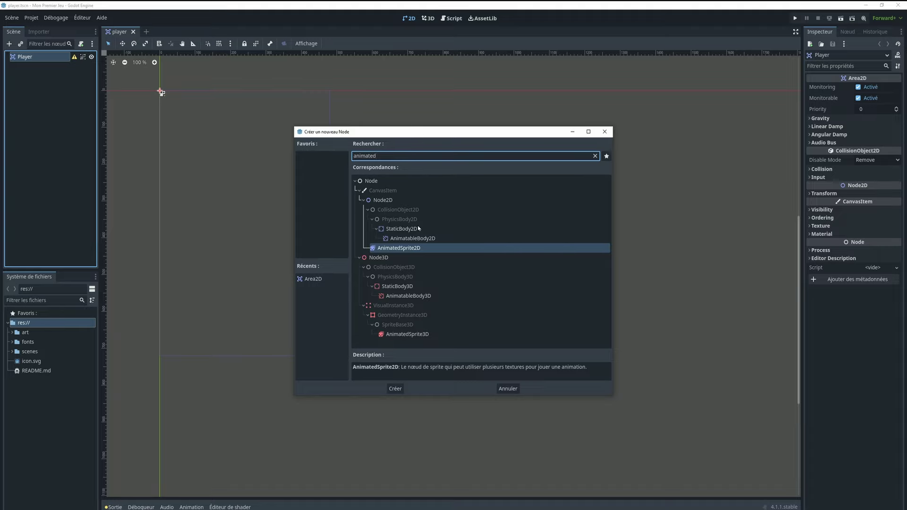
pyautogui.click(409, 251)
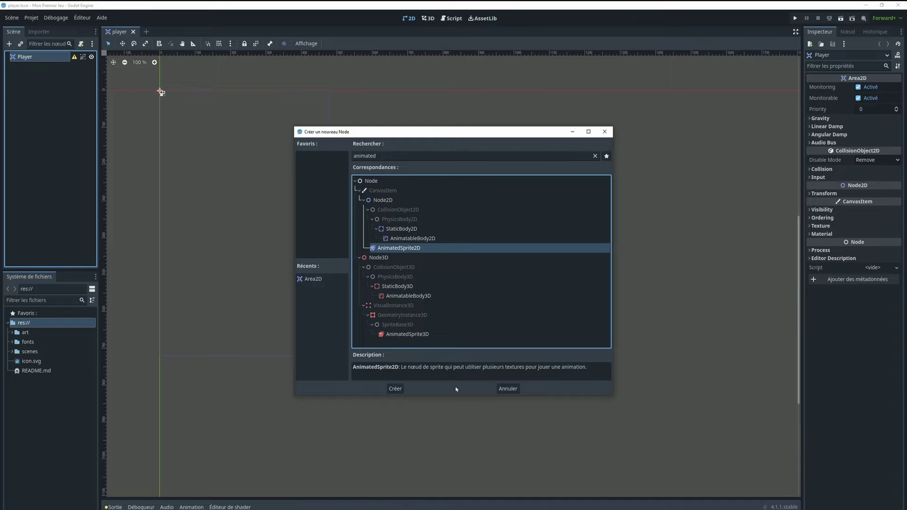
pyautogui.press('Return')
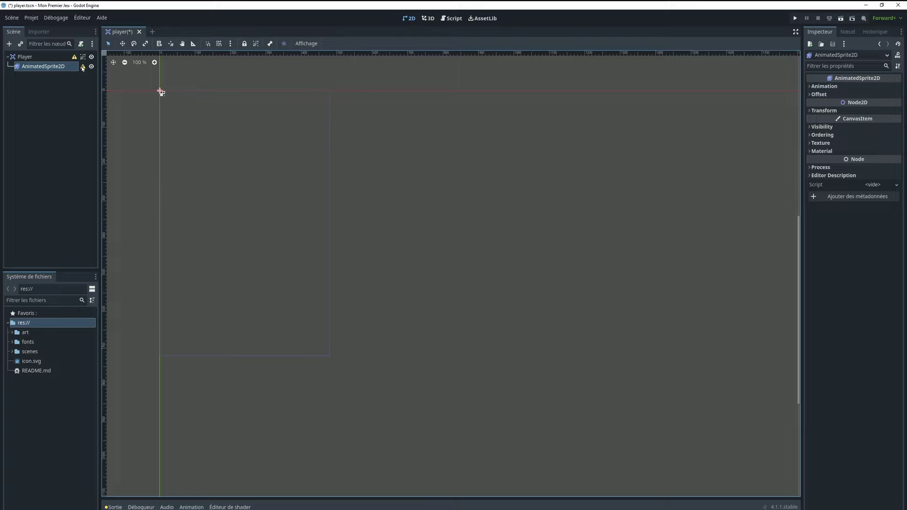
# Set the AnimatedSprite2D's Sprite Frames to a new SpriteFrames resource and open it in the SpriteFrames panel.
pyautogui.moveTo(82, 68)
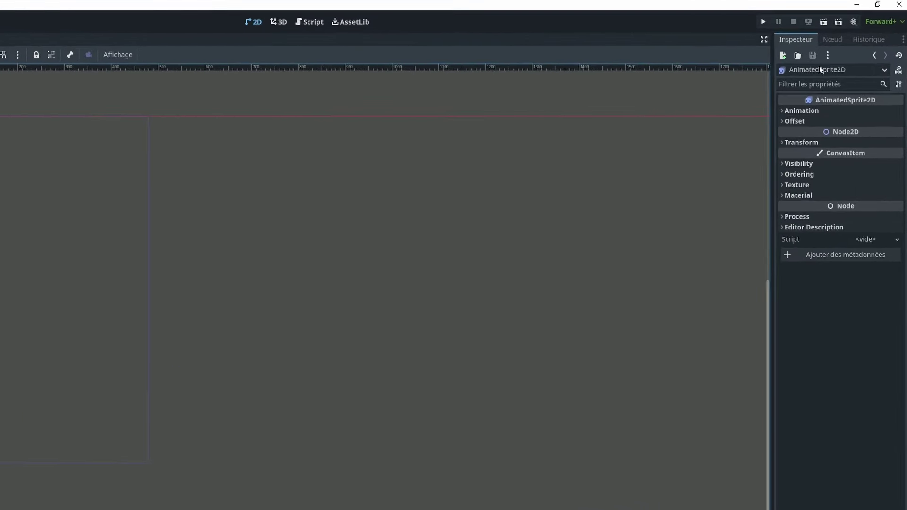
pyautogui.click(785, 110)
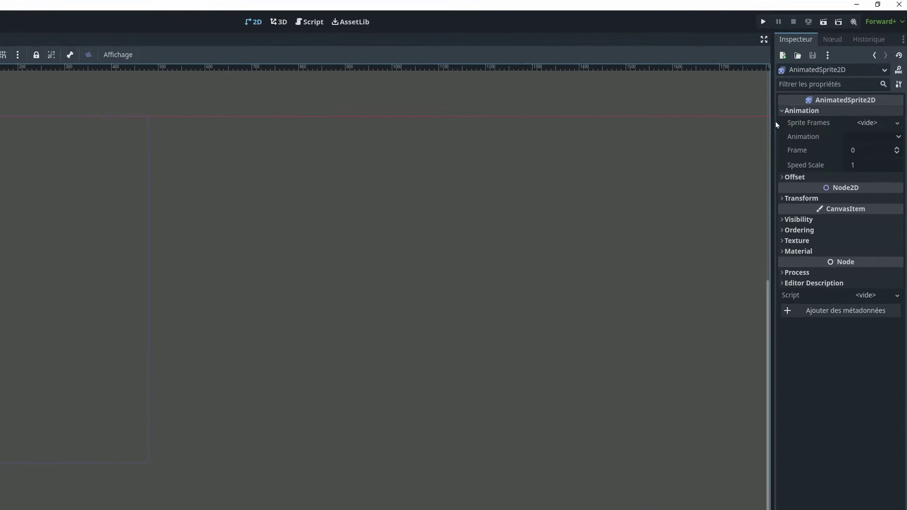
pyautogui.moveTo(773, 128); pyautogui.dragTo(752, 128)
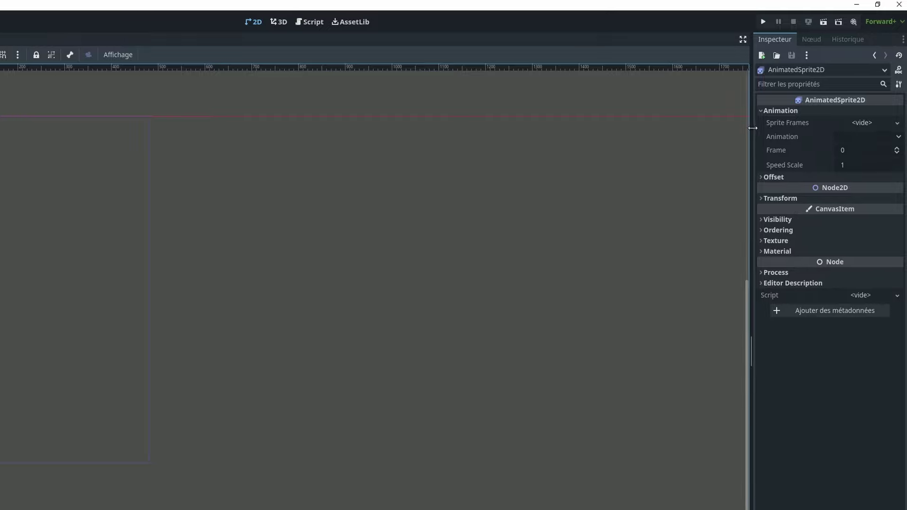
pyautogui.click(872, 124)
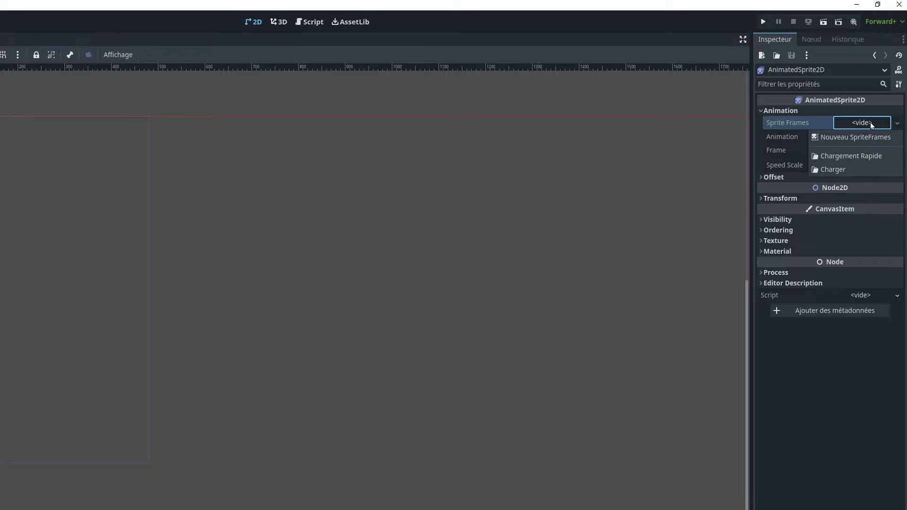
pyautogui.click(836, 140)
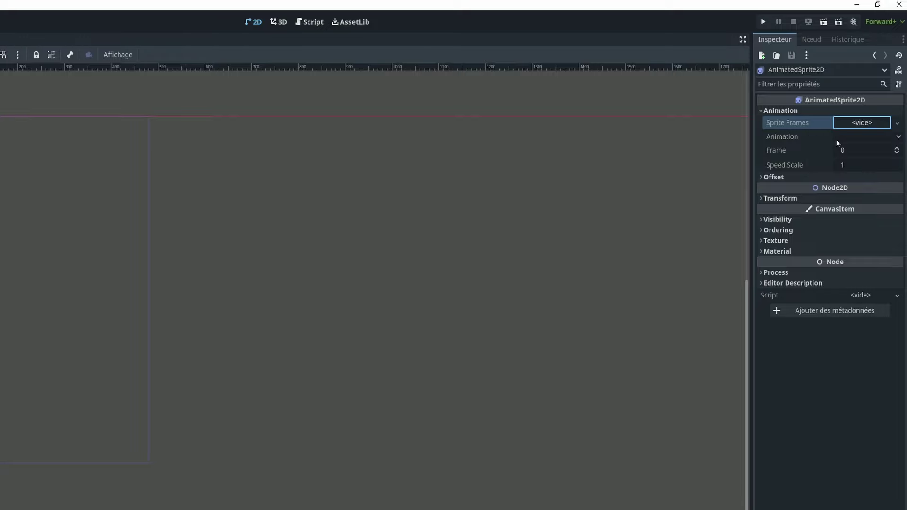
pyautogui.click(855, 96)
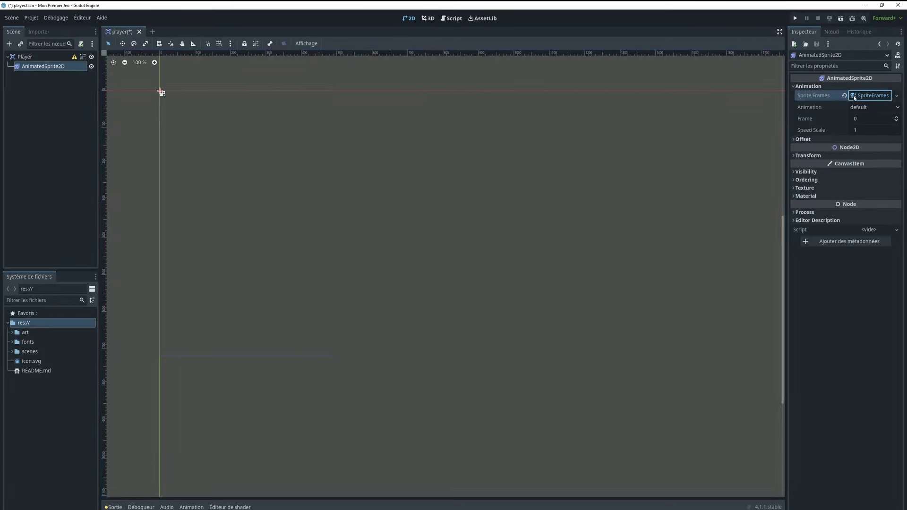
pyautogui.click(371, 340)
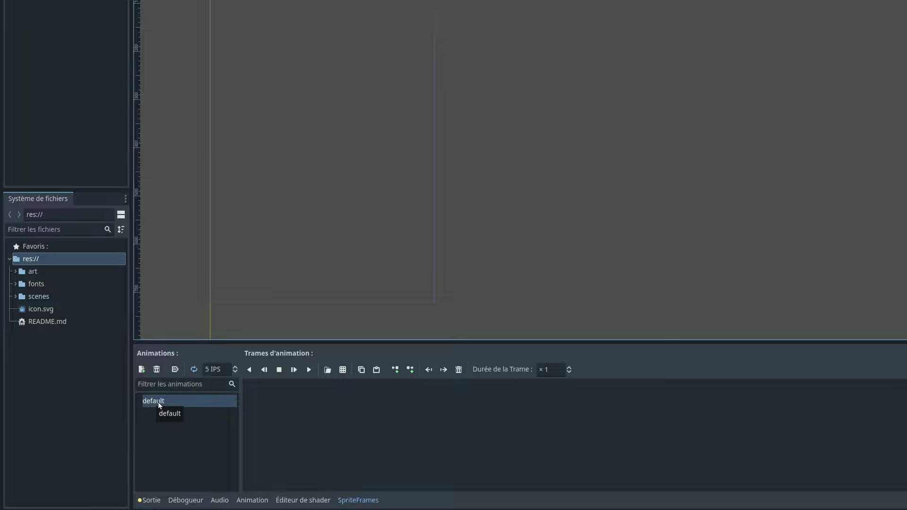
# Rename the default animation to walk.
pyautogui.doubleClick(159, 401)
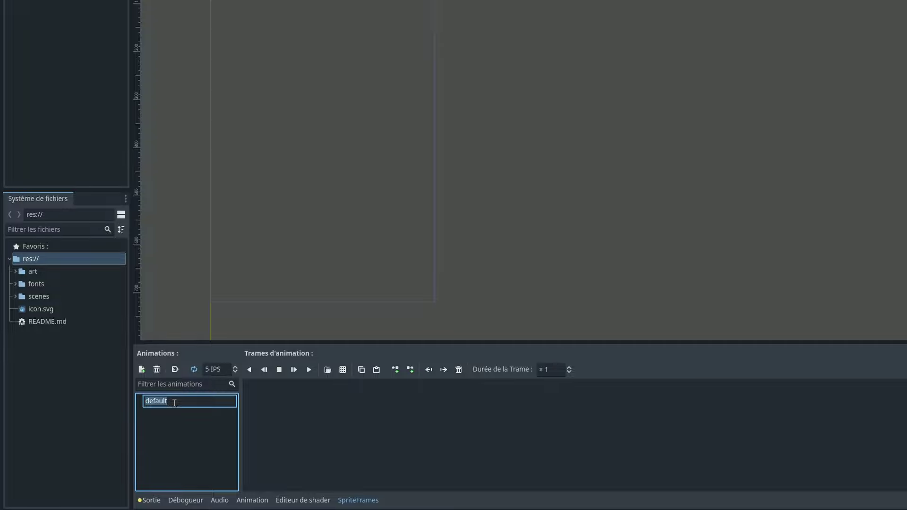
pyautogui.write('wam')
pyautogui.press('BackSpace')
pyautogui.press('BackSpace')
pyautogui.write('lk')
pyautogui.press('Return')
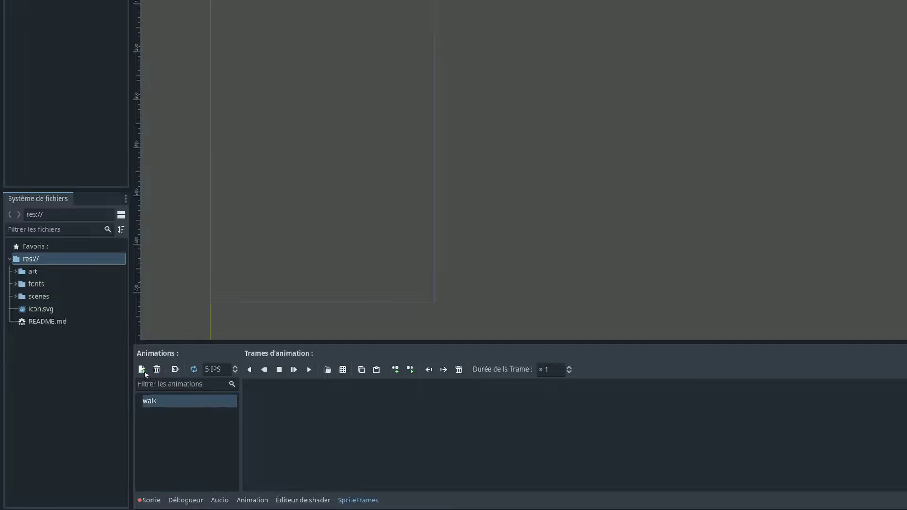
# Add a second animation named up, then select walk.
pyautogui.click(143, 371)
pyautogui.click(158, 401)
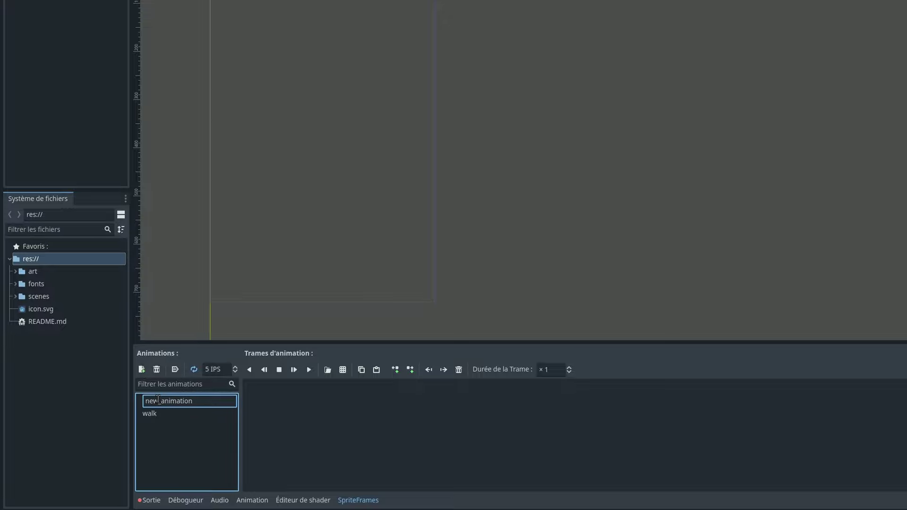
pyautogui.write('up')
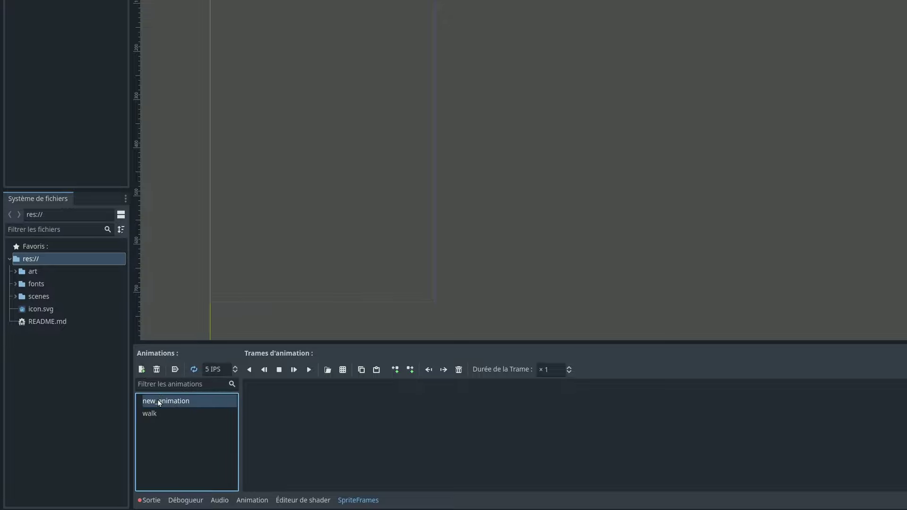
pyautogui.press('Return')
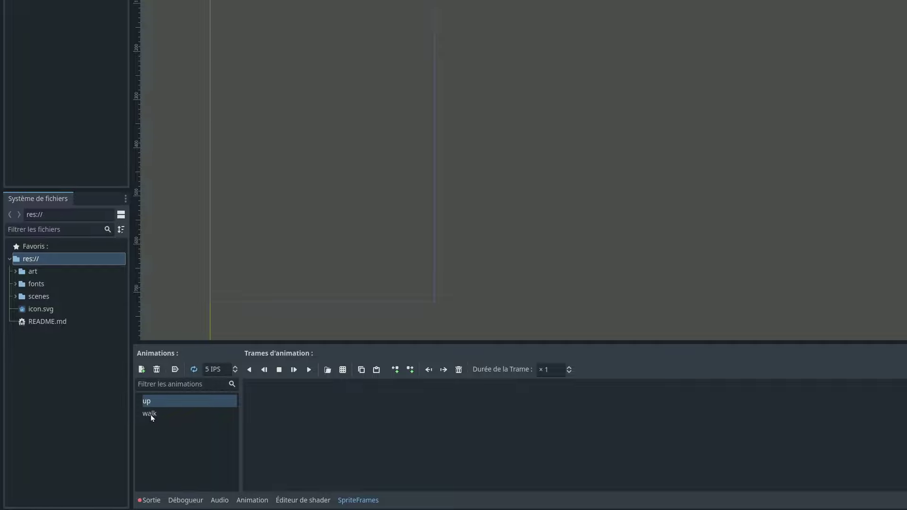
pyautogui.click(150, 415)
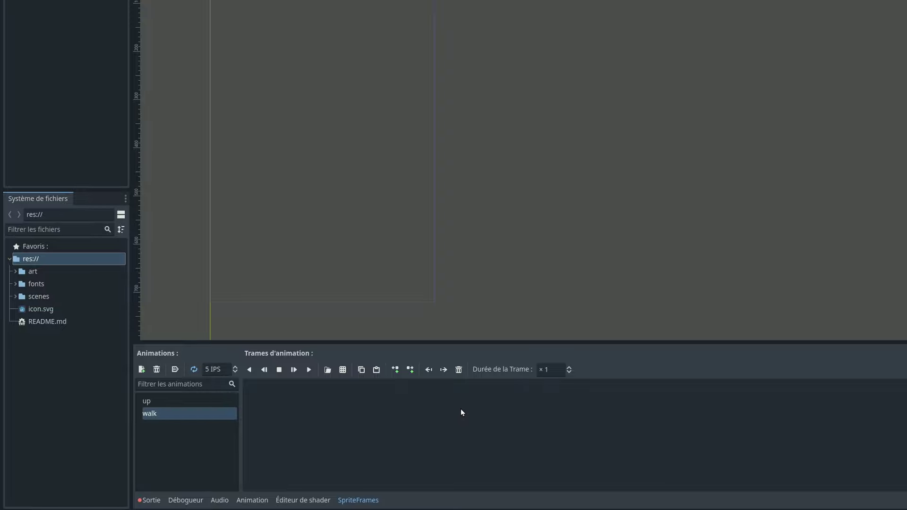
# Add playerGrey_walk1.png and playerGrey_walk2.png from res://art as the walk animation's frames.
pyautogui.click(14, 274)
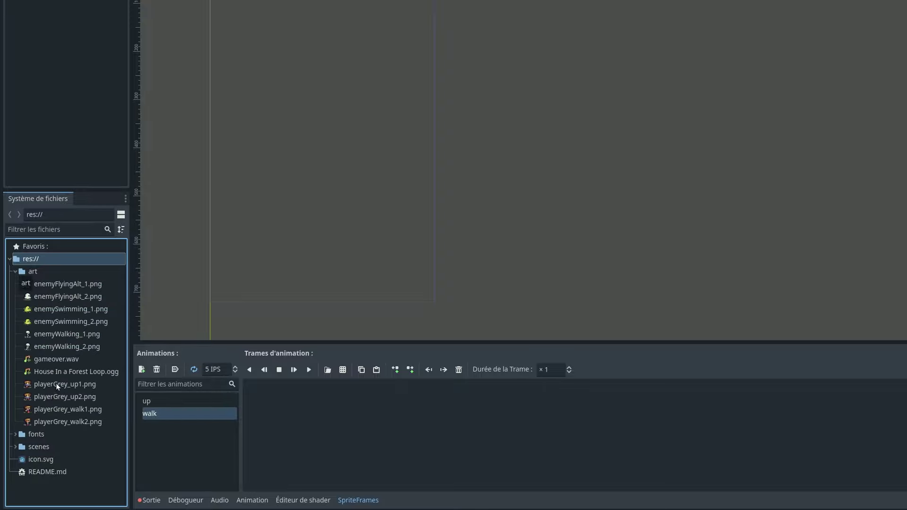
pyautogui.moveTo(58, 409); pyautogui.dragTo(298, 433)
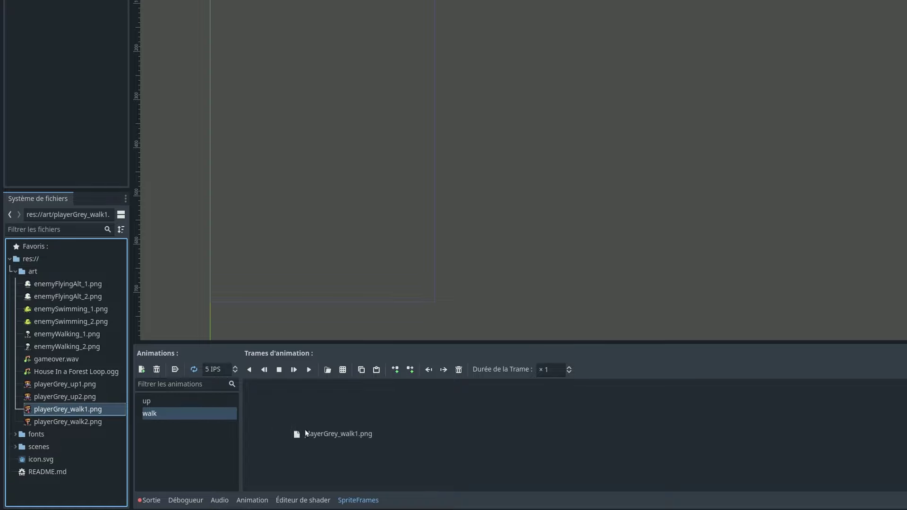
pyautogui.moveTo(47, 423); pyautogui.dragTo(395, 439)
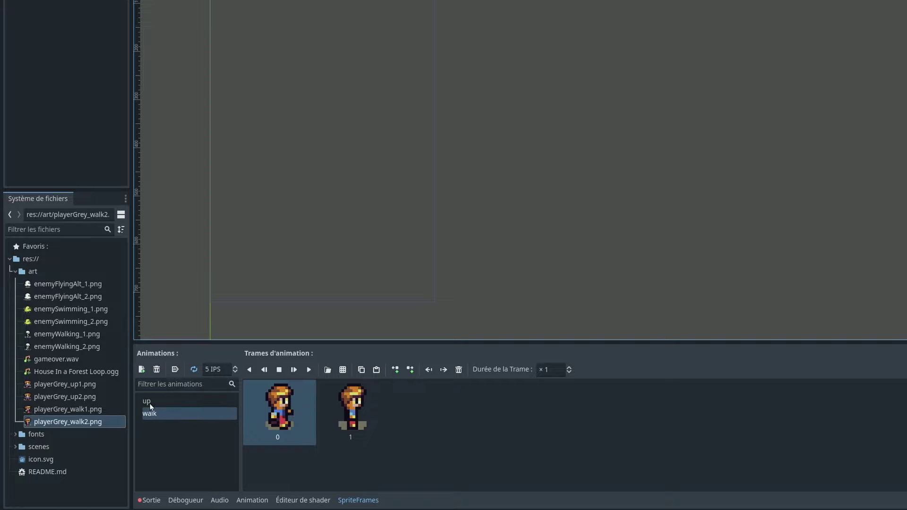
# Fill the up animation with playerGrey_up1.png and playerGrey_up2.png.
pyautogui.click(150, 406)
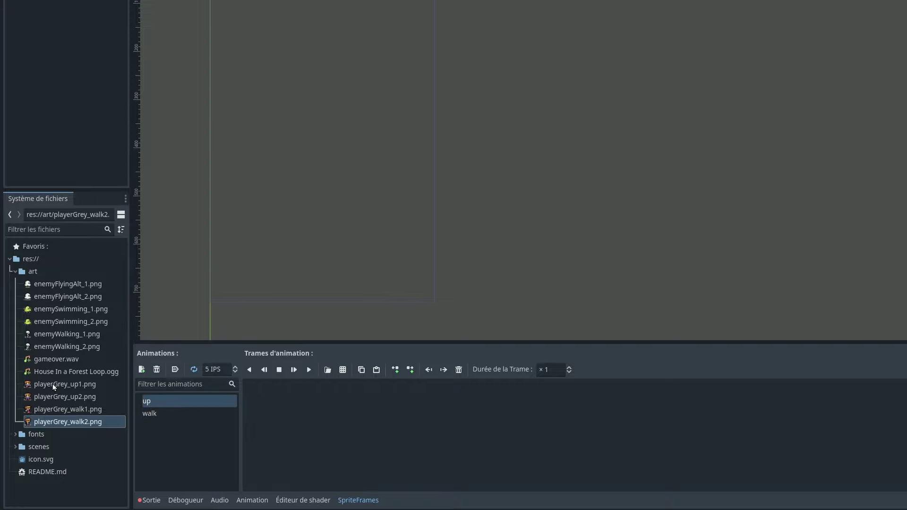
pyautogui.moveTo(54, 385); pyautogui.dragTo(299, 428)
pyautogui.moveTo(84, 396)
pyautogui.mouseDown()
pyautogui.moveTo(379, 427)
pyautogui.moveTo(428, 440)
pyautogui.mouseUp()
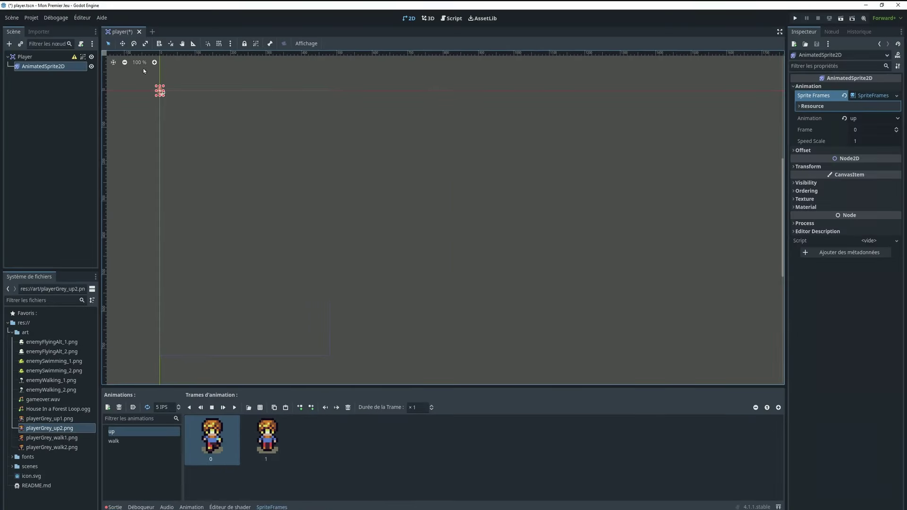
# Zoom onto the player sprite and set its CanvasItem Texture Filter to Nearest.
pyautogui.moveTo(107, 99); pyautogui.dragTo(230, 97, button='middle')
pyautogui.scroll(4, 255, 108)
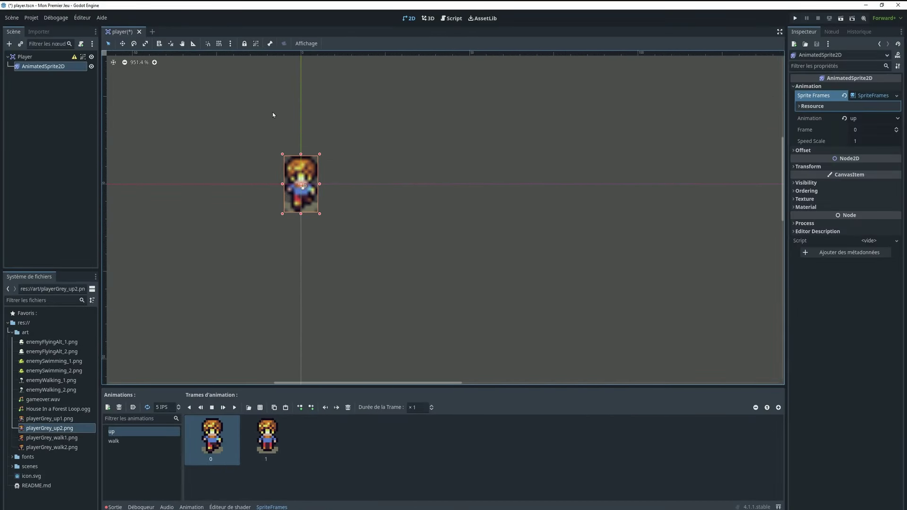
pyautogui.scroll(1, 334, 240)
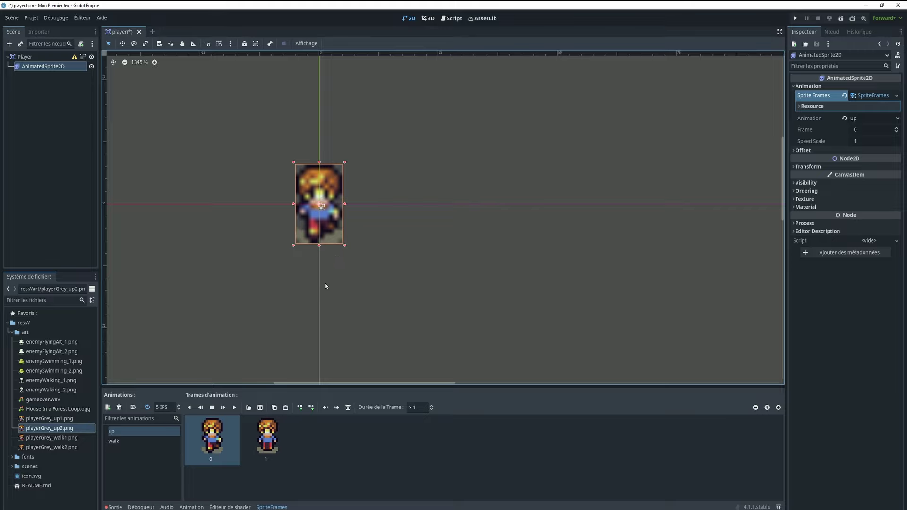
pyautogui.scroll(2, 305, 265)
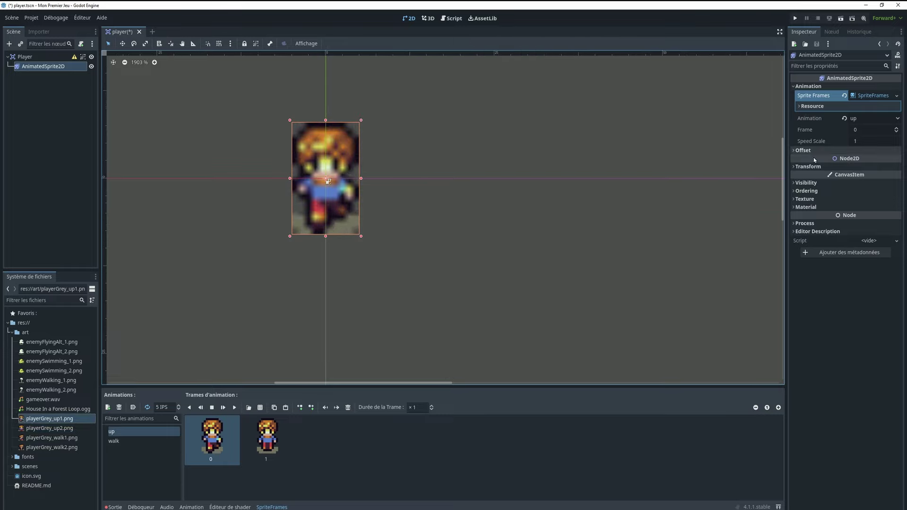
pyautogui.click(806, 199)
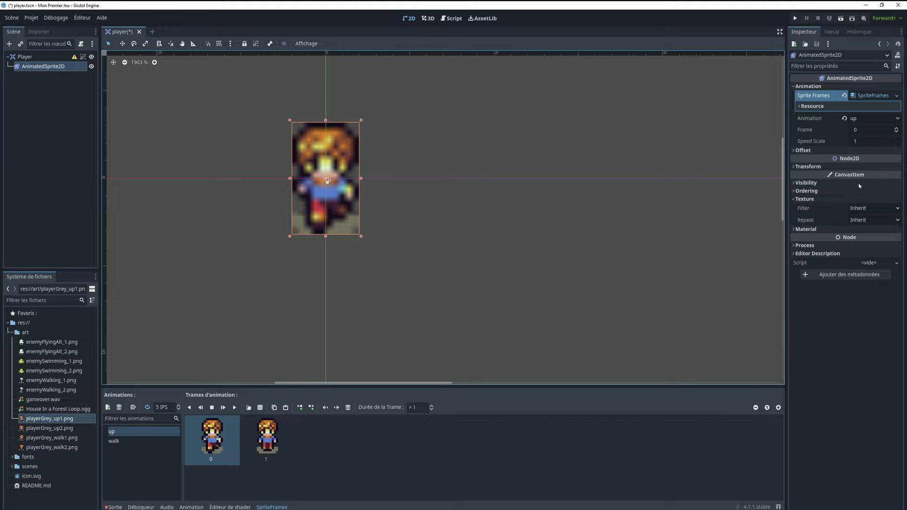
pyautogui.click(863, 210)
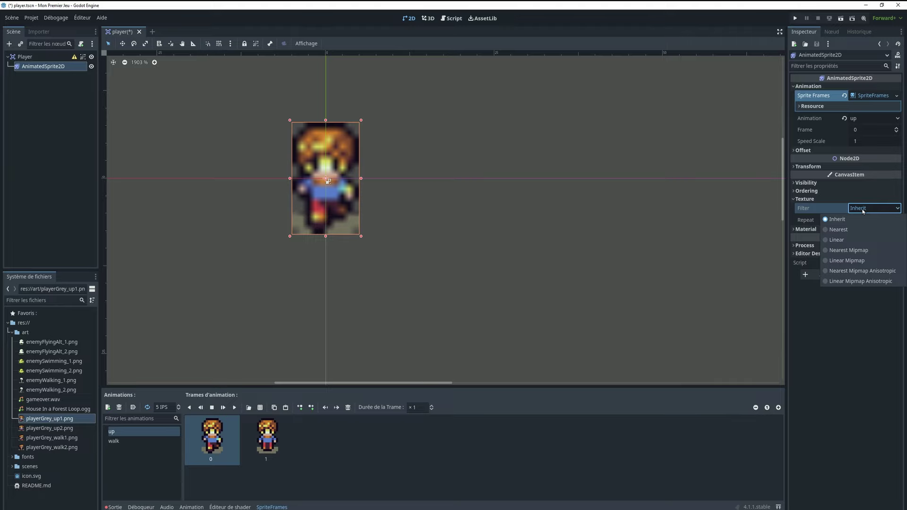
pyautogui.click(839, 229)
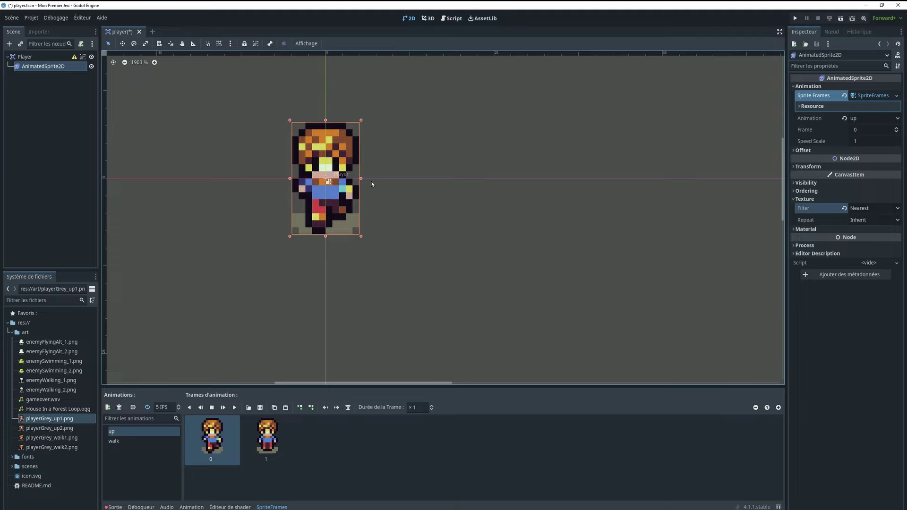
pyautogui.scroll(-1, 336, 189)
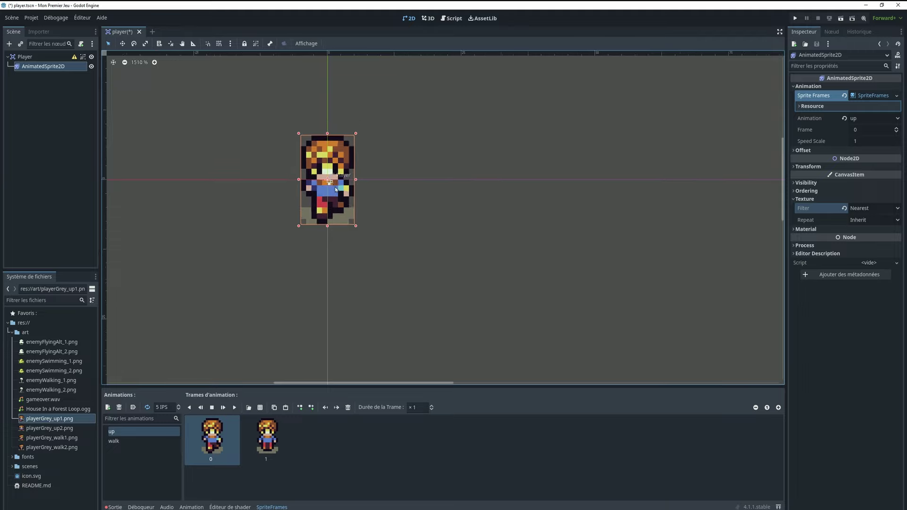
pyautogui.scroll(-1, 335, 189)
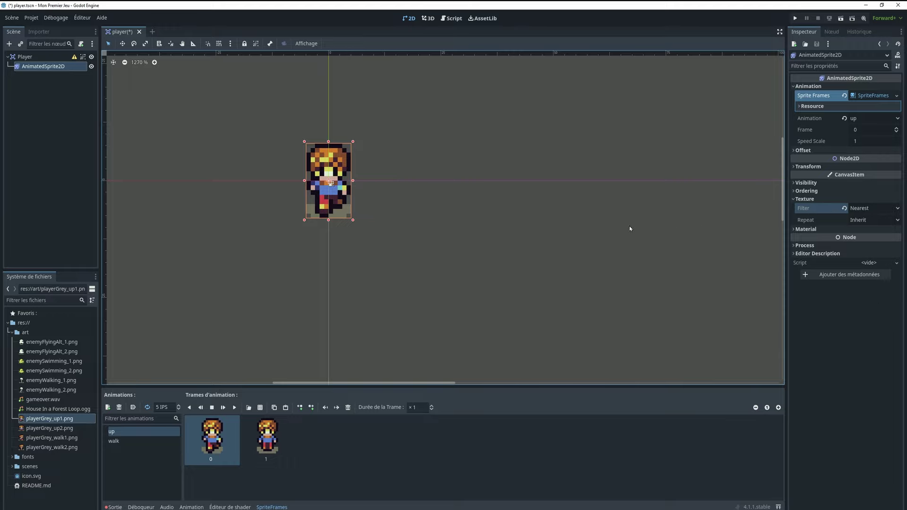
pyautogui.scroll(2, 643, 277)
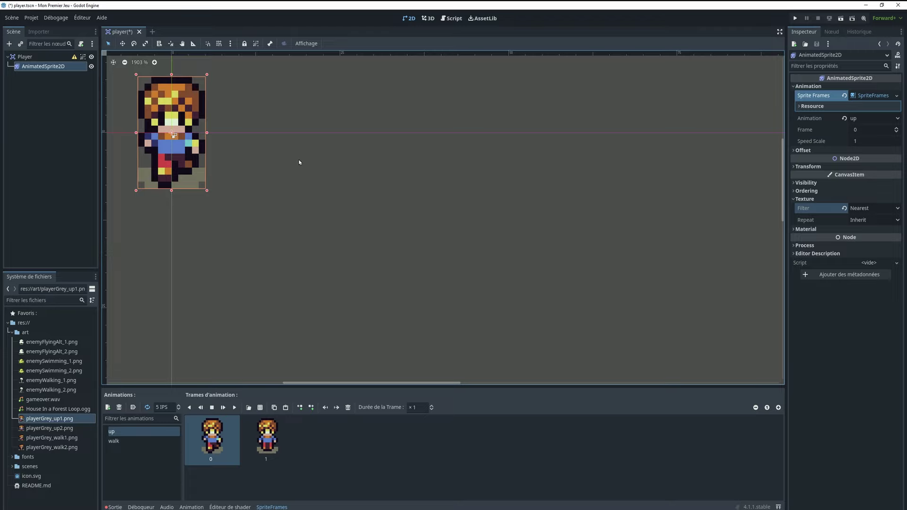
# Add a CollisionShape2D child under Player, found by searching 'collisio'.
pyautogui.click(28, 57)
pyautogui.rightClick(28, 59)
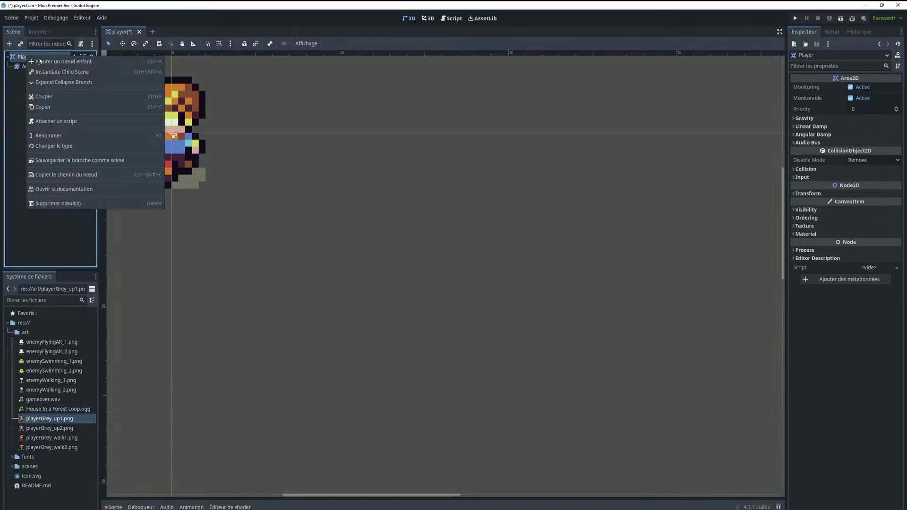
pyautogui.click(40, 61)
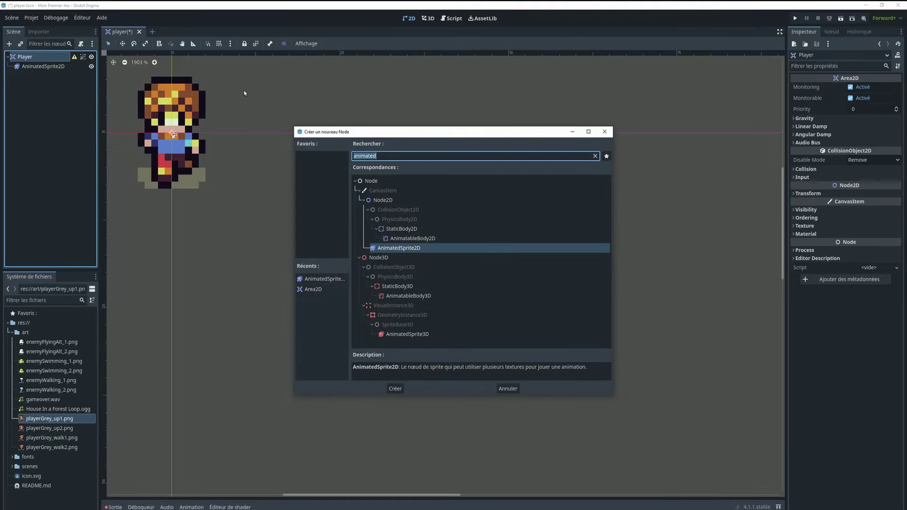
pyautogui.write('collisio')
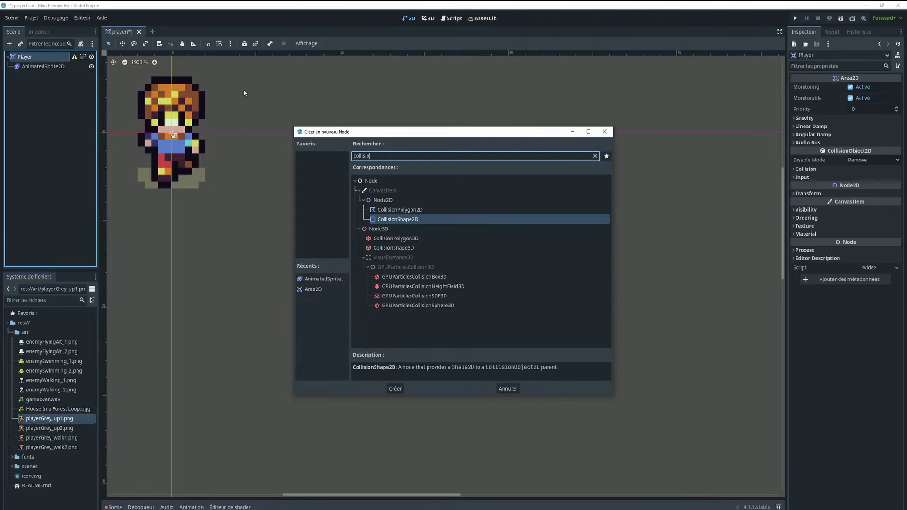
pyautogui.doubleClick(412, 221)
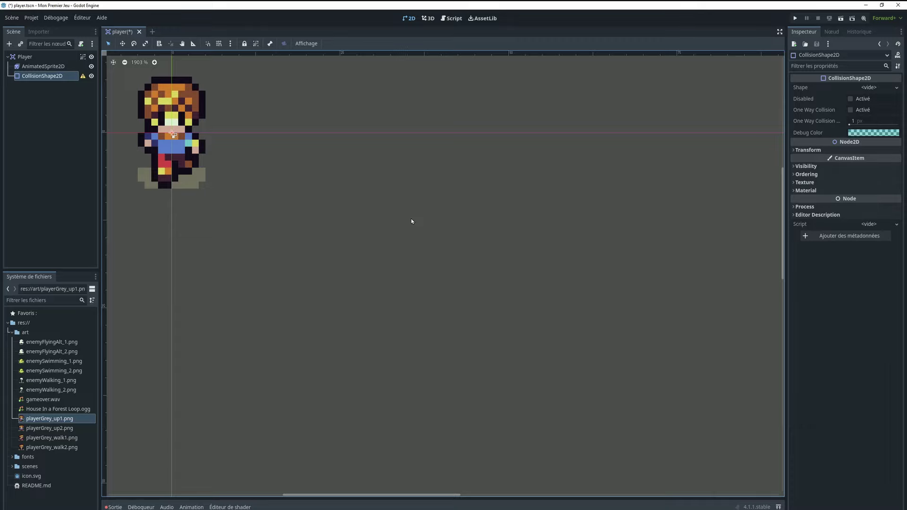
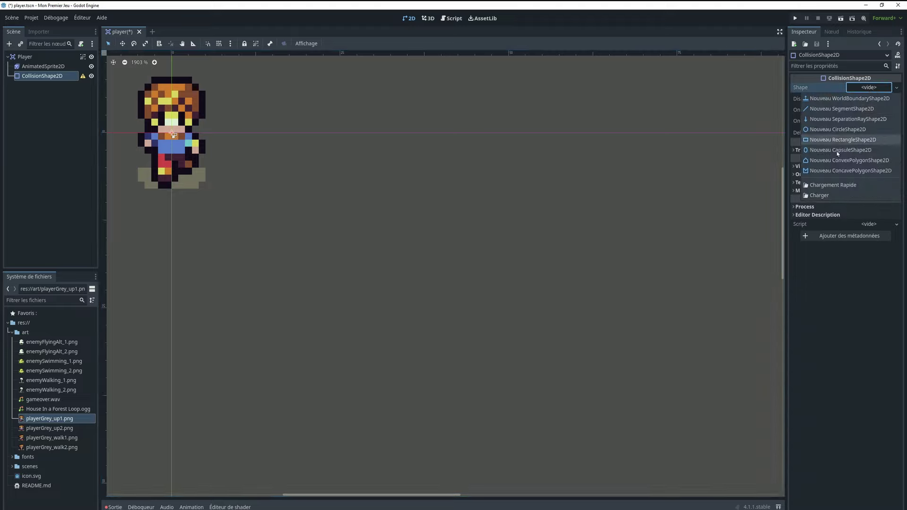
# Give the CollisionShape2D a new CapsuleShape2D and resize its height and width to fit the sprite.
pyautogui.click(838, 150)
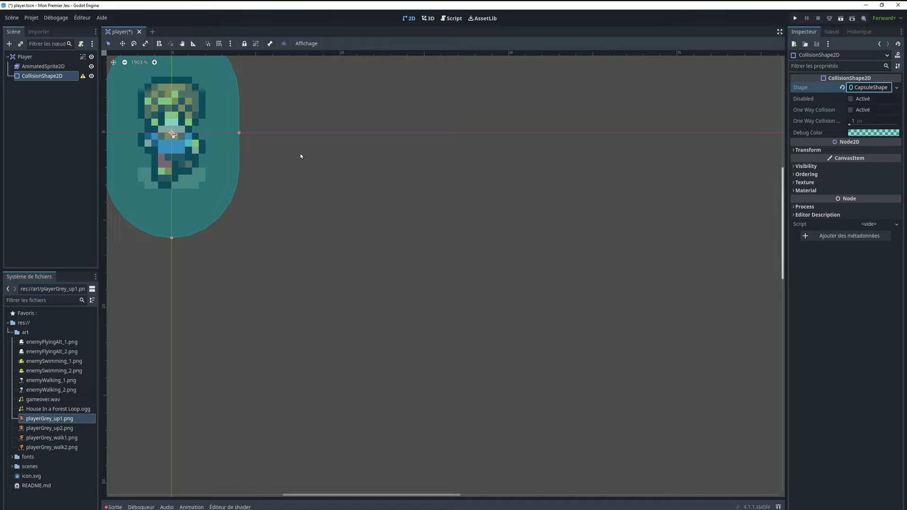
pyautogui.moveTo(300, 153); pyautogui.dragTo(478, 230, button='middle')
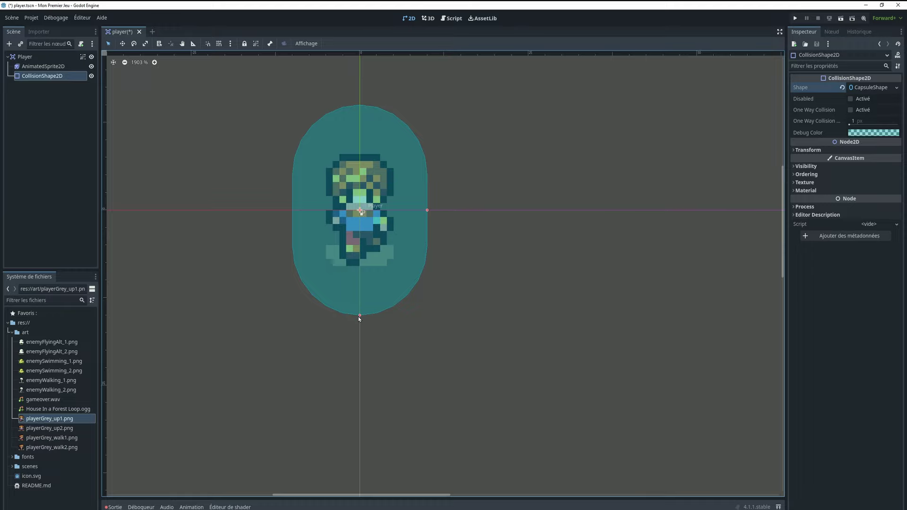
pyautogui.moveTo(359, 315); pyautogui.dragTo(356, 269)
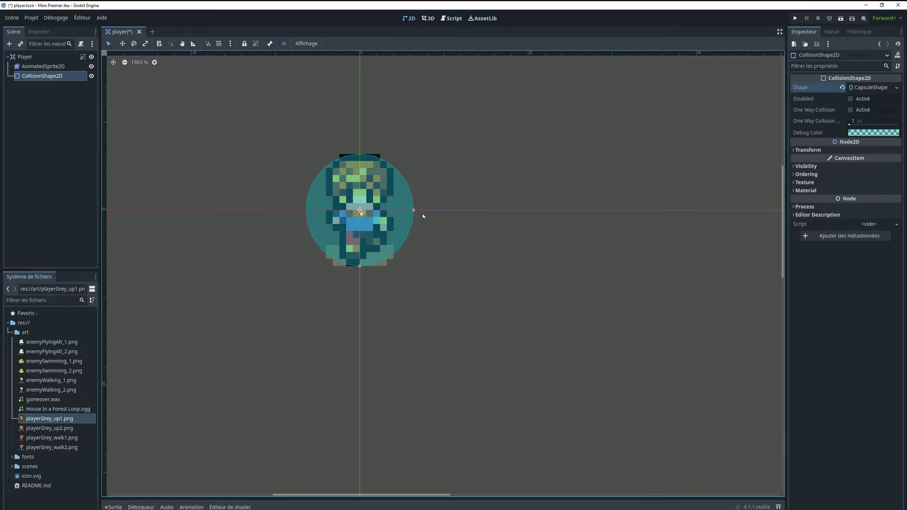
pyautogui.moveTo(413, 211); pyautogui.dragTo(400, 216)
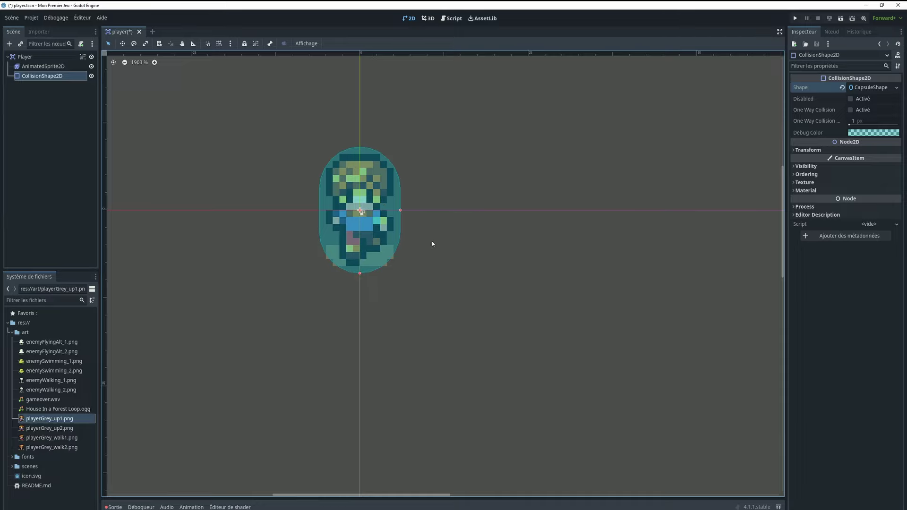
pyautogui.scroll(-6, 431, 241)
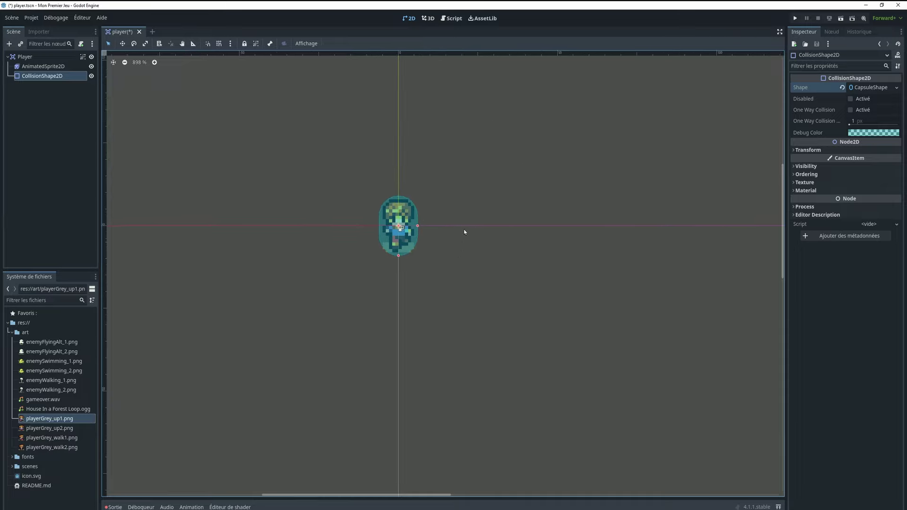
pyautogui.scroll(3, 446, 195)
pyautogui.scroll(2, 446, 195)
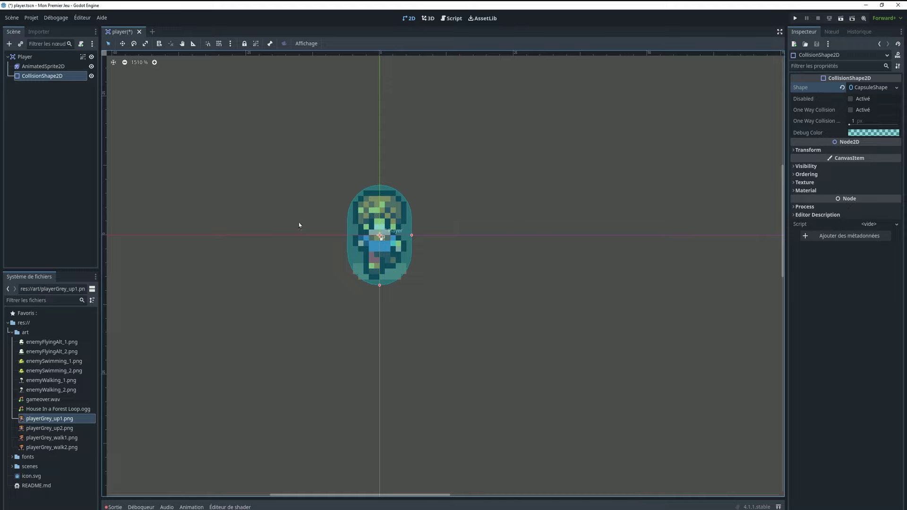
# Save the player scene and select the Player root node.
pyautogui.click(10, 19)
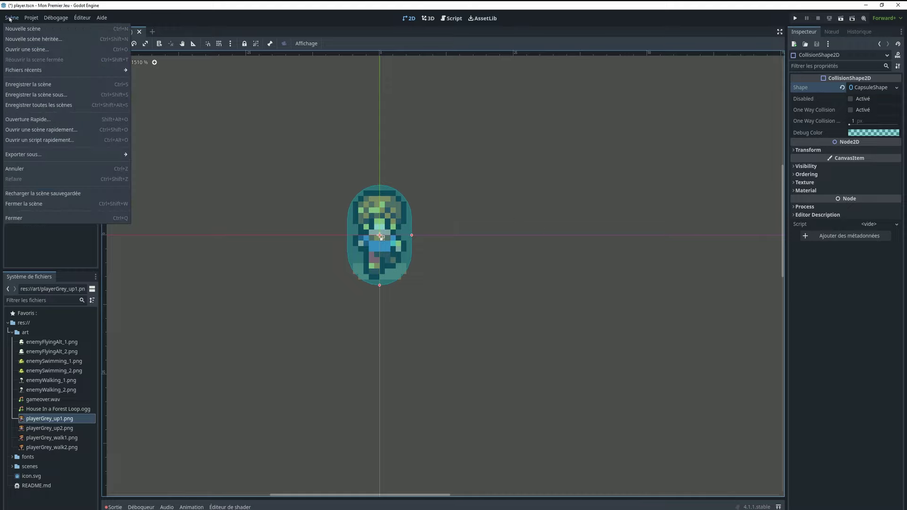
pyautogui.click(38, 85)
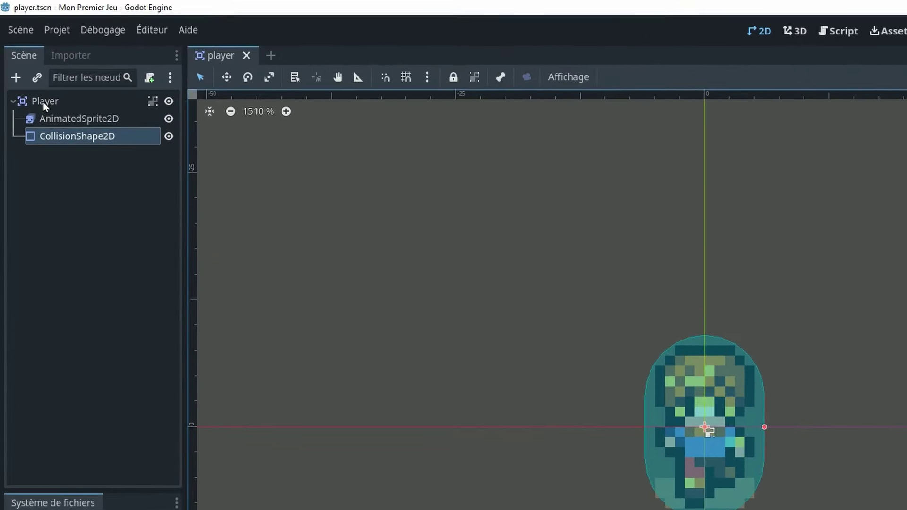
pyautogui.click(24, 57)
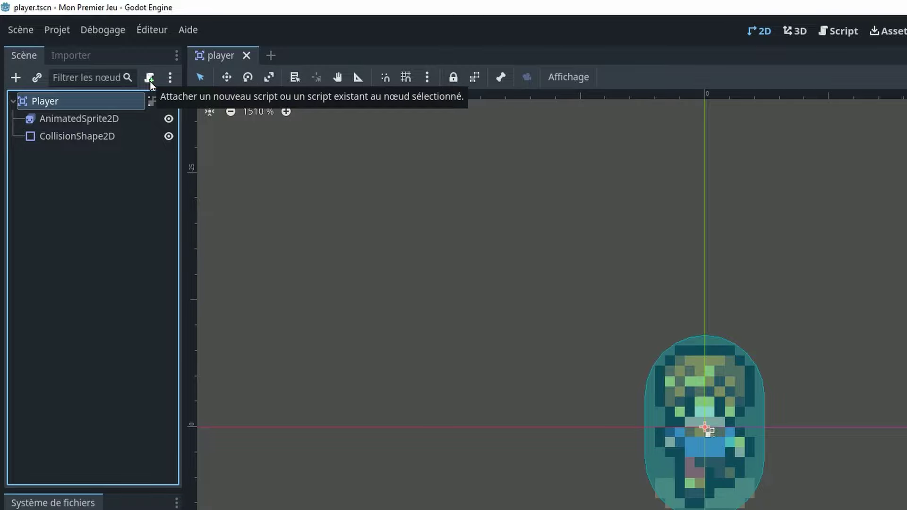
# Attach a GDScript to Player at res://player.gd, dropping the scenes folder from the path, and create it.
pyautogui.click(149, 82)
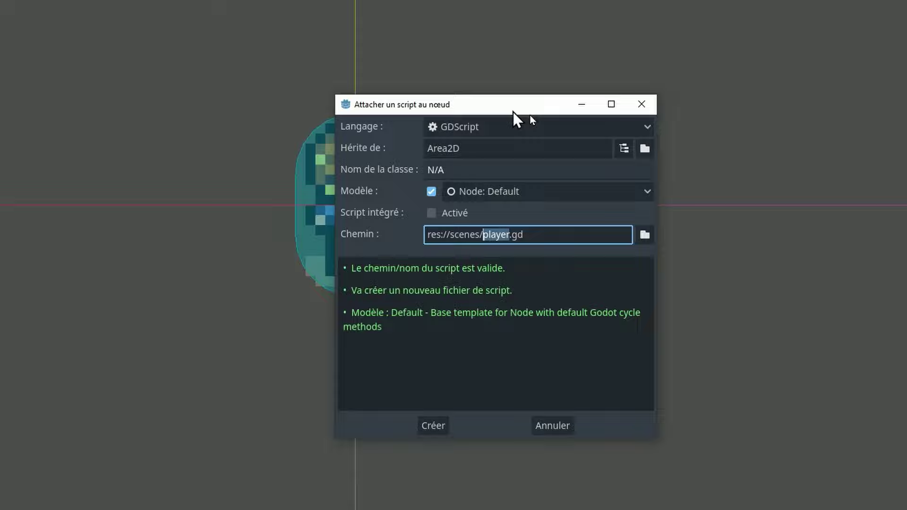
pyautogui.moveTo(513, 112); pyautogui.dragTo(727, 80)
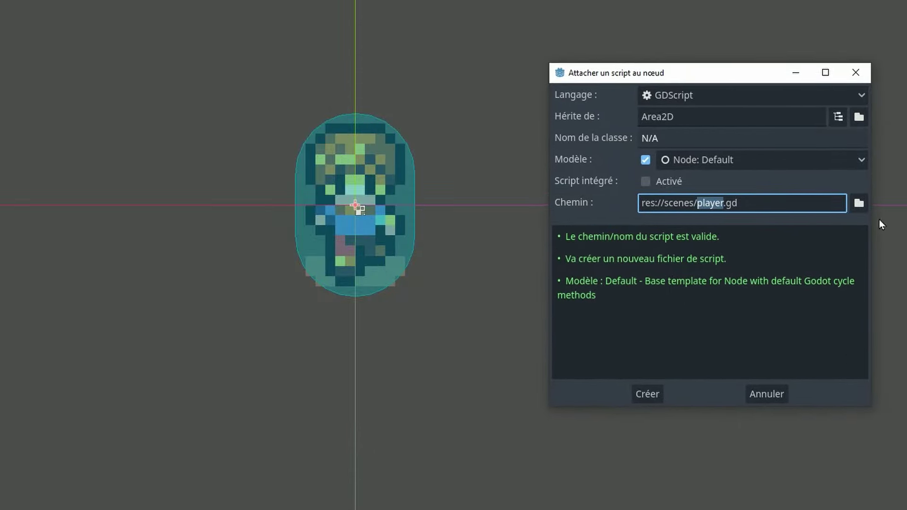
pyautogui.click(682, 98)
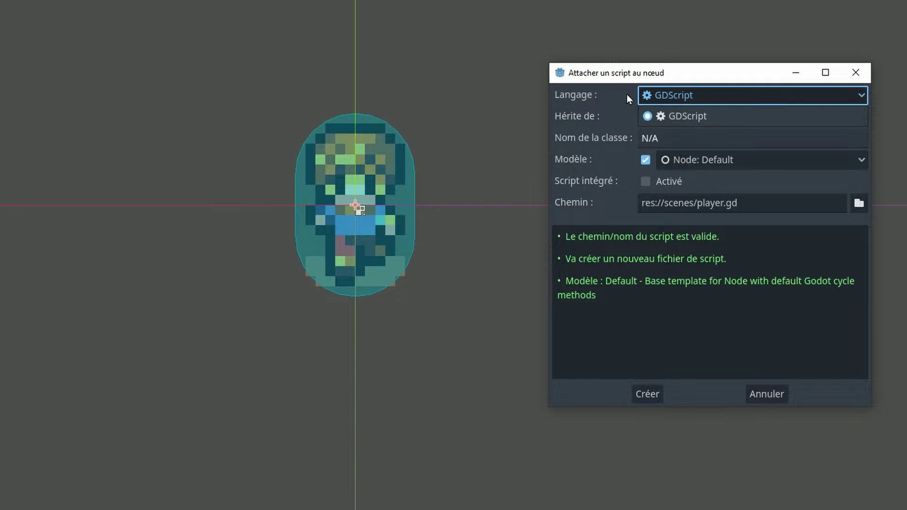
pyautogui.click(685, 98)
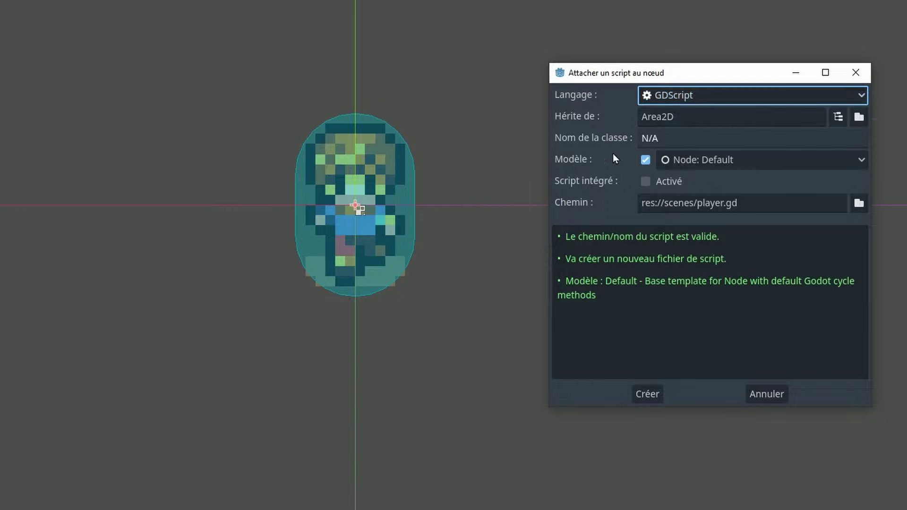
pyautogui.click(662, 100)
pyautogui.click(691, 97)
pyautogui.doubleClick(685, 204)
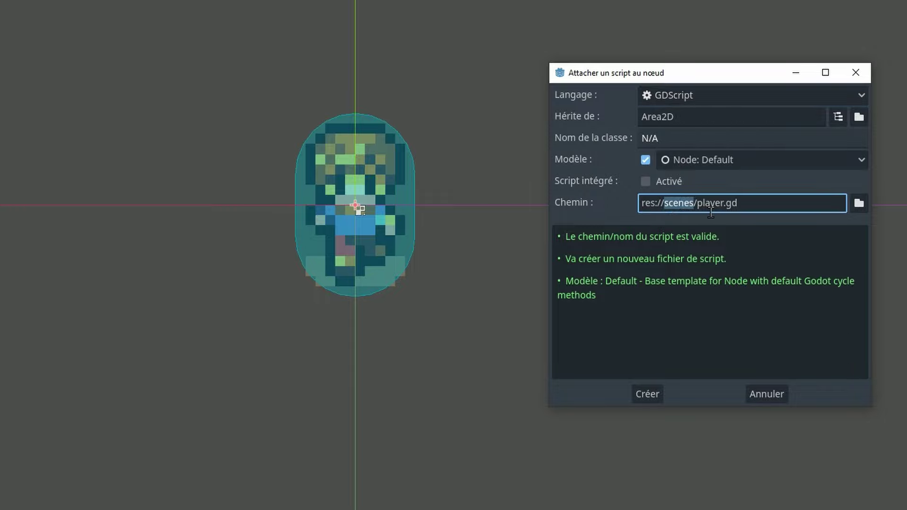
pyautogui.press('BackSpace')
pyautogui.press('BackSpace')
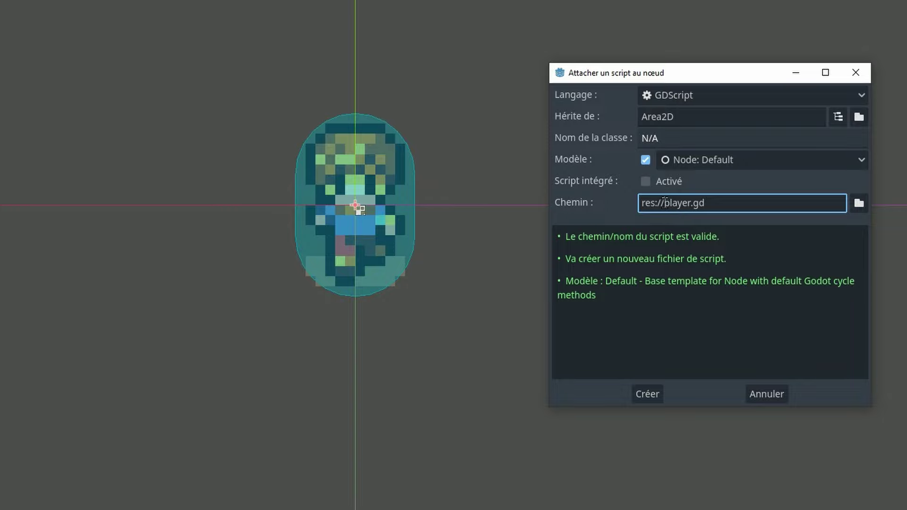
pyautogui.moveTo(664, 203); pyautogui.dragTo(624, 209)
pyautogui.click(733, 203)
pyautogui.click(644, 393)
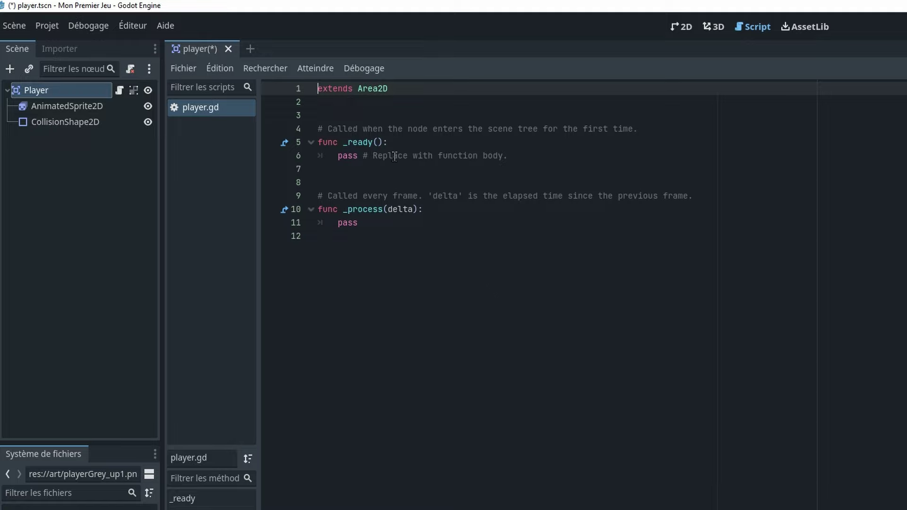
pyautogui.click(361, 108)
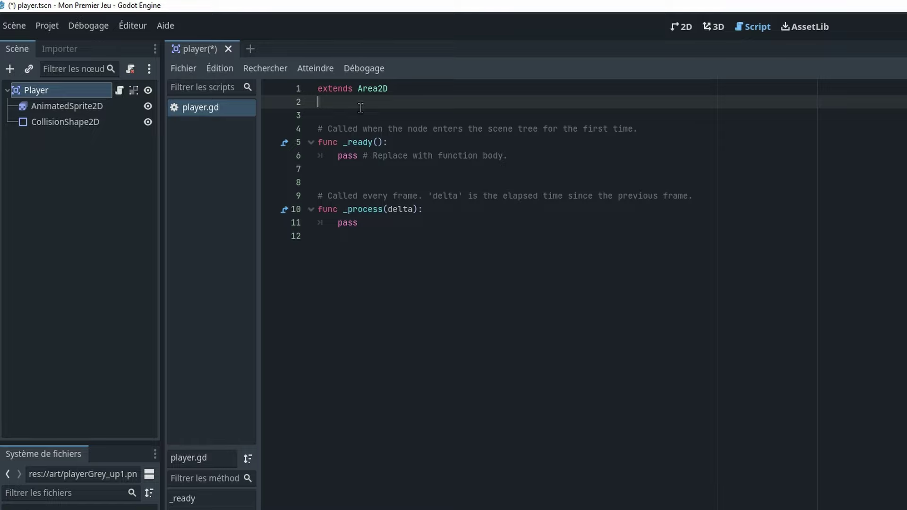
pyautogui.click(388, 251)
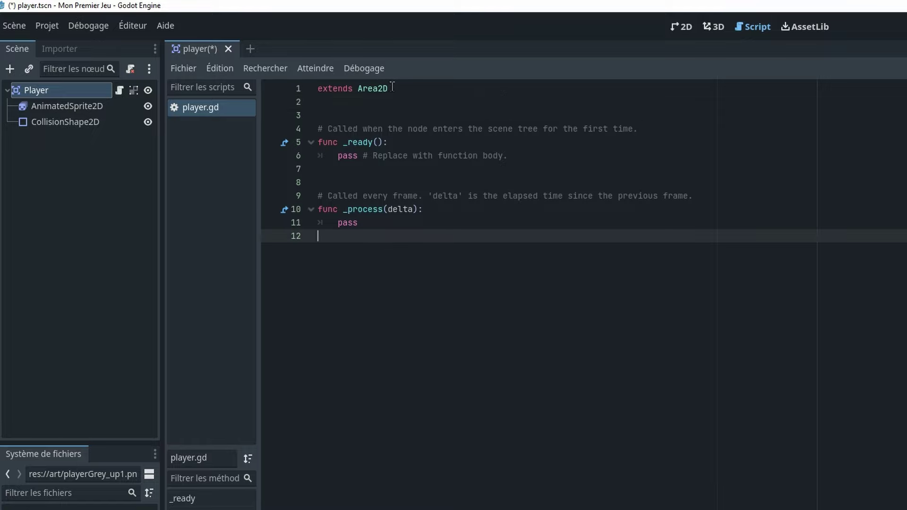
pyautogui.moveTo(390, 88); pyautogui.dragTo(317, 88)
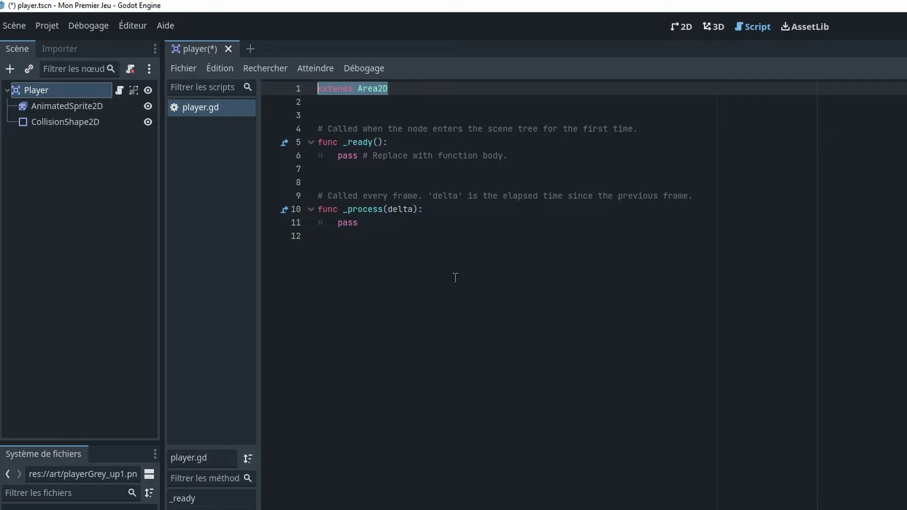
pyautogui.tripleClick(388, 142)
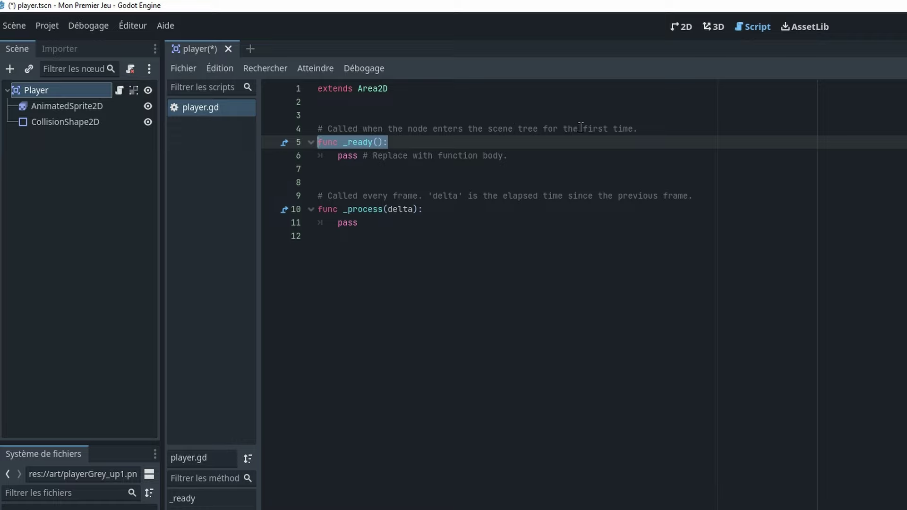
pyautogui.moveTo(637, 128); pyautogui.dragTo(584, 129)
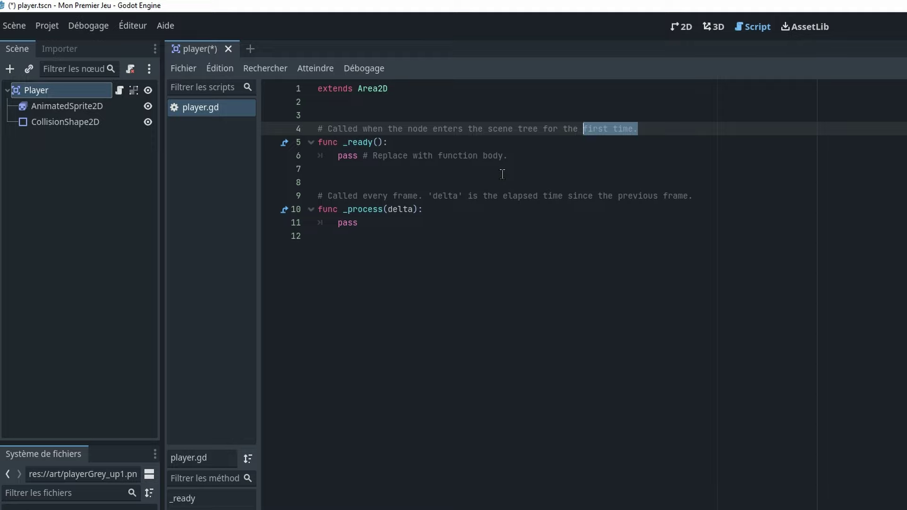
pyautogui.click(637, 340)
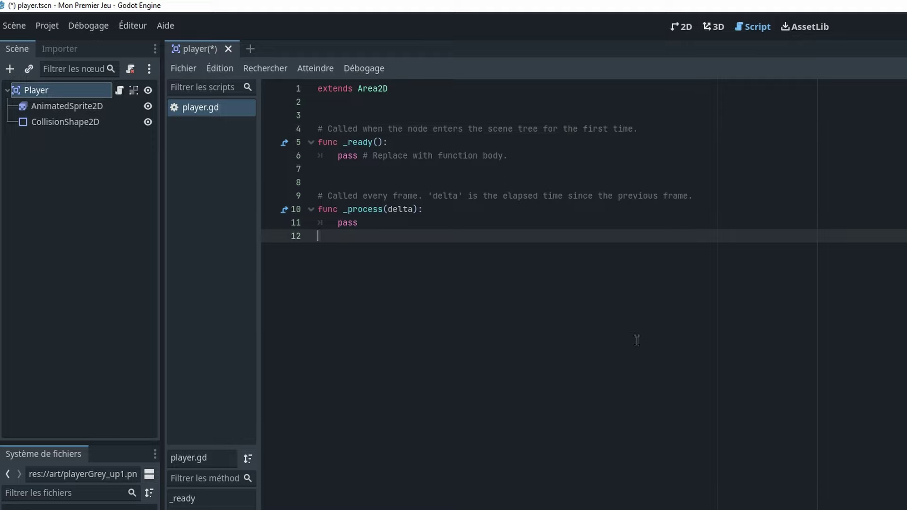
pyautogui.moveTo(297, 305); pyautogui.dragTo(271, 134)
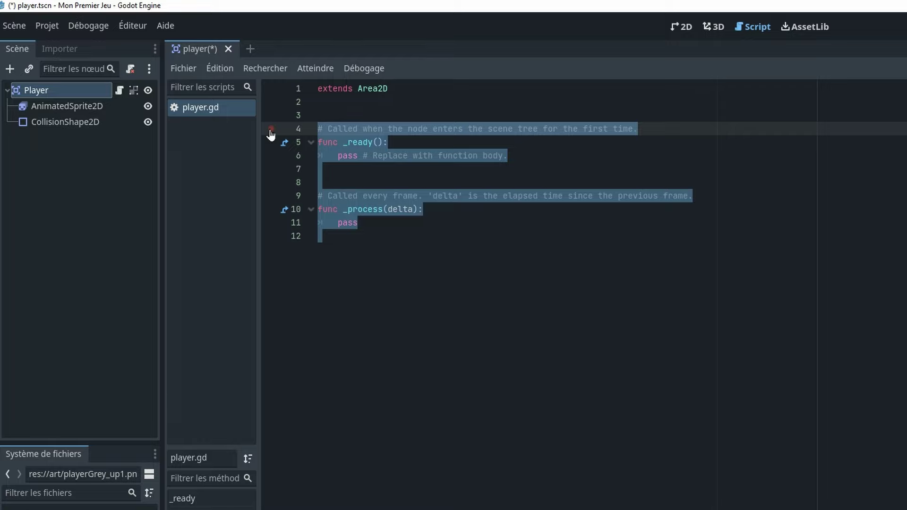
pyautogui.press('BackSpace')
pyautogui.press('BackSpace')
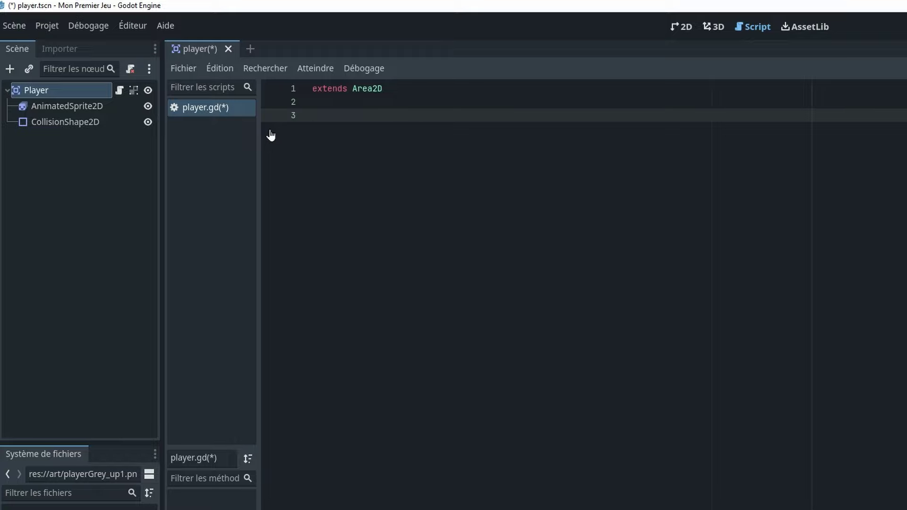
pyautogui.write('@ex')
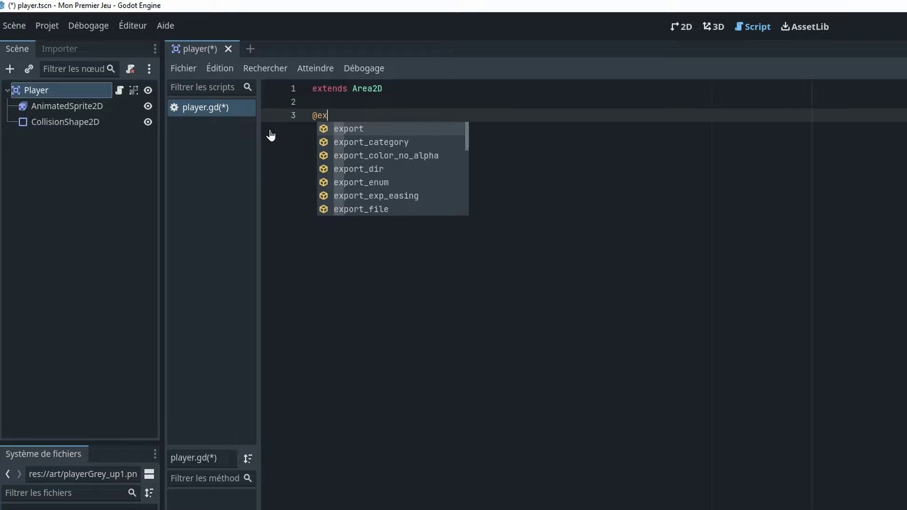
pyautogui.write('port ')
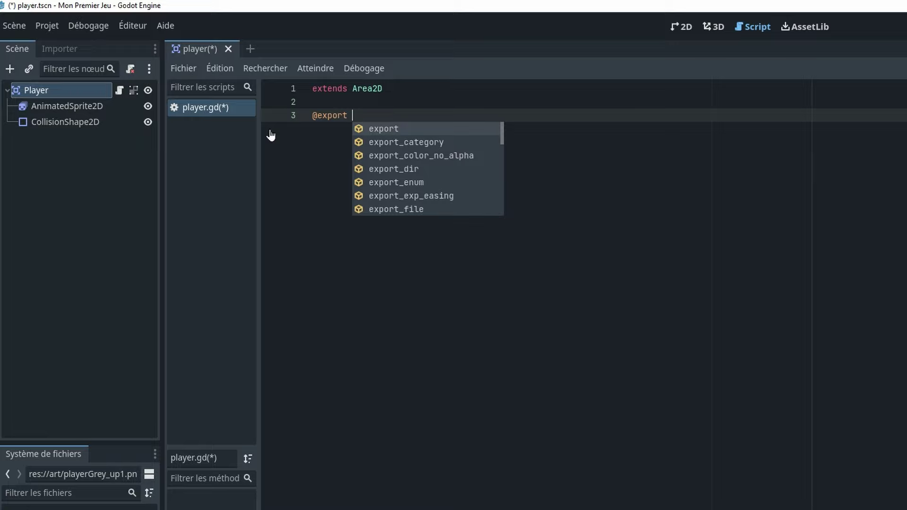
pyautogui.write('va')
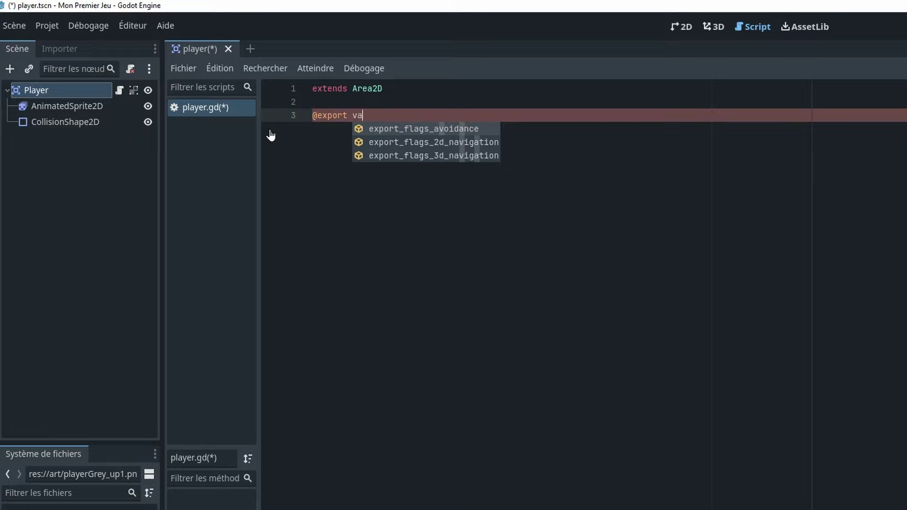
pyautogui.write('r')
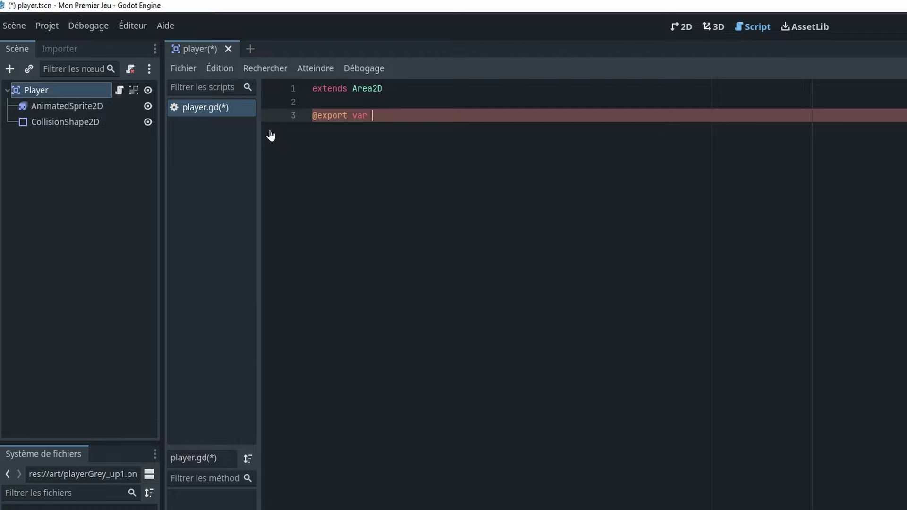
pyautogui.write('speed')
pyautogui.keyDown('ctrl'); pyautogui.scroll(4, 432, 151); pyautogui.keyUp('ctrl')
pyautogui.keyDown('ctrl'); pyautogui.scroll(1, 511, 170); pyautogui.keyUp('ctrl')
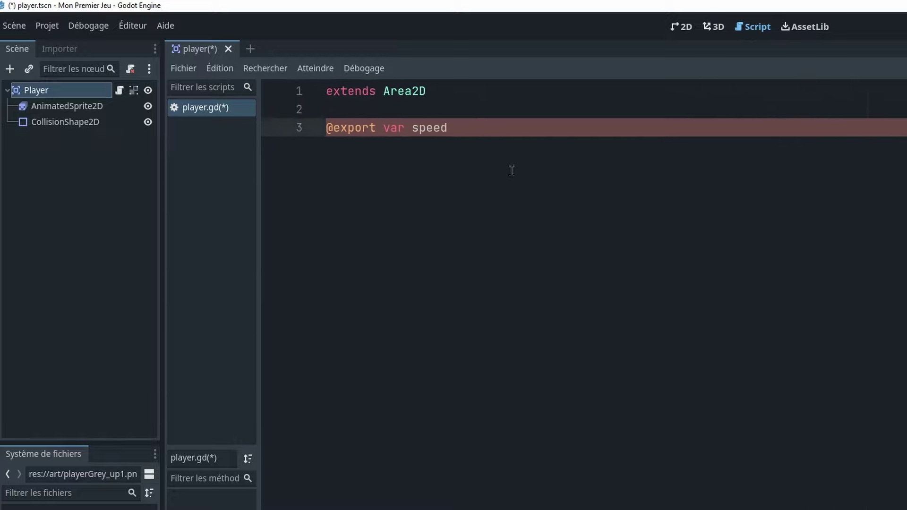
pyautogui.keyDown('ctrl'); pyautogui.scroll(1, 501, 171); pyautogui.keyUp('ctrl')
pyautogui.keyDown('ctrl'); pyautogui.scroll(1, 505, 163); pyautogui.keyUp('ctrl')
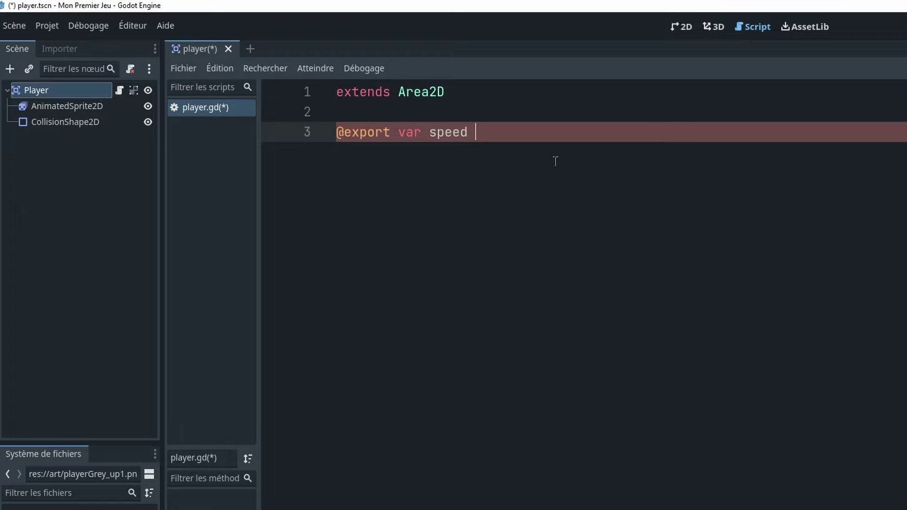
pyautogui.write('= ')
pyautogui.write('400')
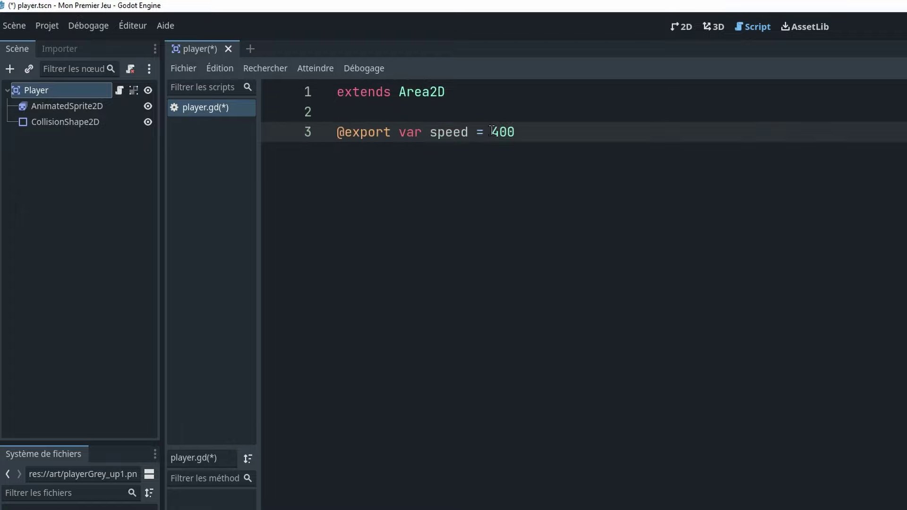
pyautogui.moveTo(492, 130); pyautogui.dragTo(521, 128)
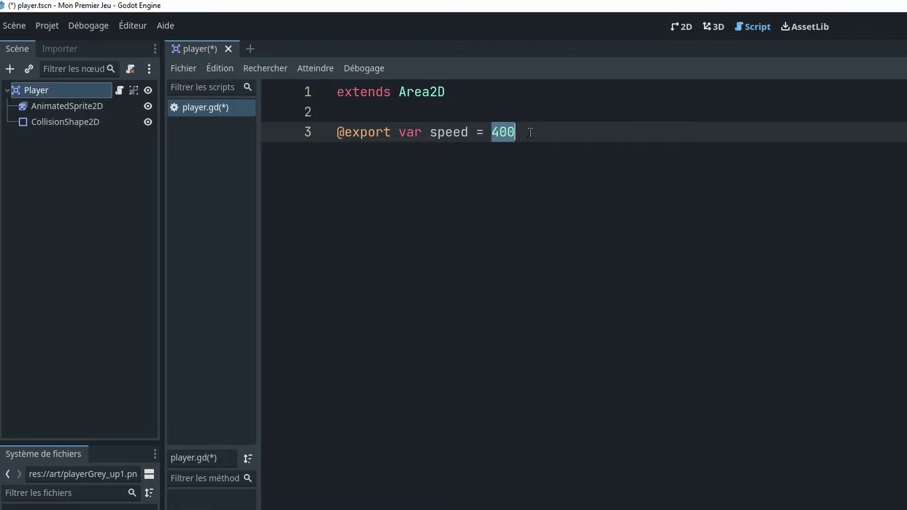
# Declare 'var screen_size' below the speed line and save player.gd.
pyautogui.click(546, 133)
pyautogui.press('Return')
pyautogui.write('var')
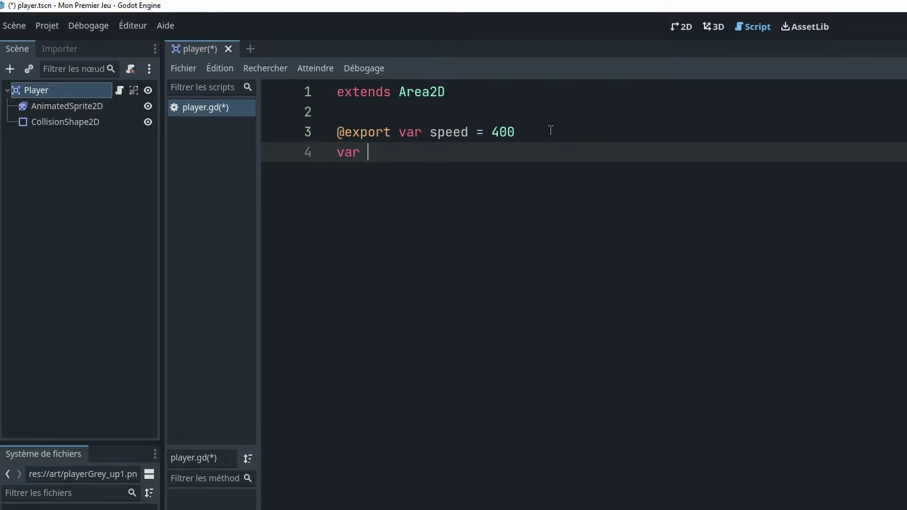
pyautogui.write(' screen')
pyautogui.write('_size')
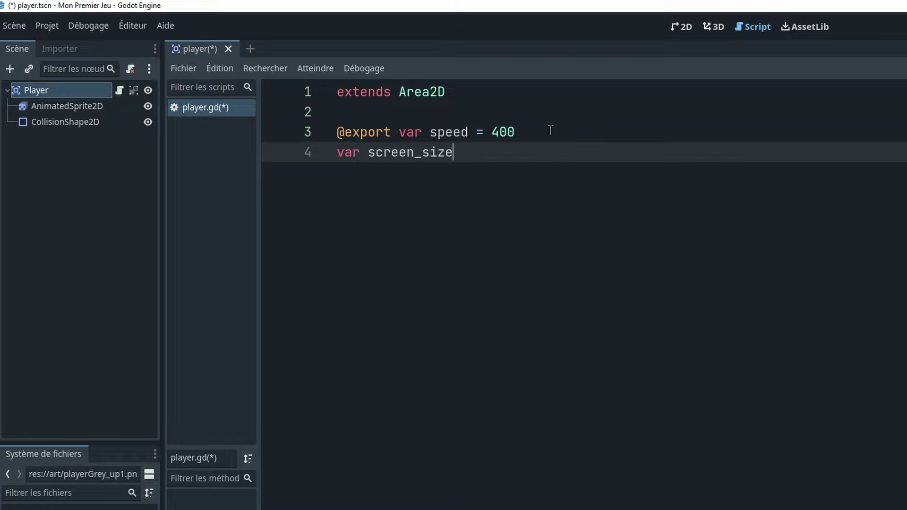
pyautogui.hotkey('ctrl', 's')
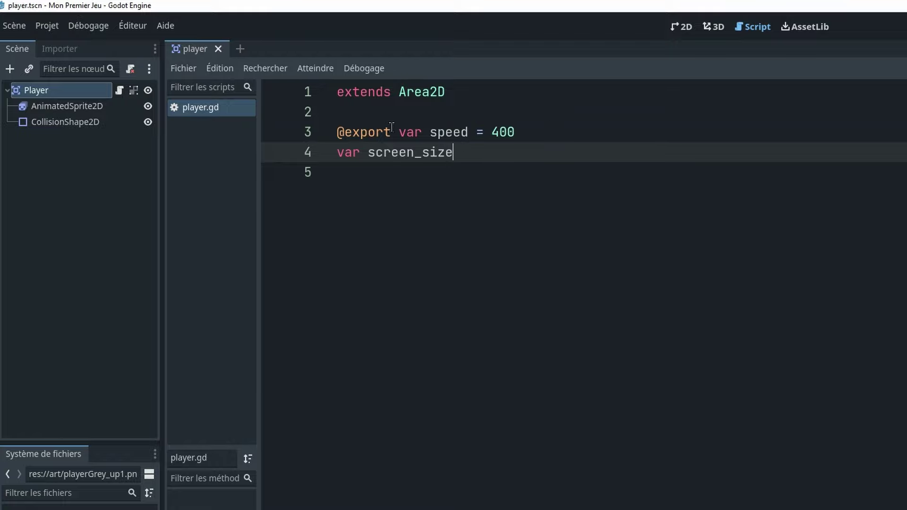
pyautogui.moveTo(392, 132); pyautogui.dragTo(329, 133)
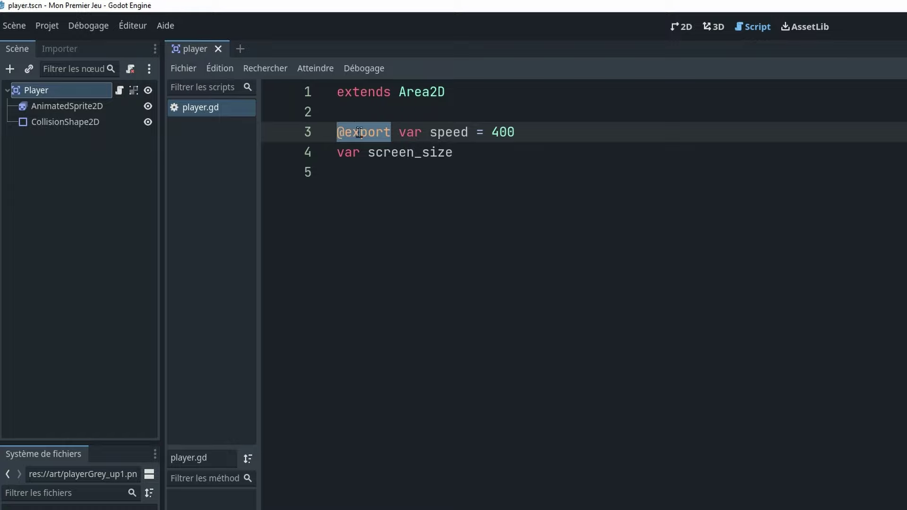
# Select the Player node to see the exported Speed property of 400 in the Inspector.
pyautogui.press('End')
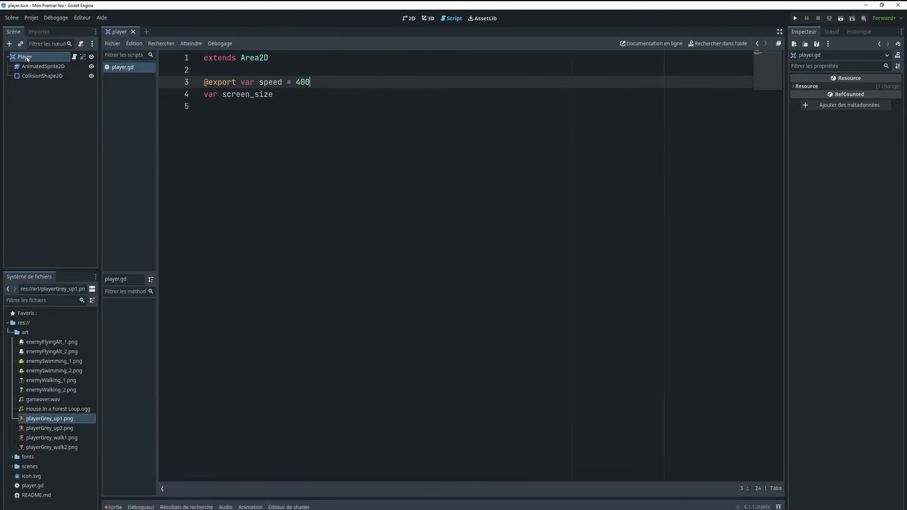
pyautogui.click(27, 58)
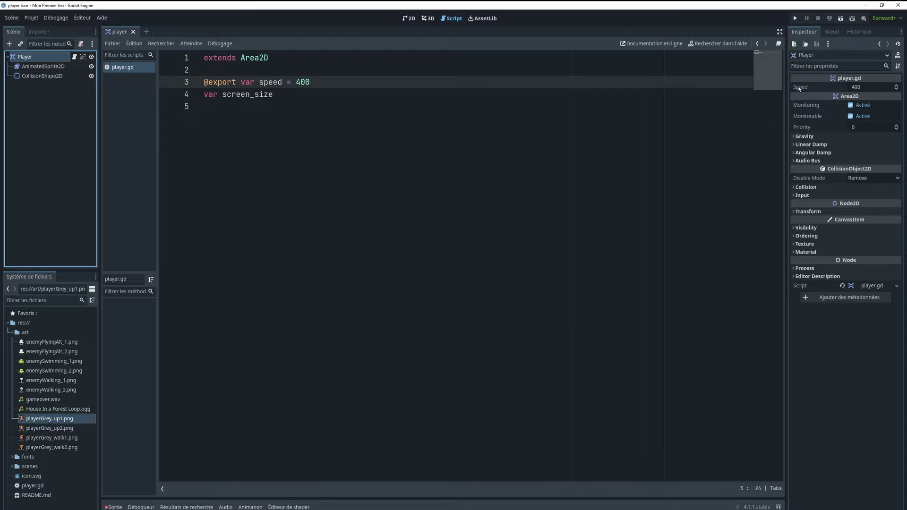
pyautogui.click(858, 88)
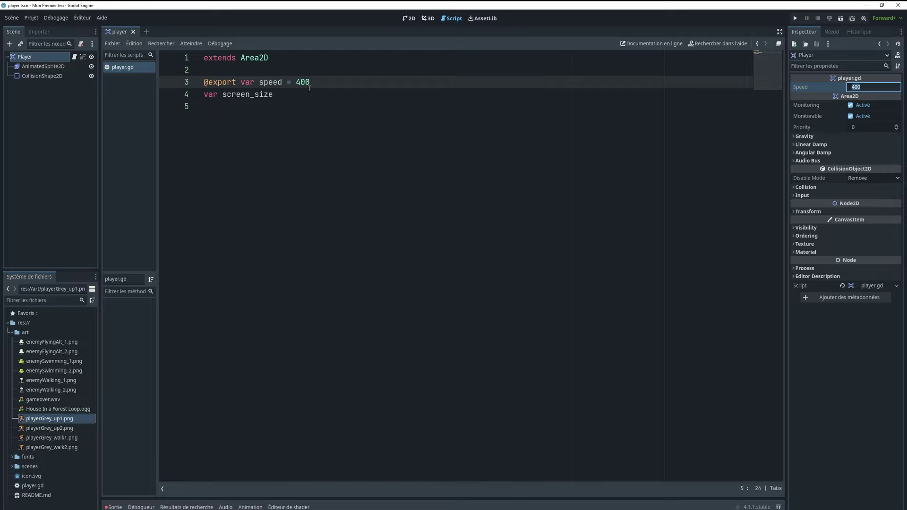
pyautogui.click(377, 162)
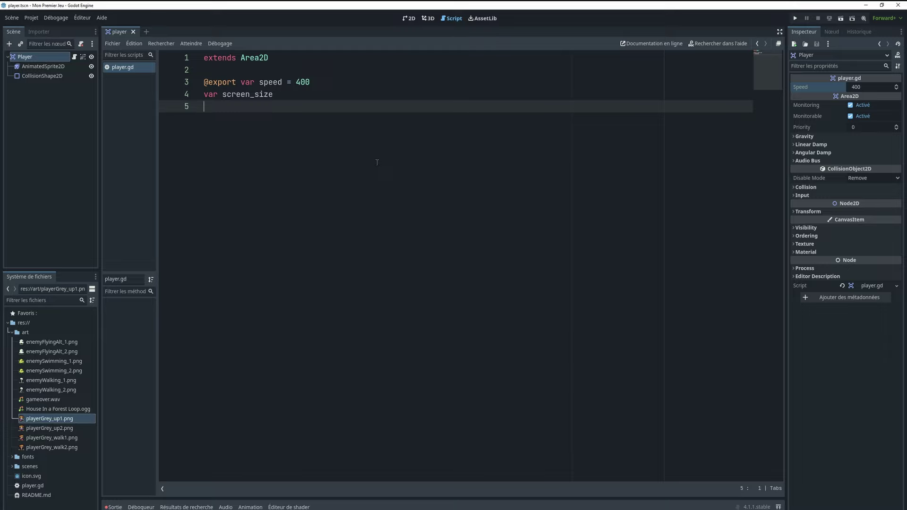
# Add a 'func _ready():' header below the variable declarations.
pyautogui.press('Return')
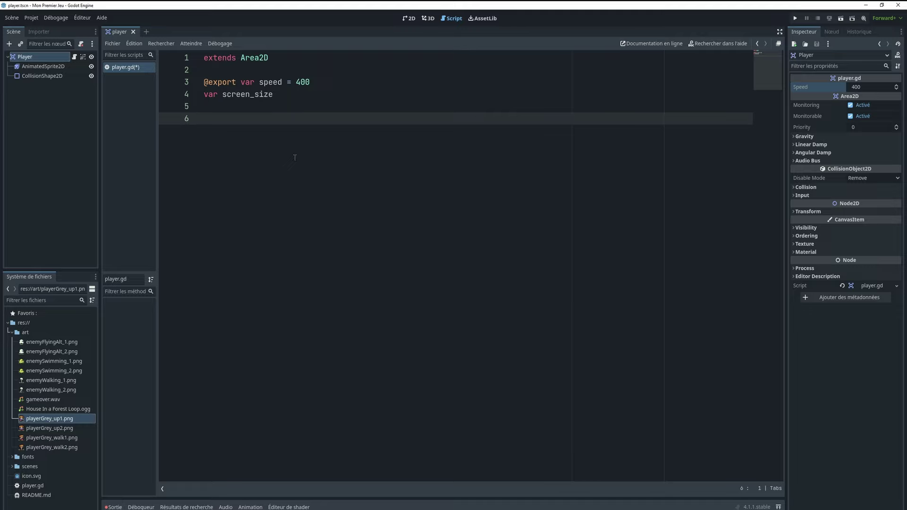
pyautogui.write('func ')
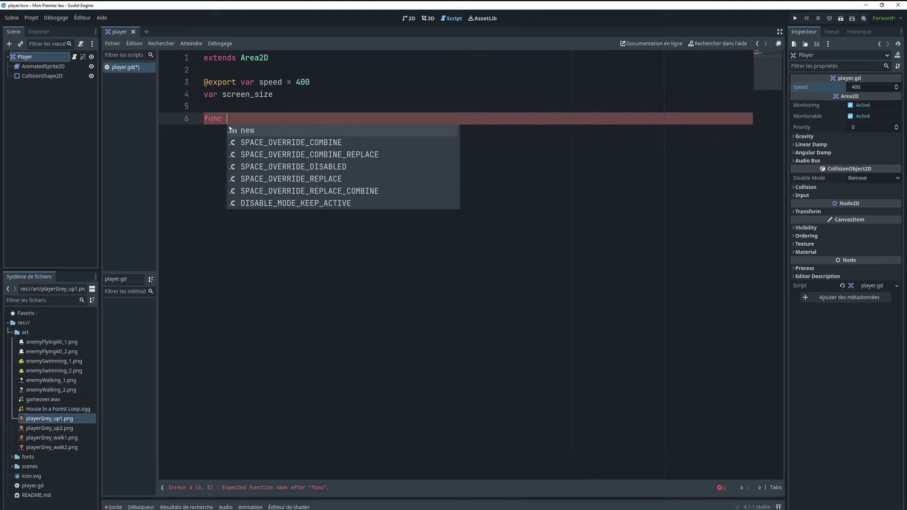
pyautogui.write('_read')
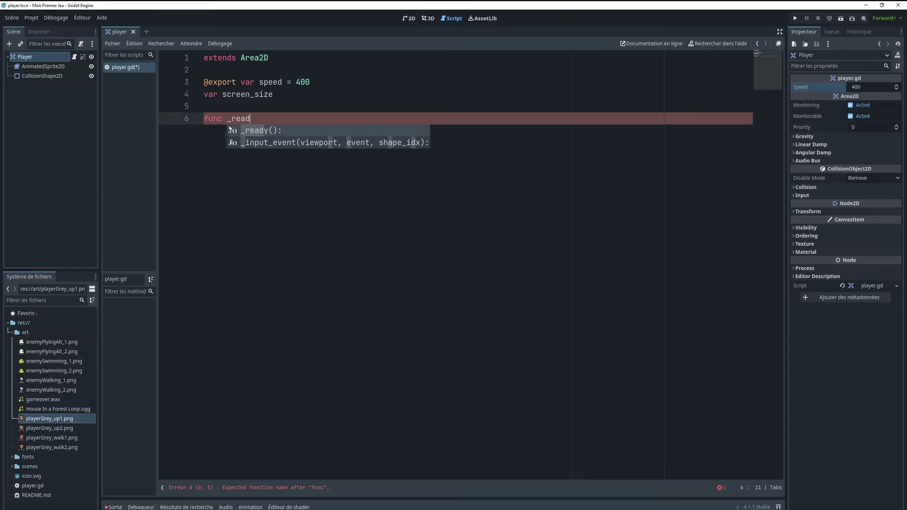
pyautogui.write('y')
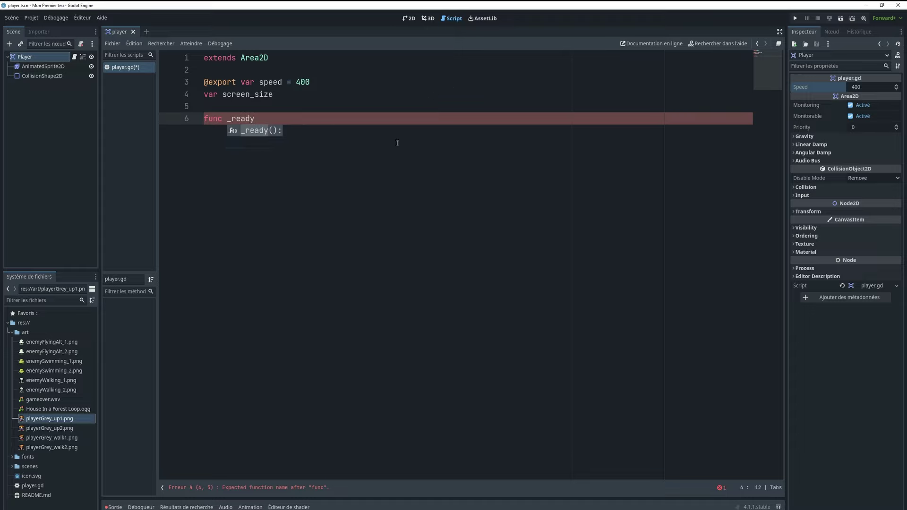
pyautogui.click(276, 132)
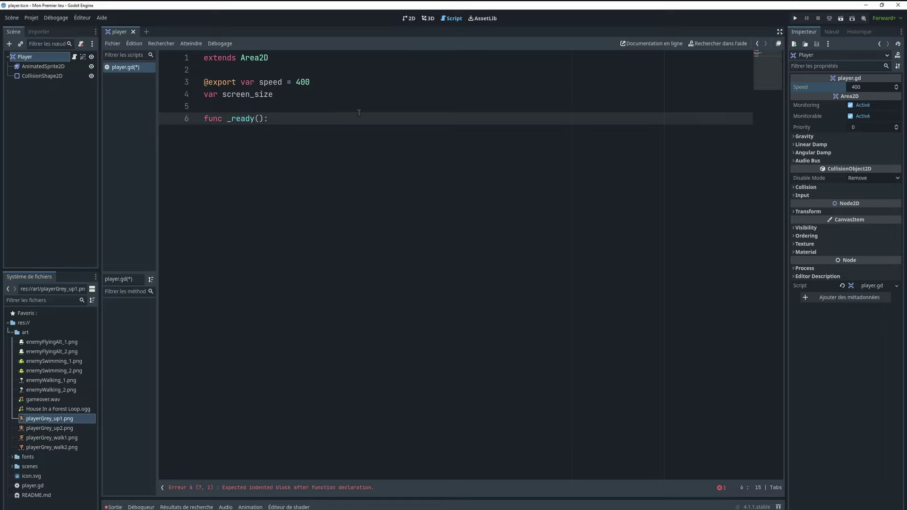
pyautogui.press('Return')
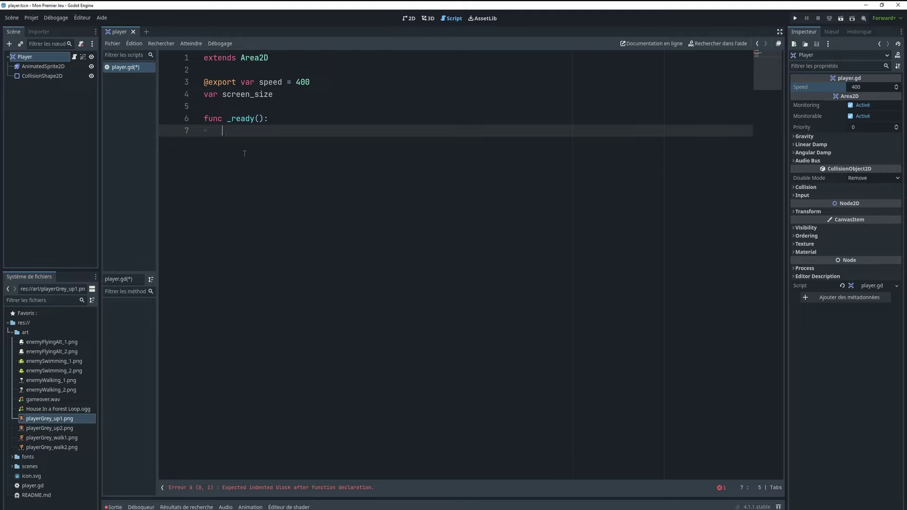
# Set 'screen_size = get_viewport_rect().size' inside _ready and save the script.
pyautogui.write('screen')
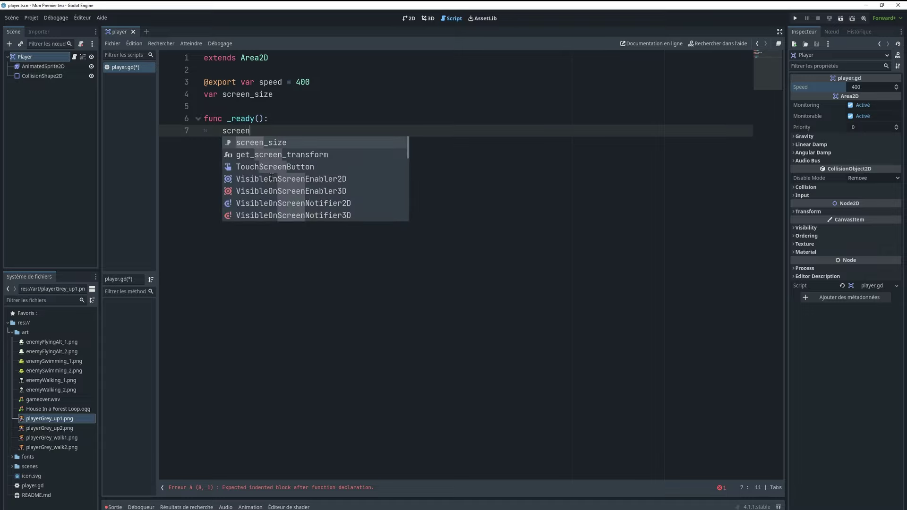
pyautogui.press('Return')
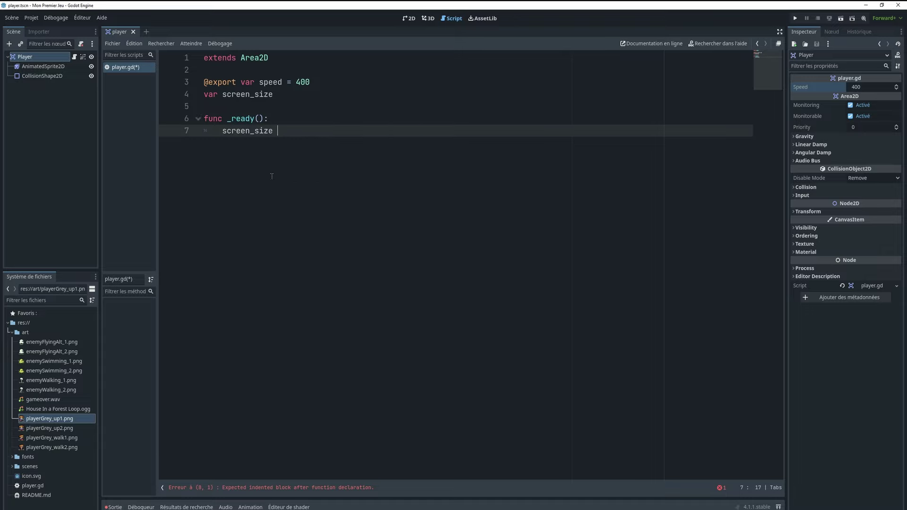
pyautogui.write('= get')
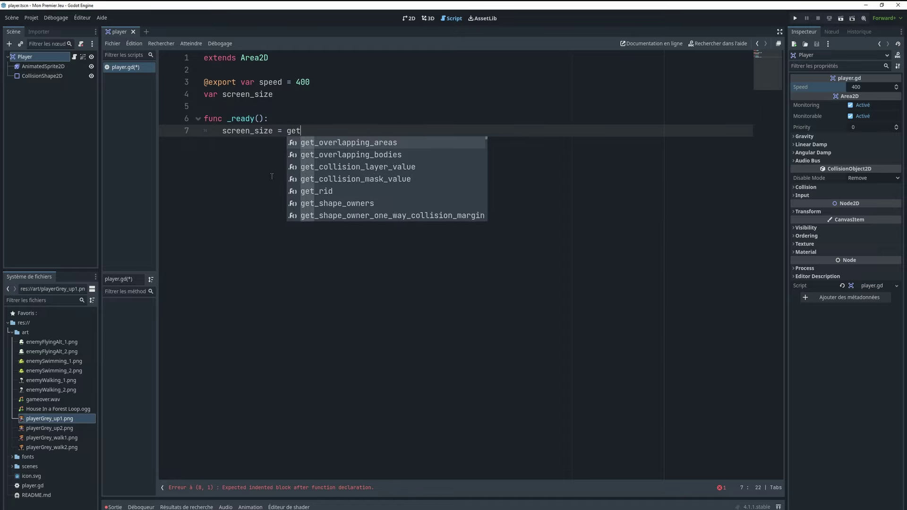
pyautogui.write('_vie')
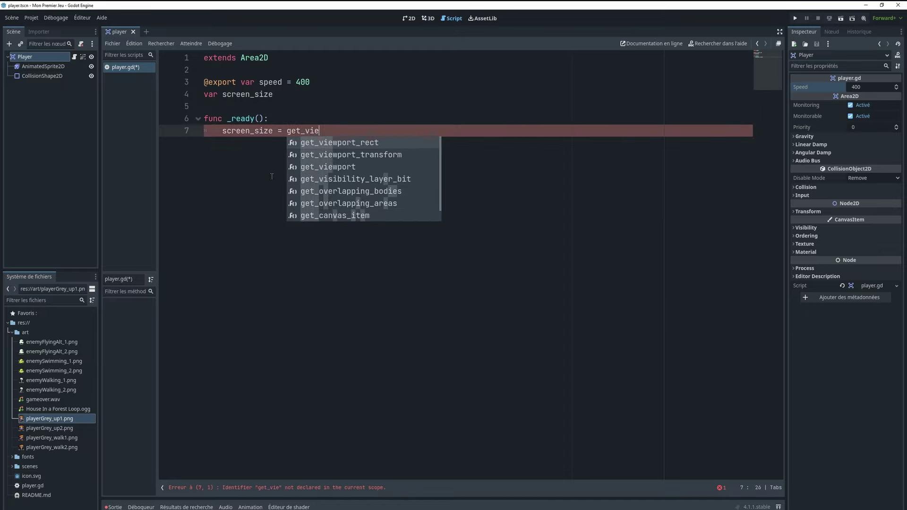
pyautogui.press('Return')
pyautogui.write('.s')
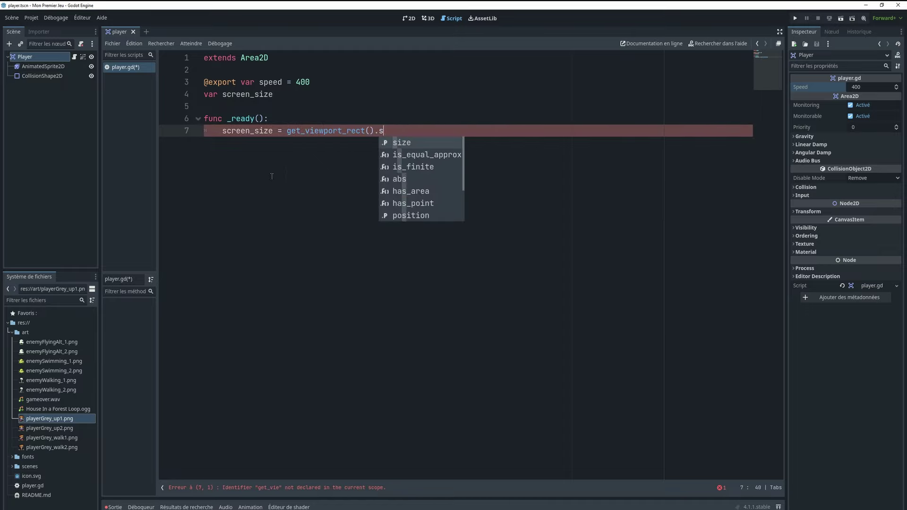
pyautogui.press('Return')
pyautogui.hotkey('ctrl', 's')
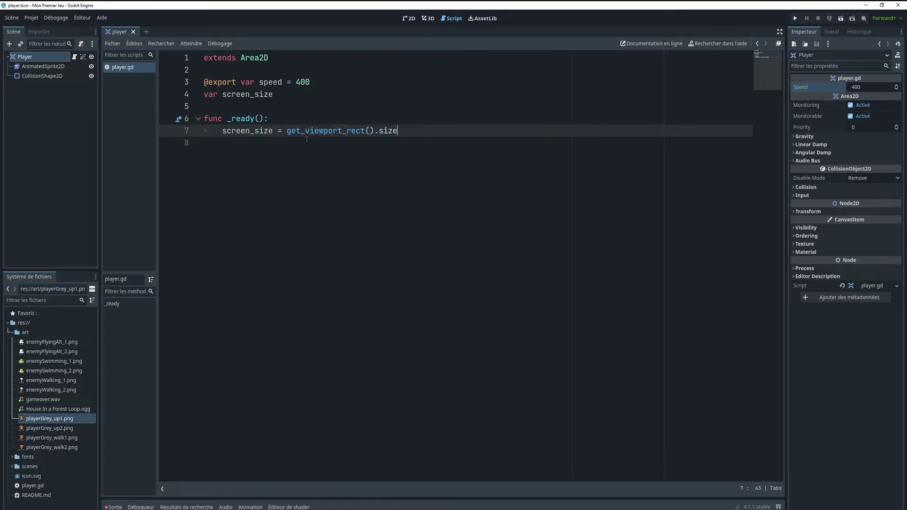
pyautogui.moveTo(286, 132); pyautogui.dragTo(377, 132)
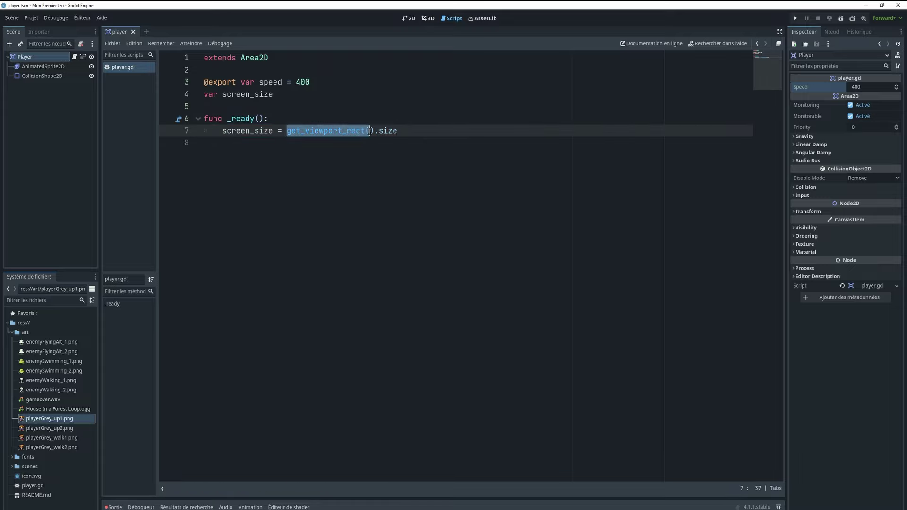
pyautogui.click(409, 128)
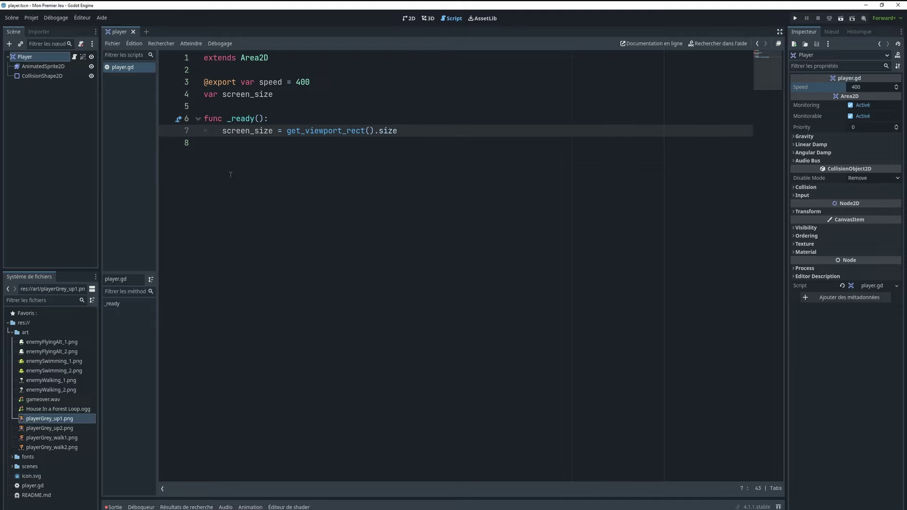
pyautogui.doubleClick(271, 82)
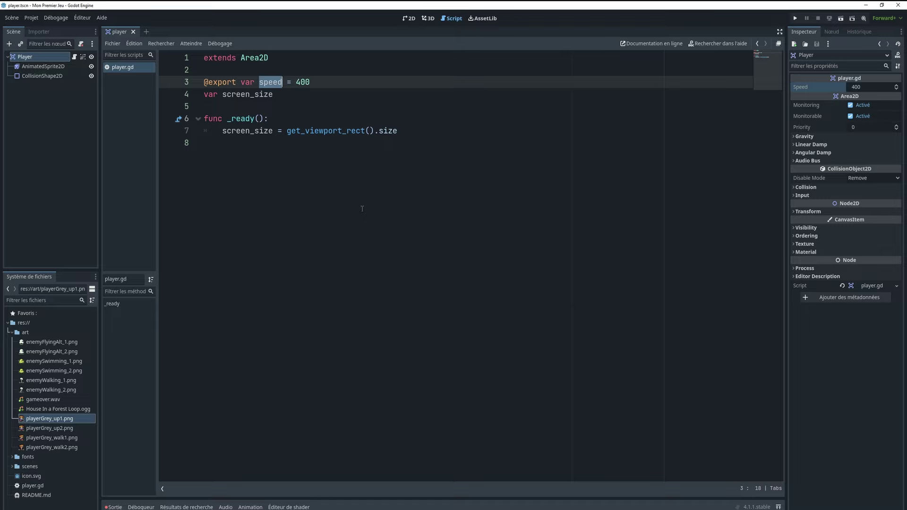
# Create a move_right action in the Project Settings Input Map.
pyautogui.click(32, 19)
pyautogui.click(38, 29)
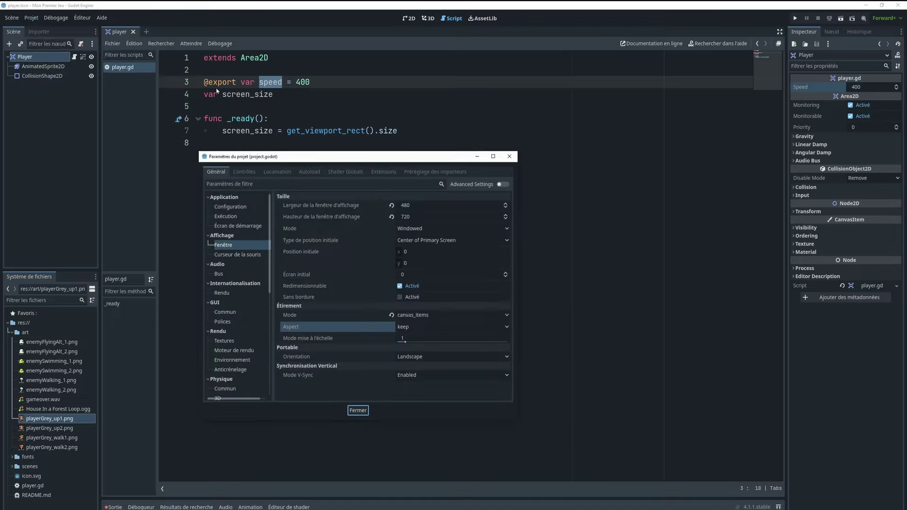
pyautogui.moveTo(338, 159); pyautogui.dragTo(466, 177)
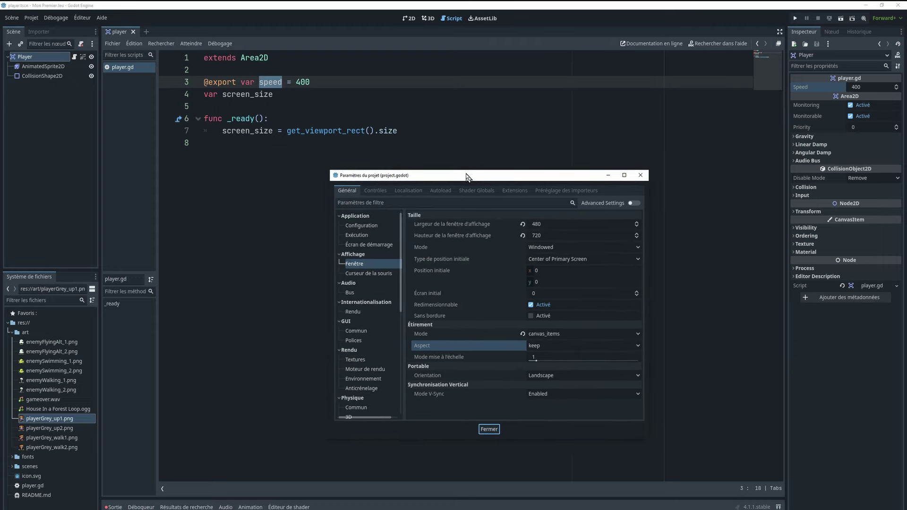
pyautogui.click(373, 192)
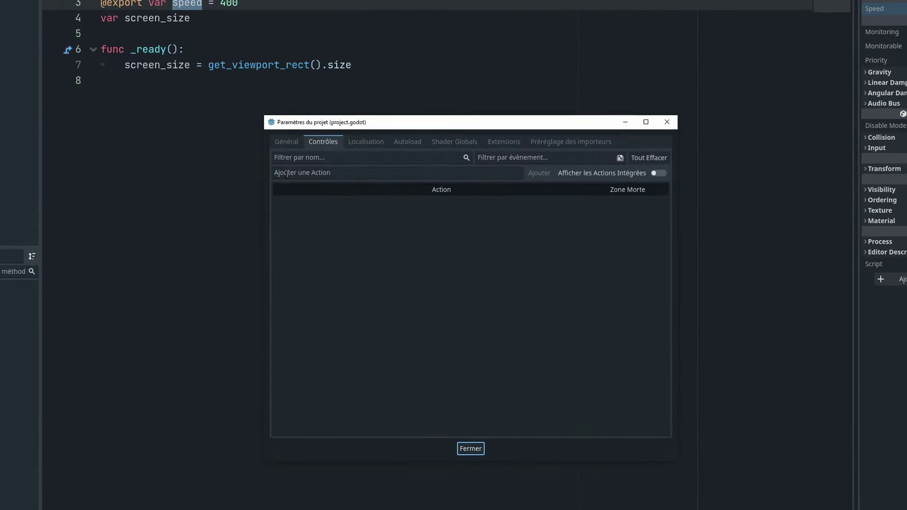
pyautogui.click(360, 216)
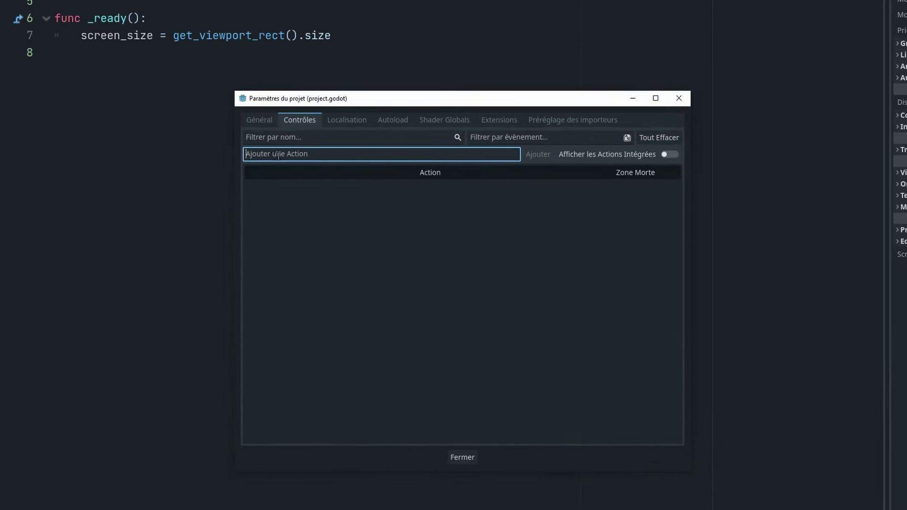
pyautogui.write('move_')
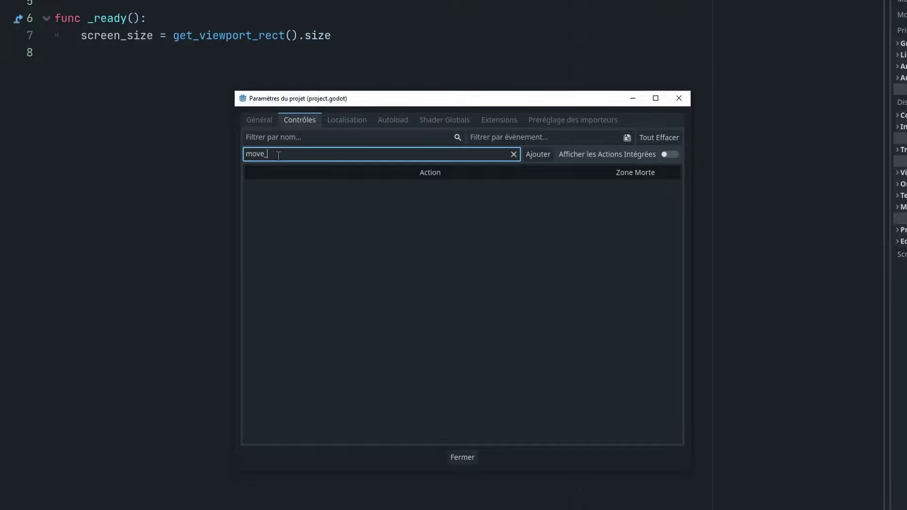
pyautogui.write('right')
pyautogui.click(536, 155)
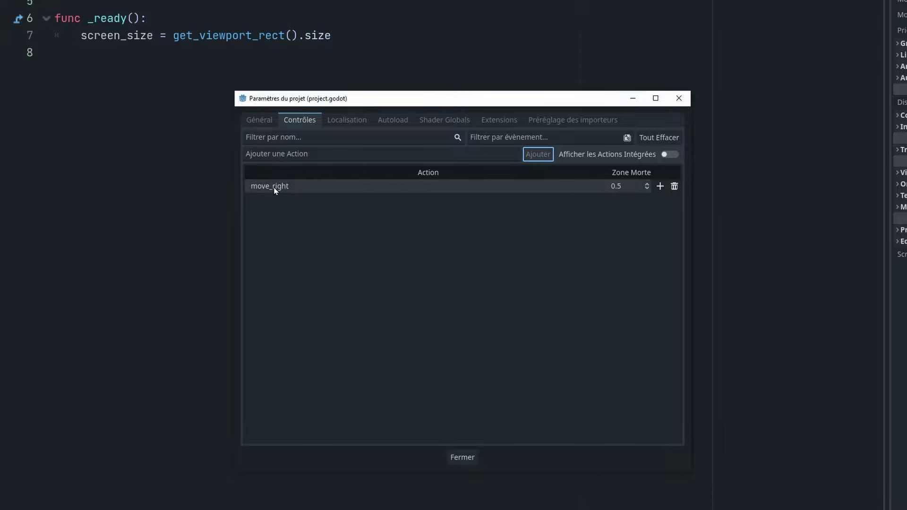
# Bind the Right arrow key to move_right and confirm.
pyautogui.click(661, 186)
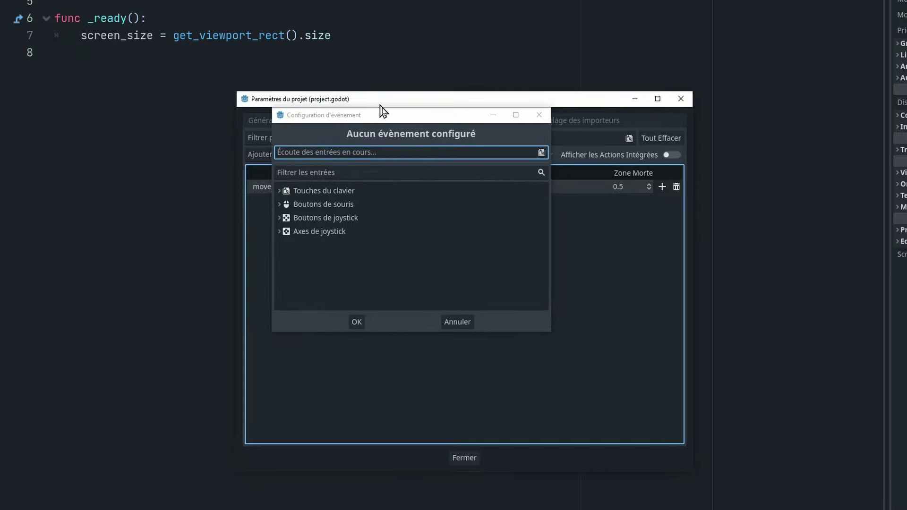
pyautogui.moveTo(381, 109); pyautogui.dragTo(433, 204)
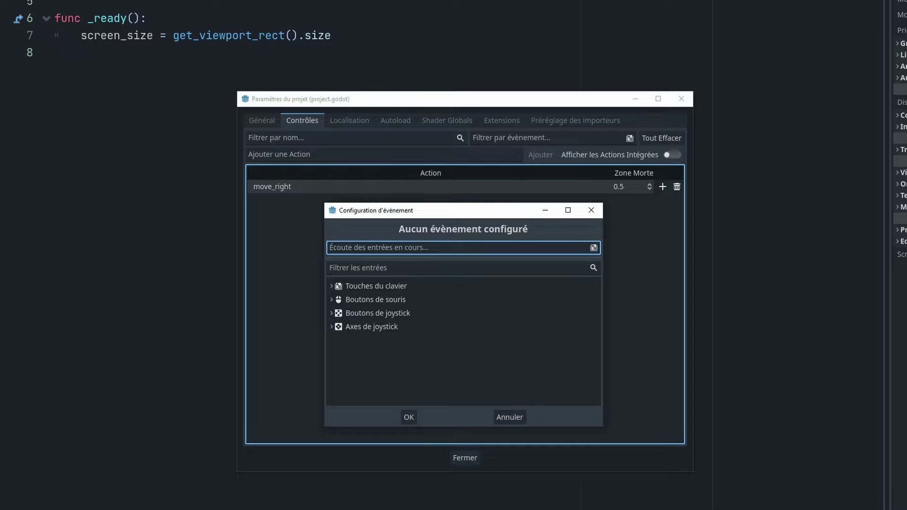
pyautogui.press('Right')
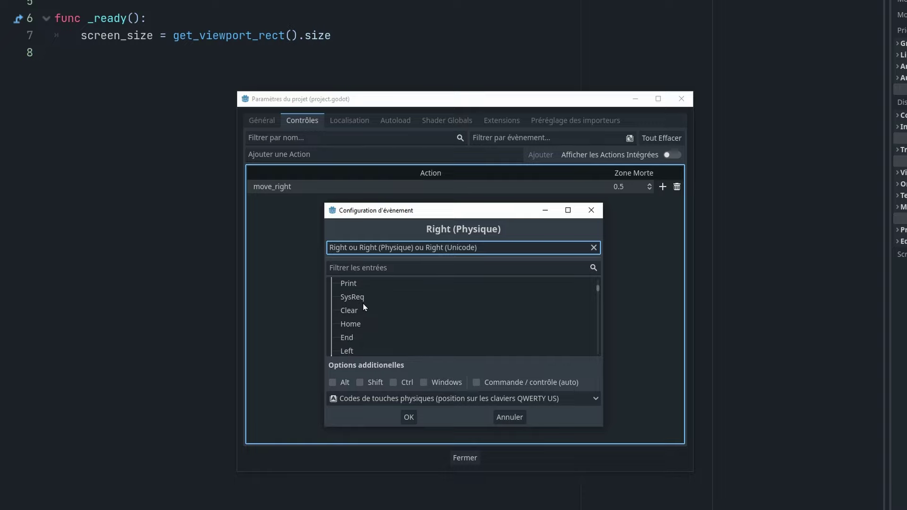
pyautogui.scroll(2, 363, 303)
pyautogui.scroll(2, 363, 293)
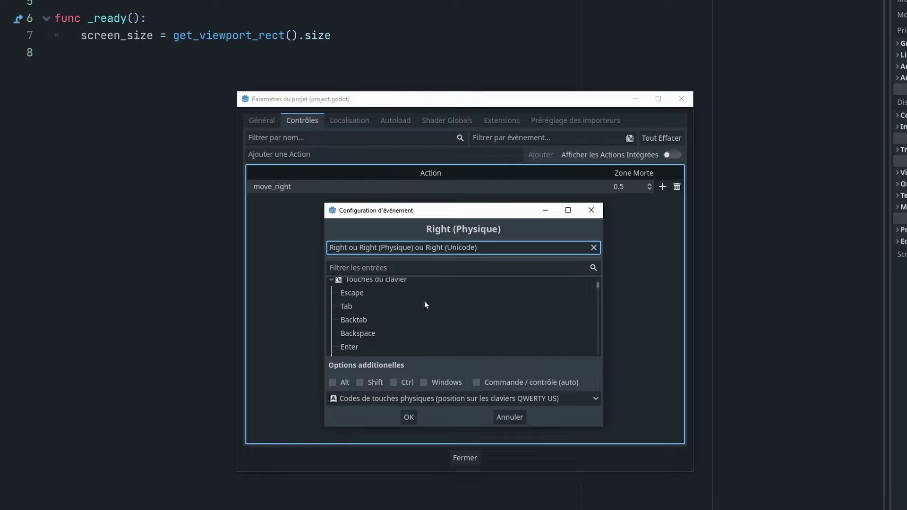
pyautogui.scroll(1, 377, 307)
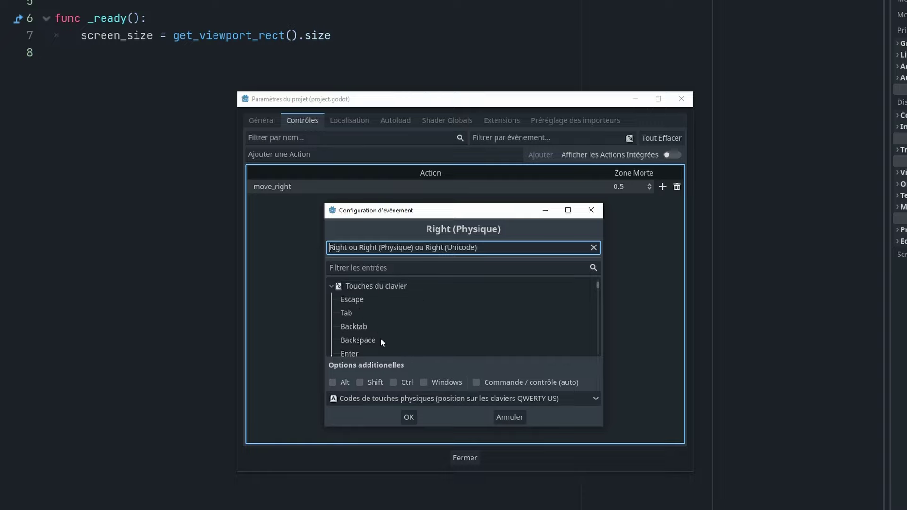
pyautogui.click(407, 421)
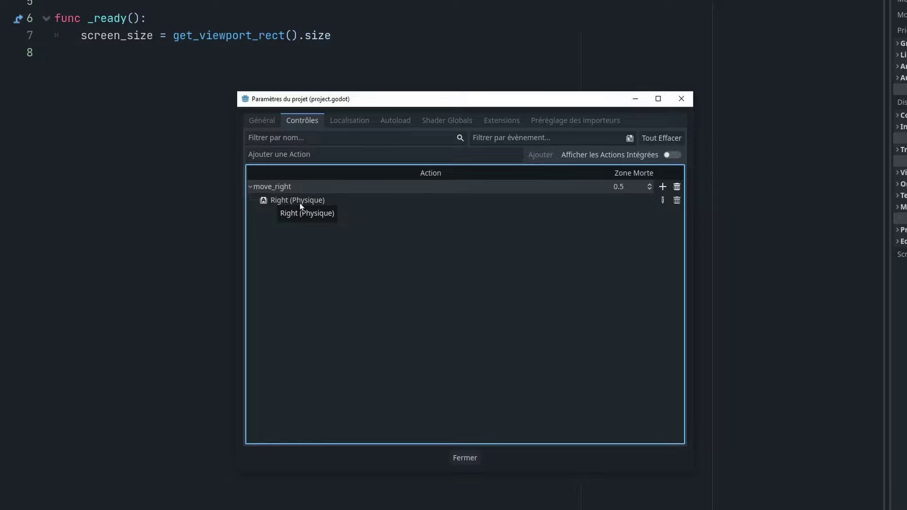
# Add a move_left action bound to the Left arrow key.
pyautogui.click(312, 155)
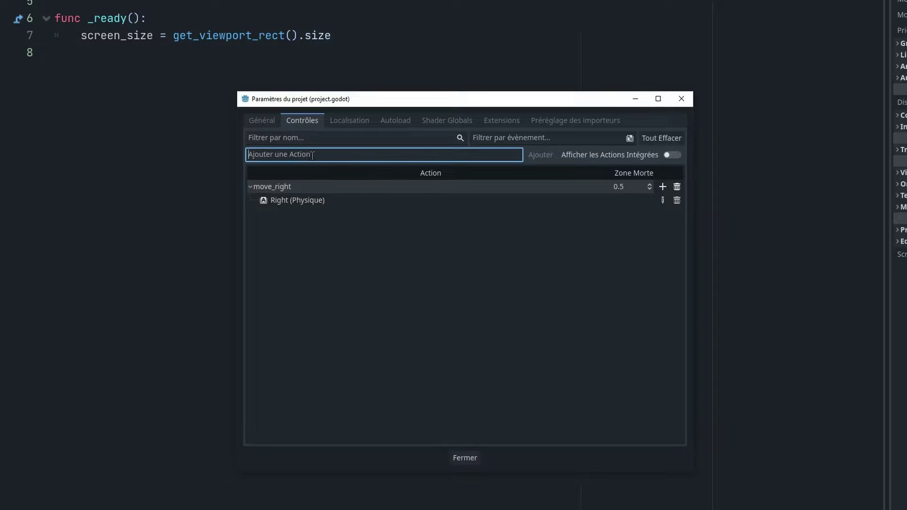
pyautogui.write('move')
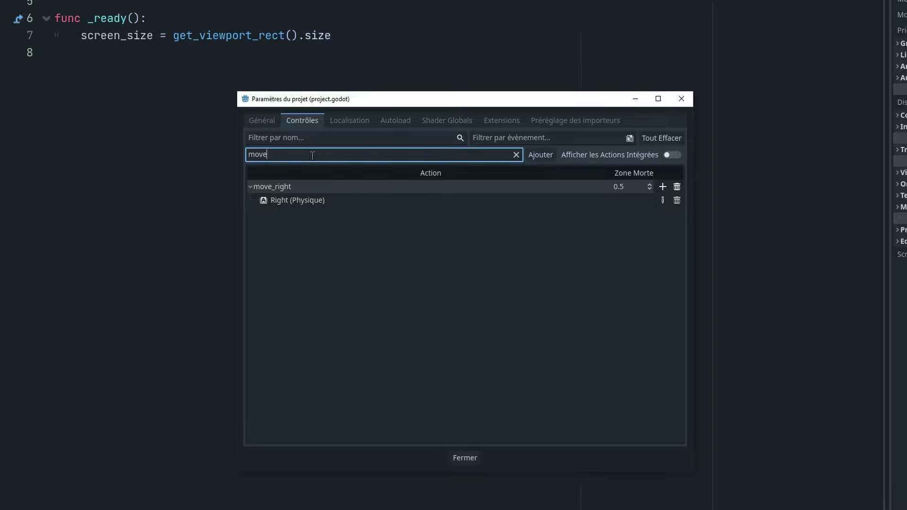
pyautogui.write('_left')
pyautogui.click(541, 159)
pyautogui.click(663, 215)
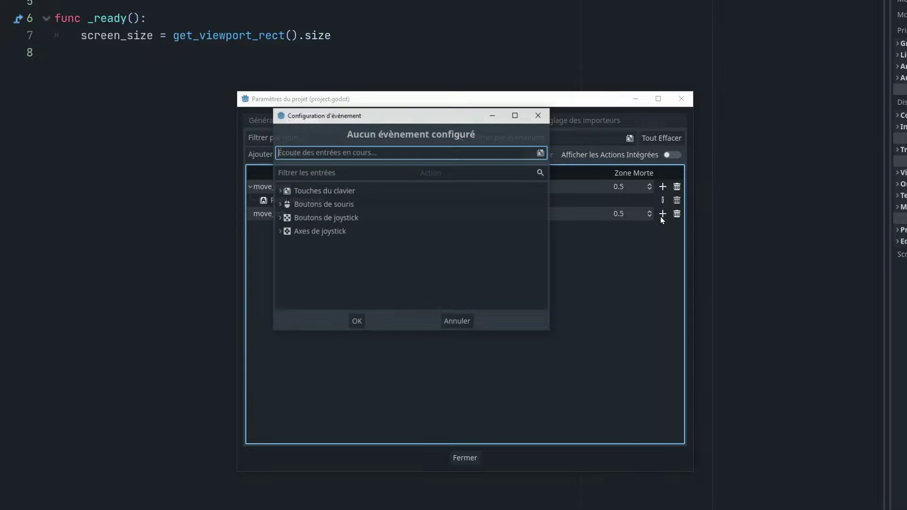
pyautogui.press('Left')
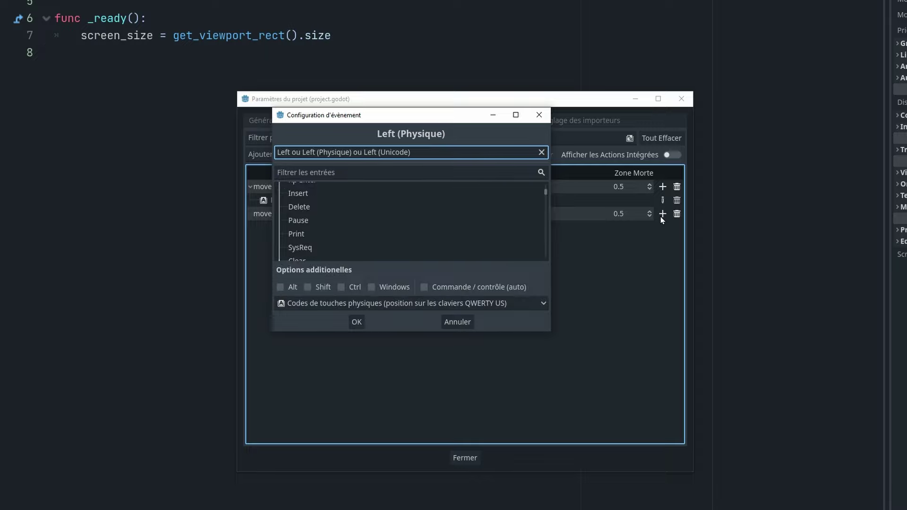
pyautogui.click(358, 319)
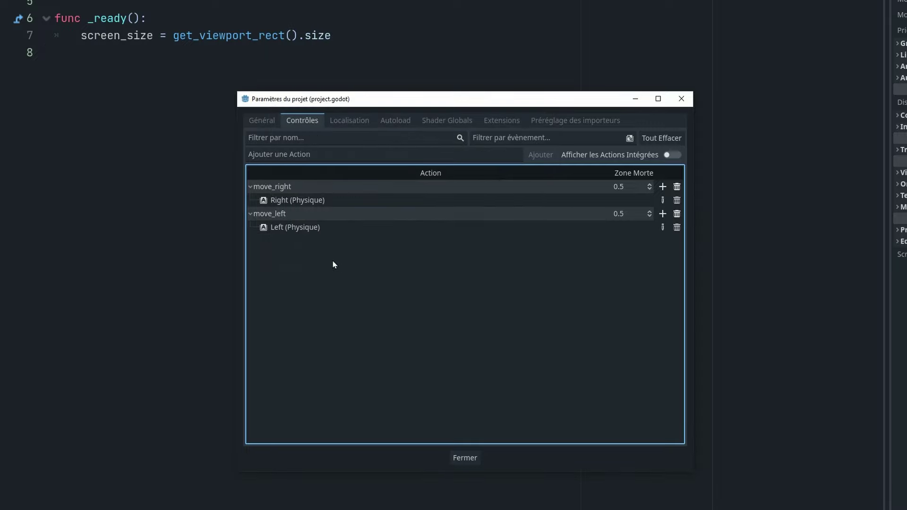
# Add a move_up action bound to the Up arrow key.
pyautogui.click(302, 156)
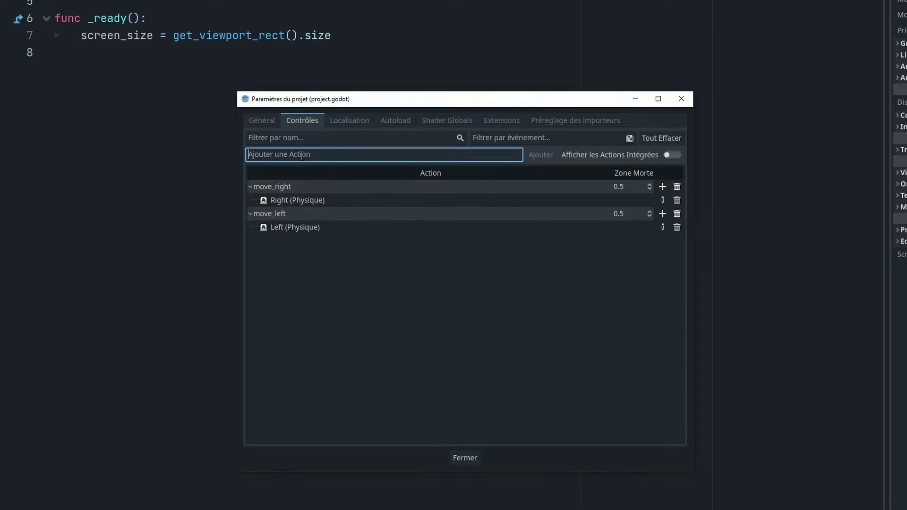
pyautogui.write('move_up')
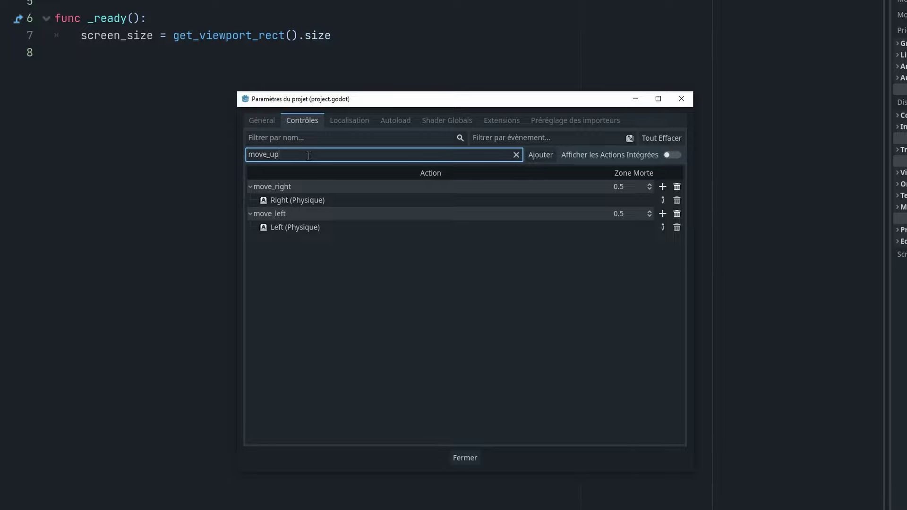
pyautogui.click(540, 155)
pyautogui.click(662, 241)
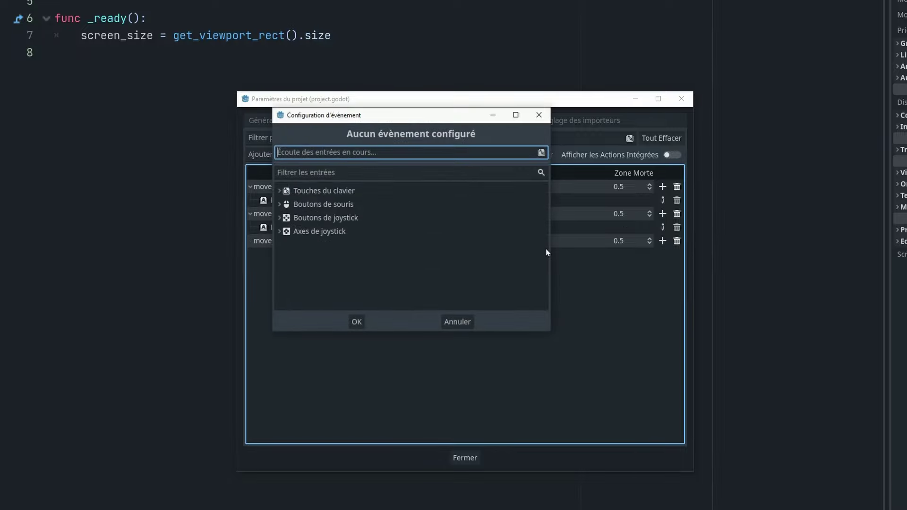
pyautogui.press('Up')
pyautogui.click(357, 320)
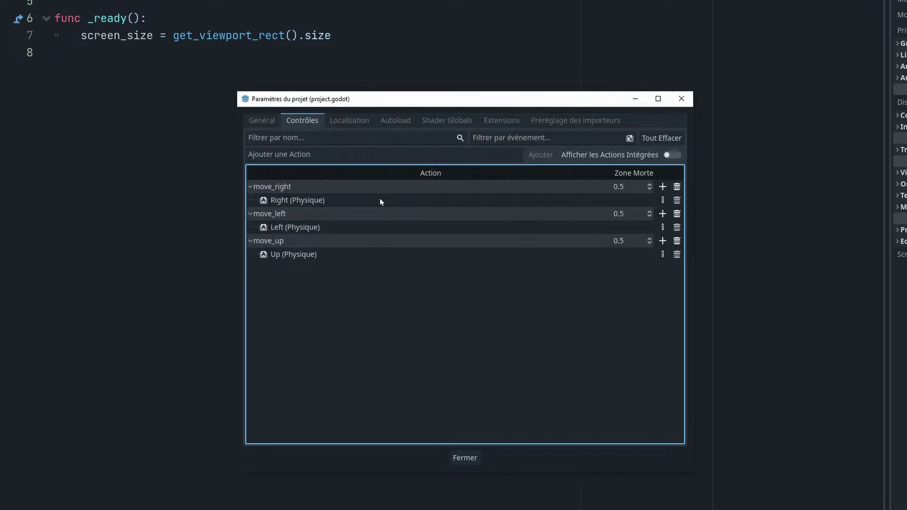
# Add a move_down action bound to the Down arrow key and close Project Settings.
pyautogui.write('move_')
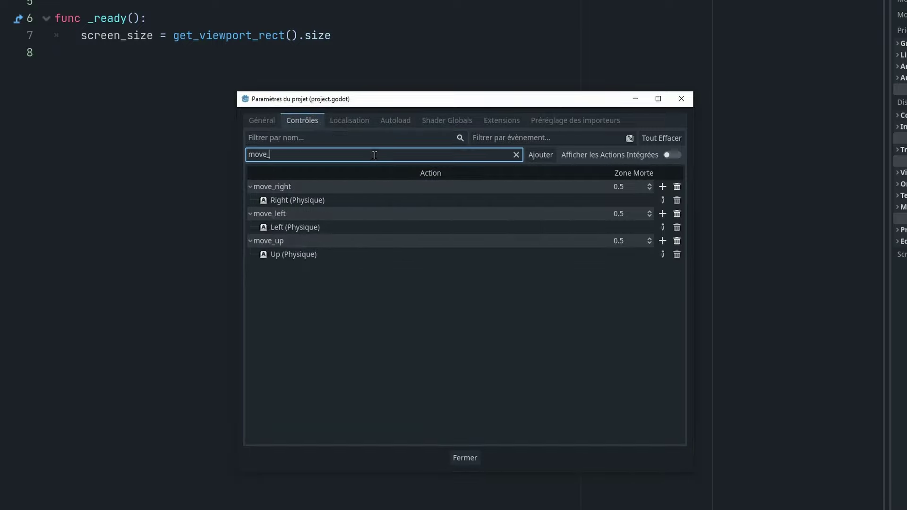
pyautogui.write('down')
pyautogui.click(541, 155)
pyautogui.click(662, 268)
pyautogui.press('Down')
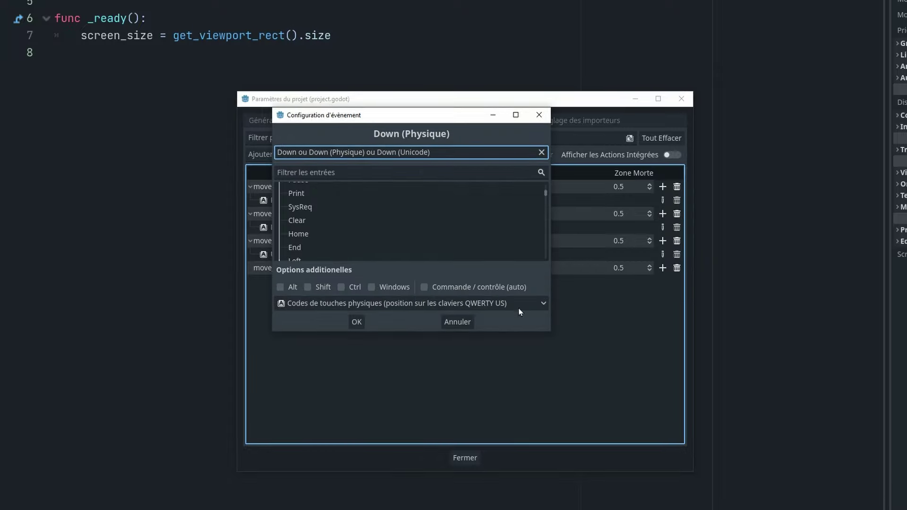
pyautogui.click(359, 326)
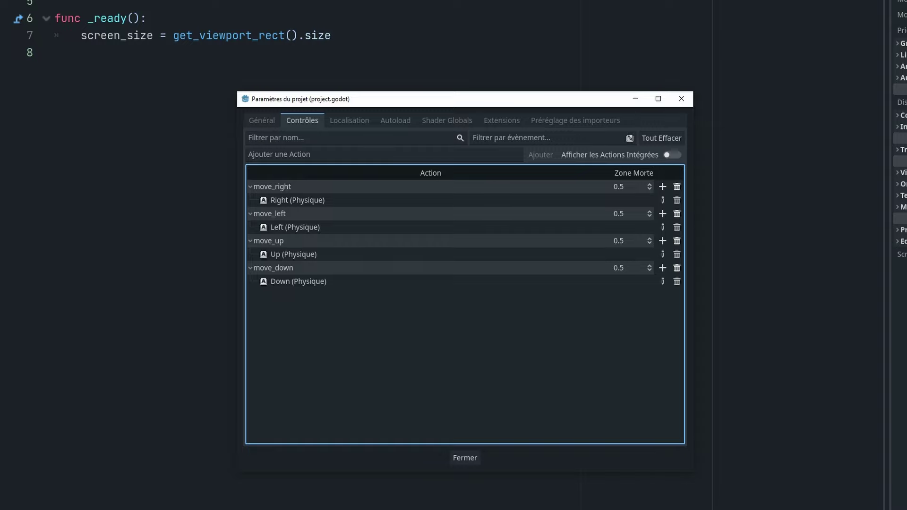
pyautogui.click(476, 467)
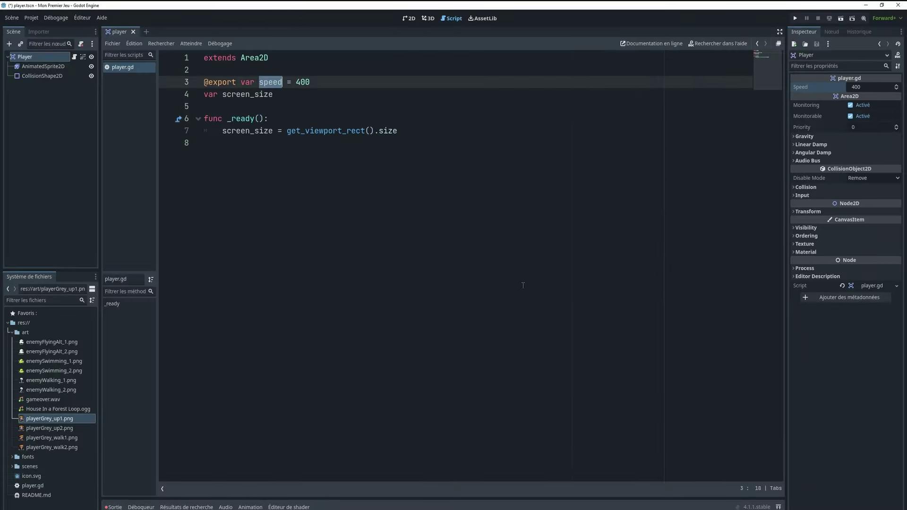
# Add a 'func _process(delta):' function below _ready.
pyautogui.click(283, 163)
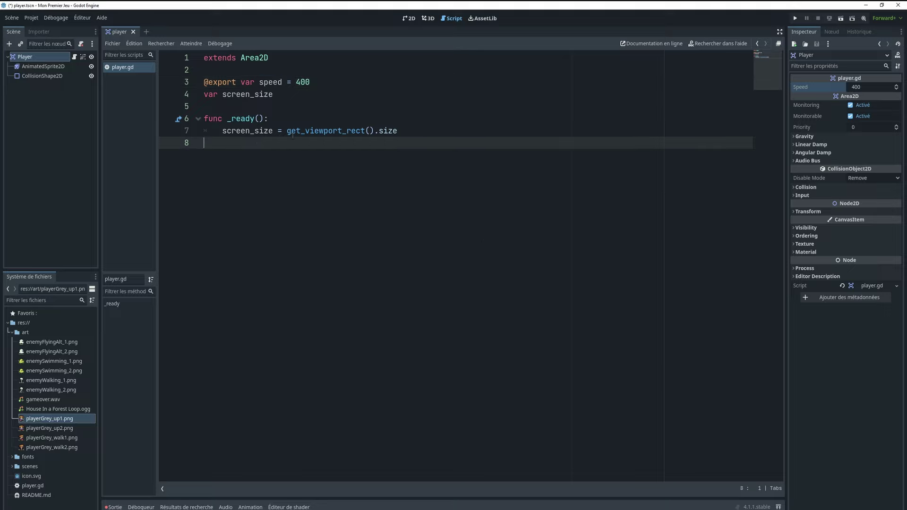
pyautogui.press('Return')
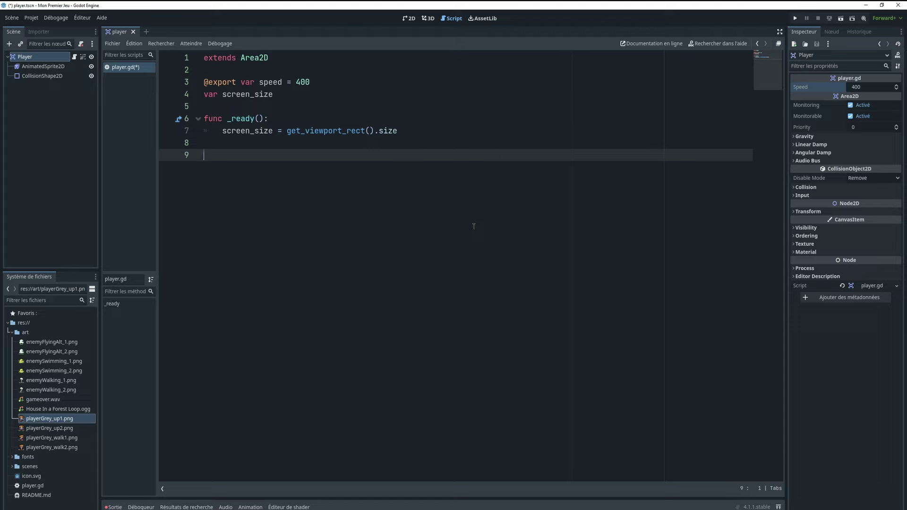
pyautogui.write('func ')
pyautogui.write('_proc')
pyautogui.press('Return')
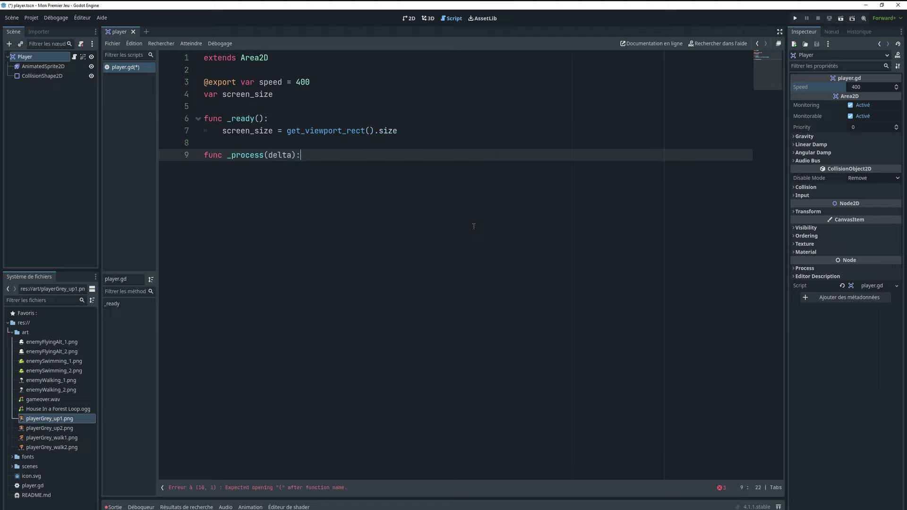
pyautogui.press('Return')
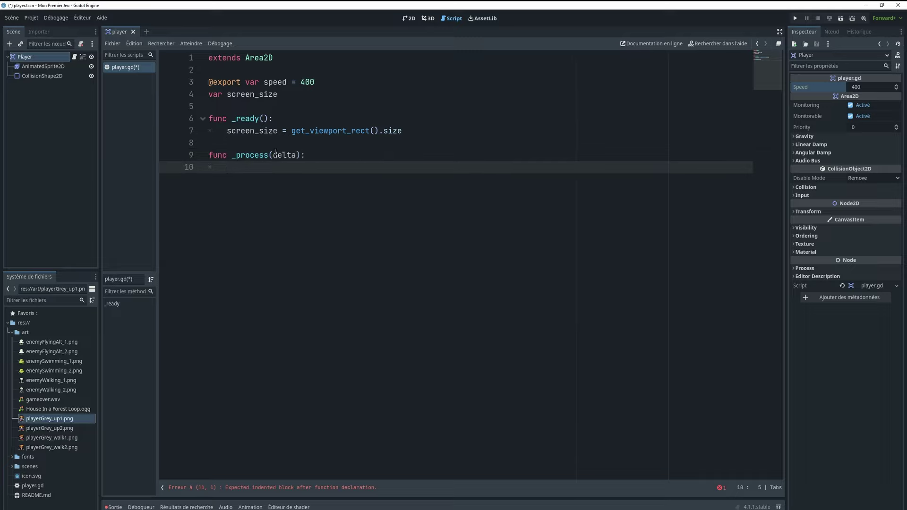
pyautogui.moveTo(274, 155); pyautogui.dragTo(297, 155)
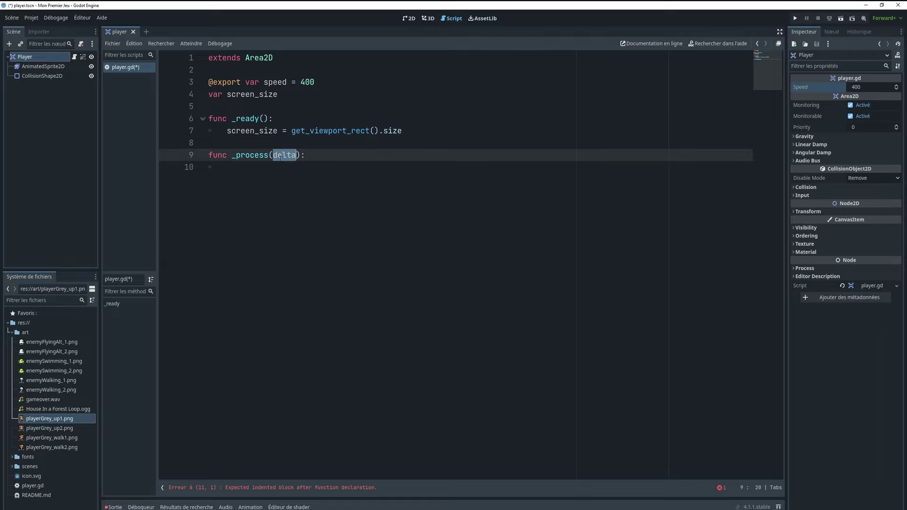
pyautogui.click(301, 171)
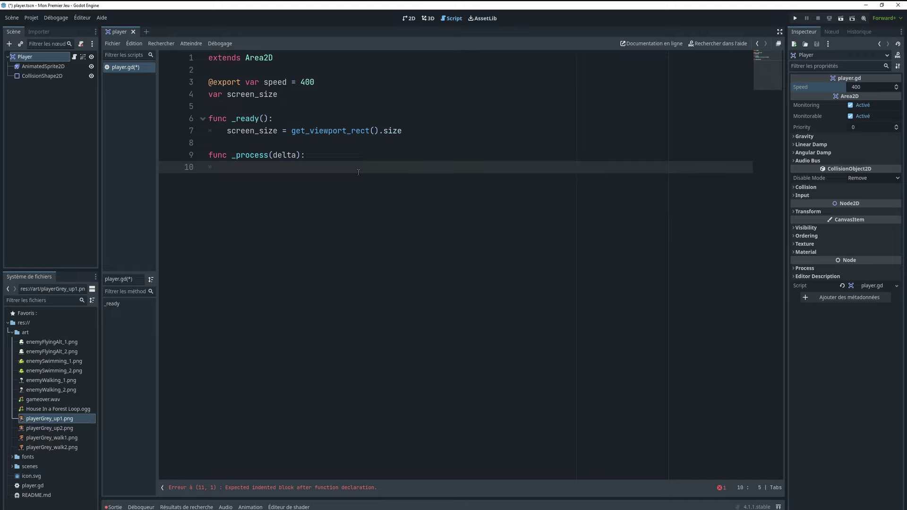
# Start _process with 'var velocity = Vector2.ZERO'.
pyautogui.write('var ')
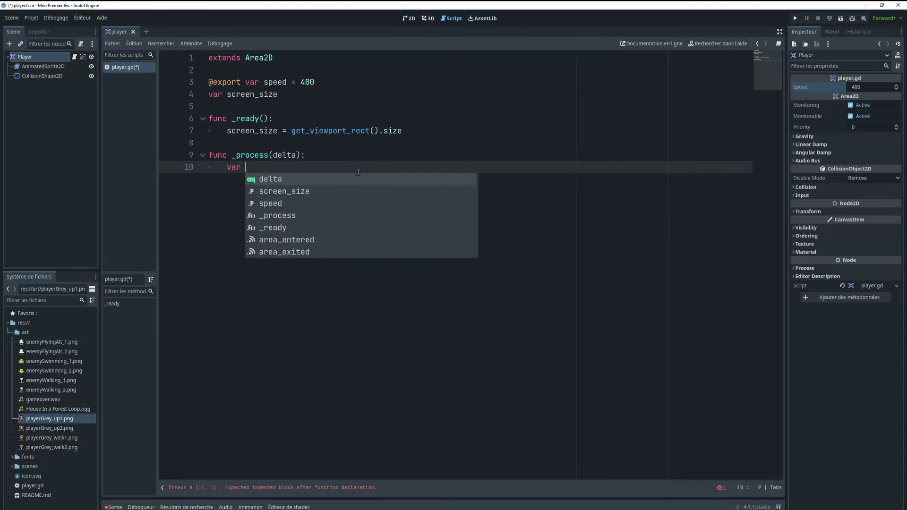
pyautogui.write('velo')
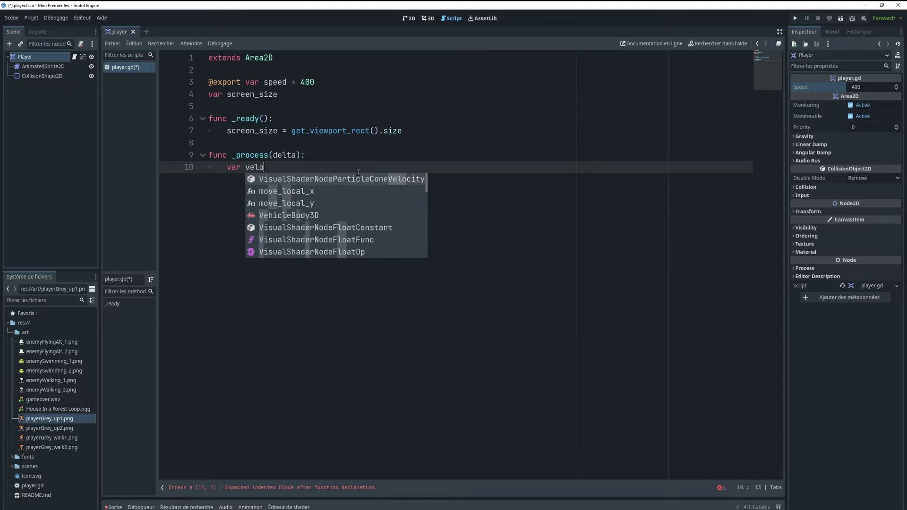
pyautogui.write('city')
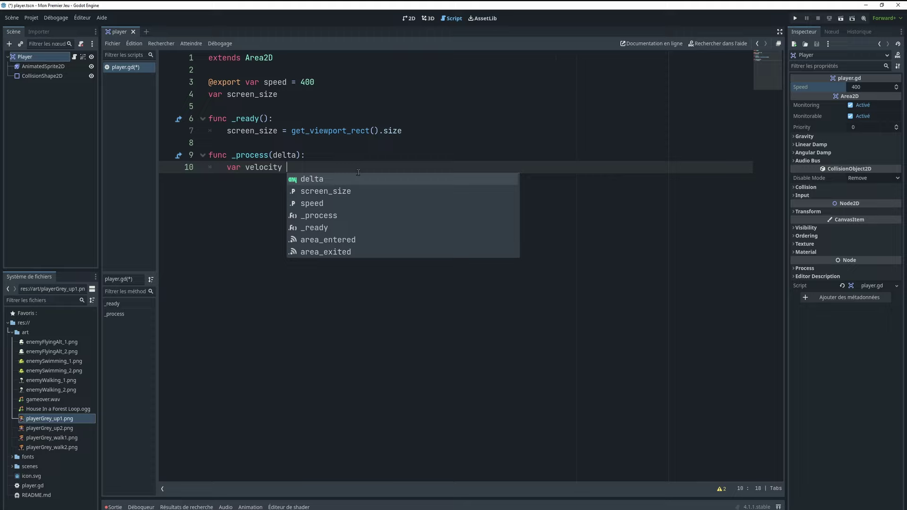
pyautogui.write('= ')
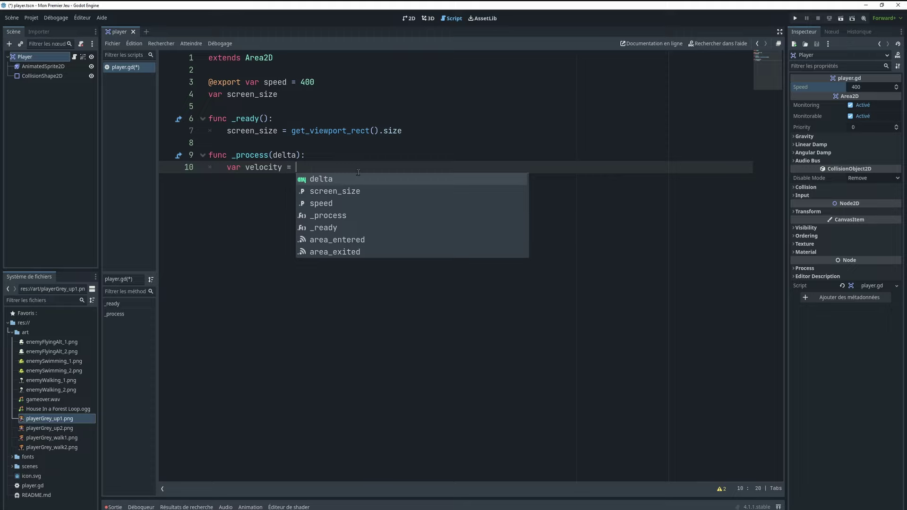
pyautogui.write('Vec')
pyautogui.press('Return')
pyautogui.write('.')
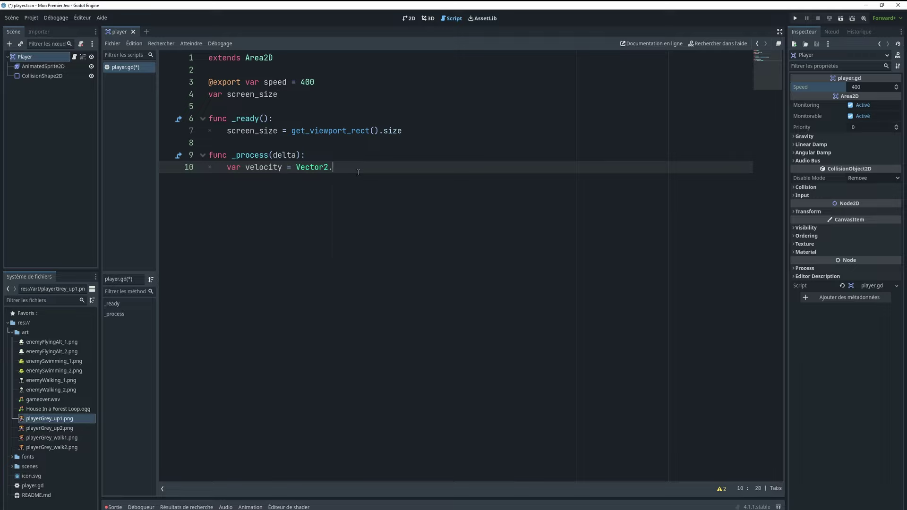
pyautogui.write('ZE')
pyautogui.press('Return')
pyautogui.press('Return')
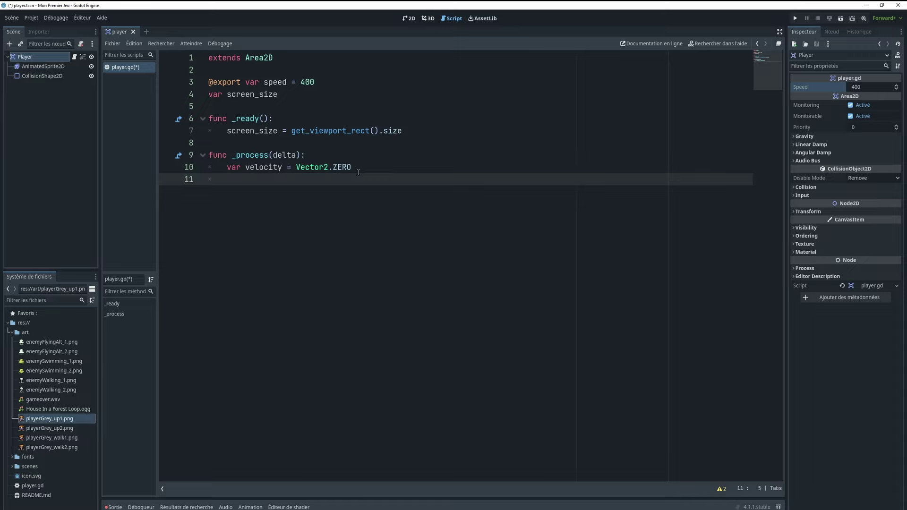
# Add the condition 'if Input.is_action_pressed("move_right"):' in _process.
pyautogui.write('if In')
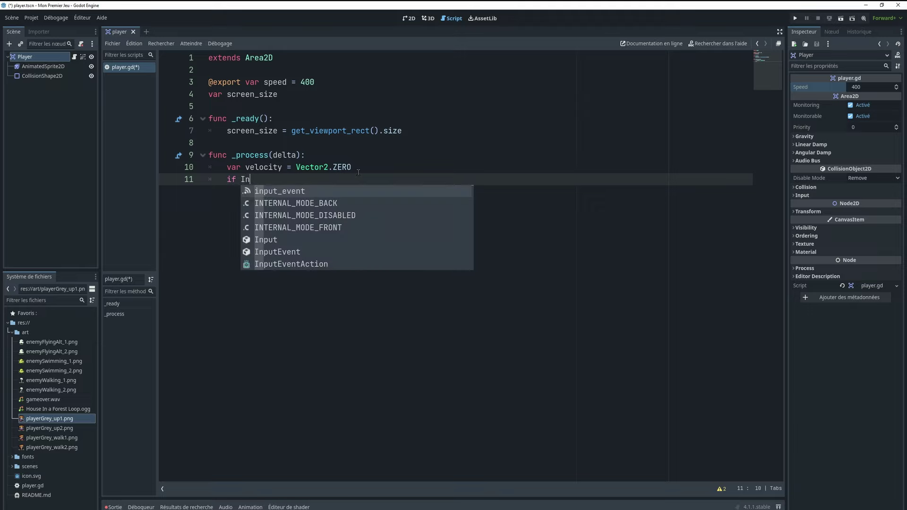
pyautogui.write('put')
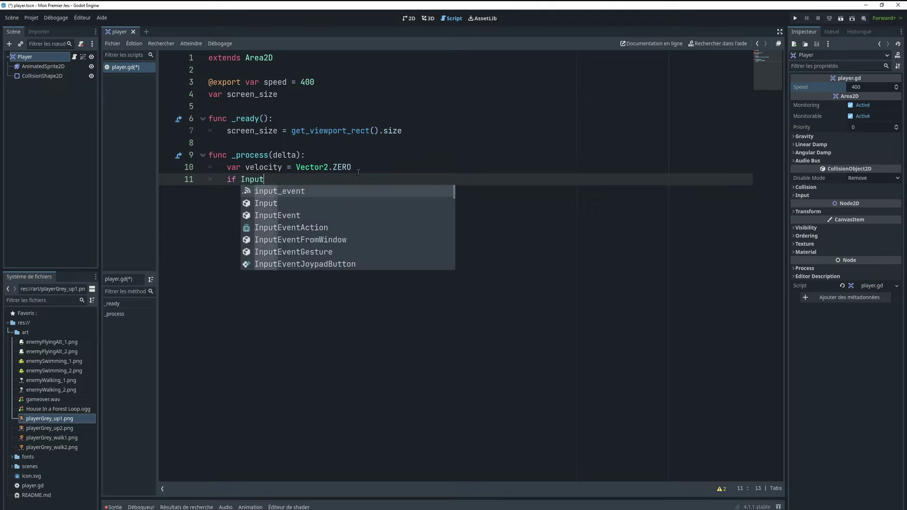
pyautogui.write('.is_a')
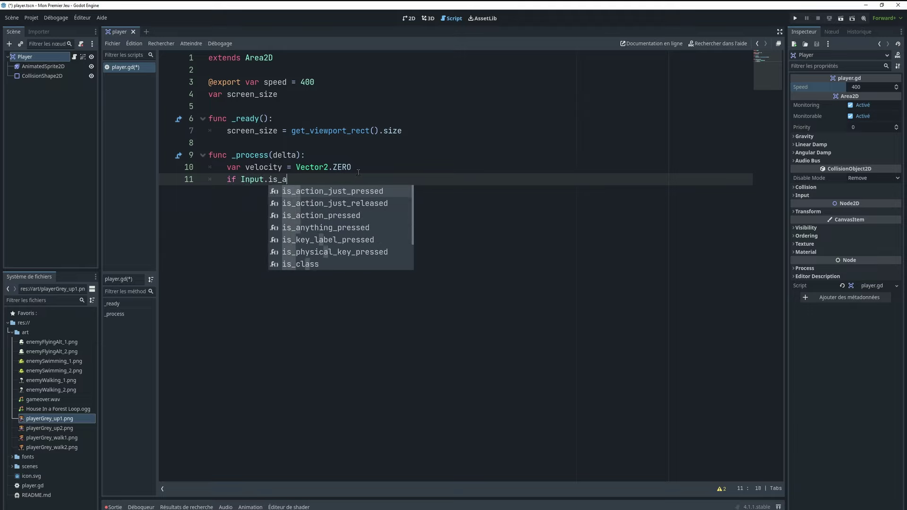
pyautogui.write('c')
pyautogui.press('Down')
pyautogui.press('Down')
pyautogui.press('Return')
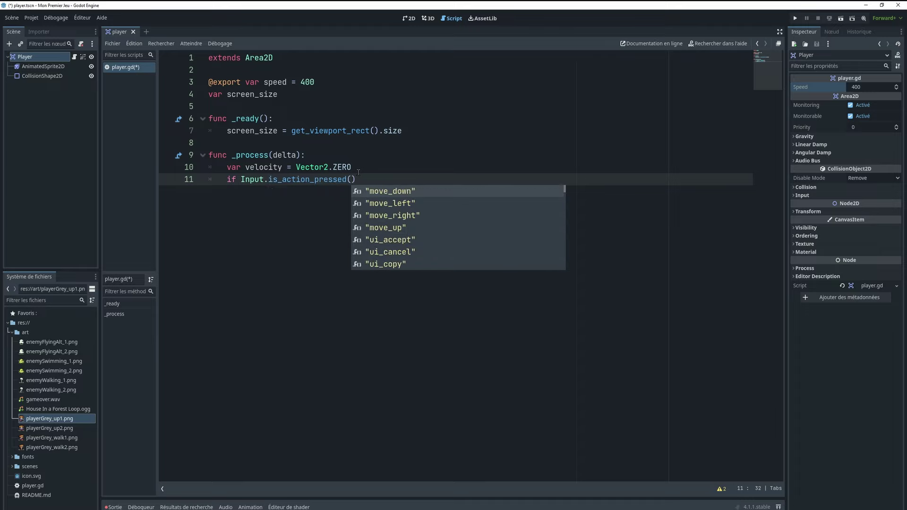
pyautogui.press('Down')
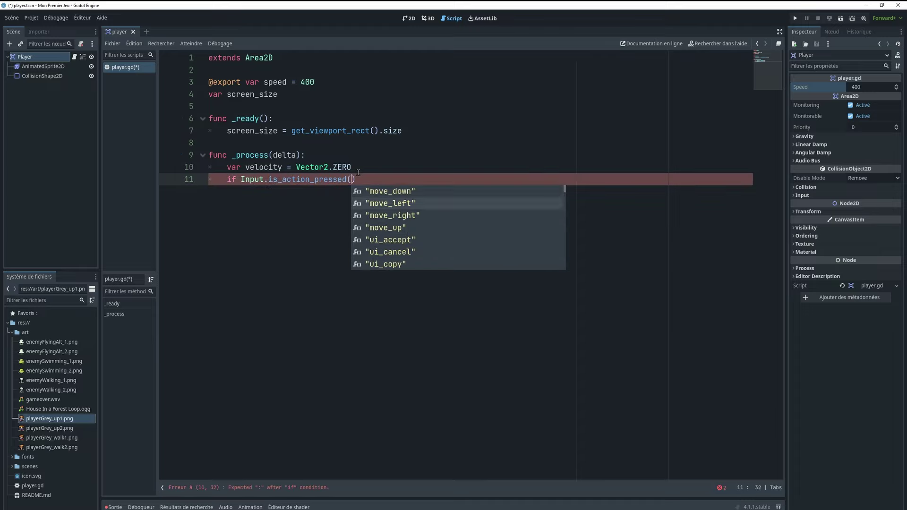
pyautogui.press('Down')
pyautogui.press('Down')
pyautogui.press('Up')
pyautogui.press('Up')
pyautogui.press('Up')
pyautogui.press('Down')
pyautogui.press('Down')
pyautogui.press('Down')
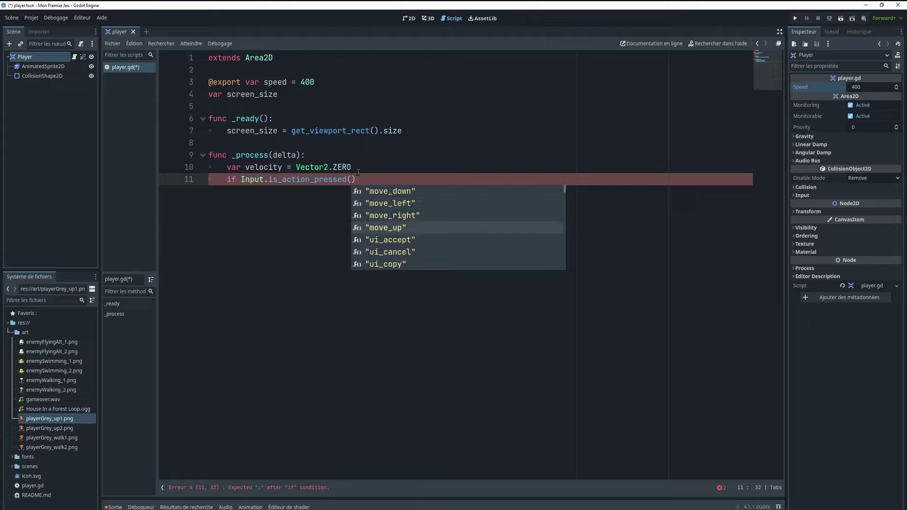
pyautogui.press('Up')
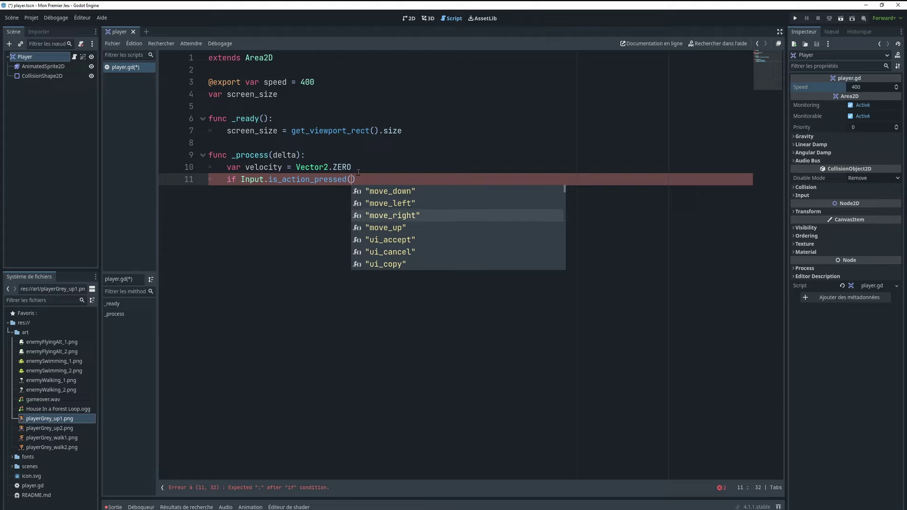
pyautogui.press('Return')
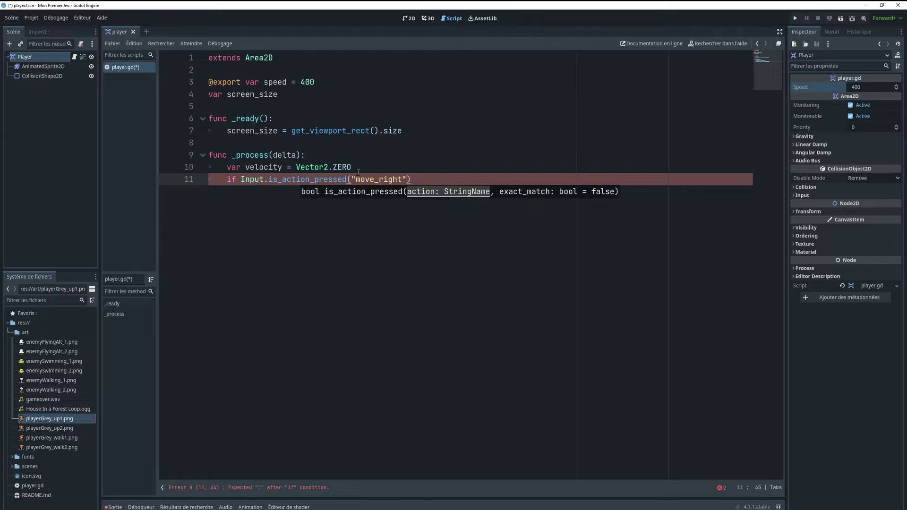
pyautogui.write(':')
pyautogui.press('Return')
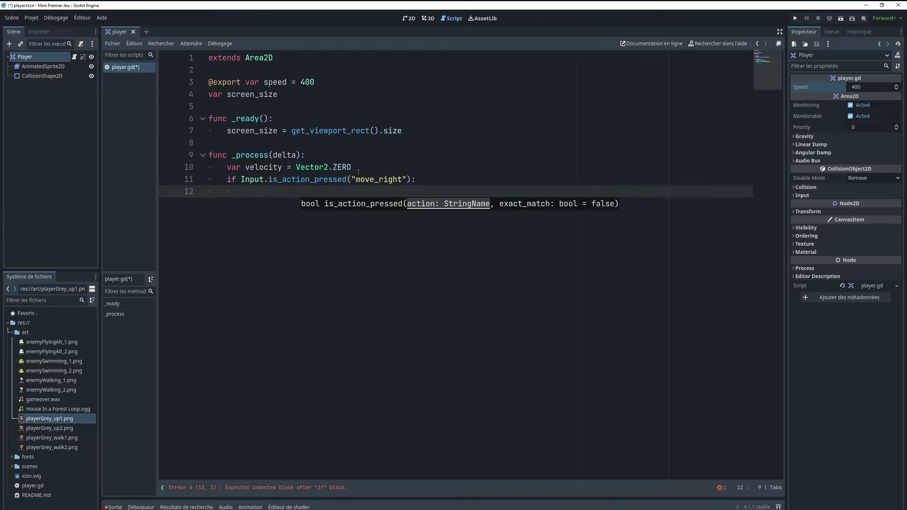
# Make the move_right check's body 'velocity.x += 1'.
pyautogui.write('velo')
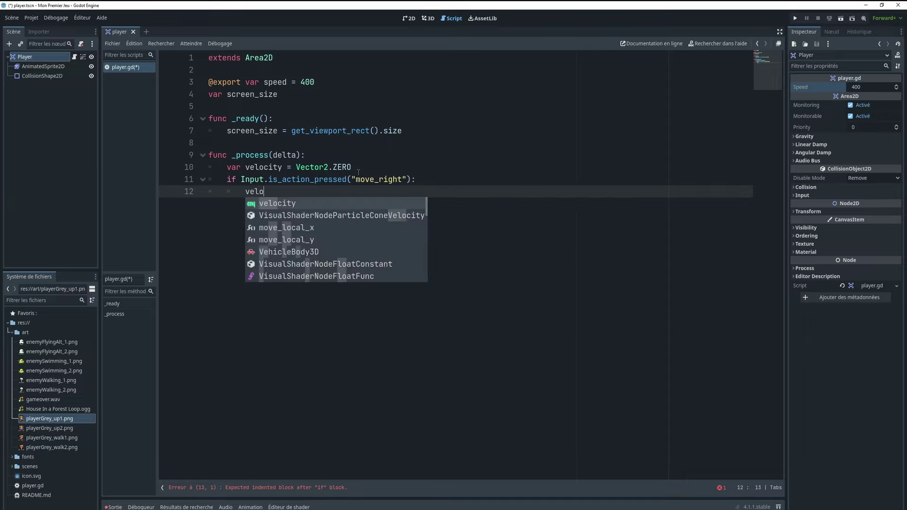
pyautogui.press('Return')
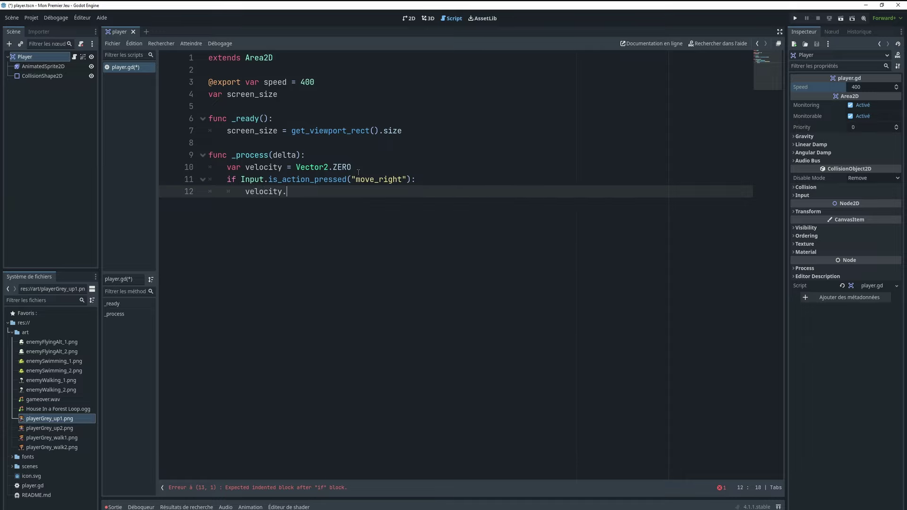
pyautogui.write('x')
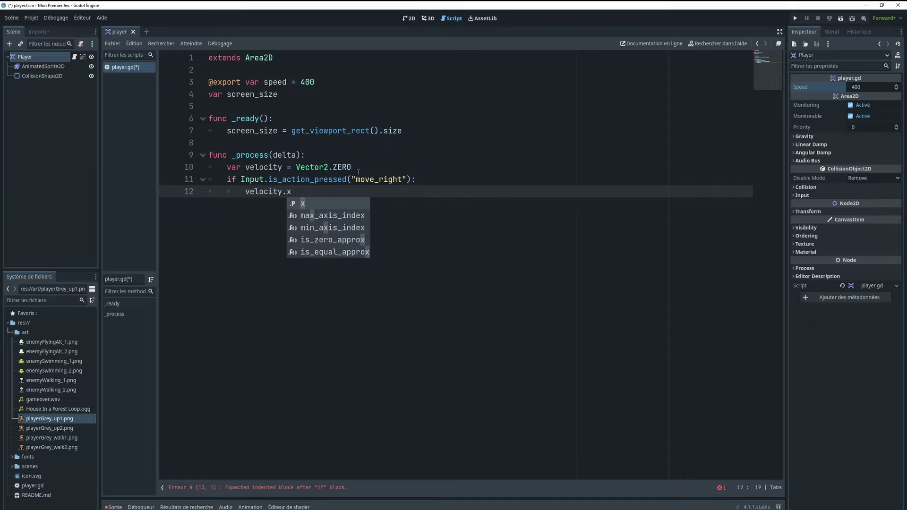
pyautogui.write(' += ')
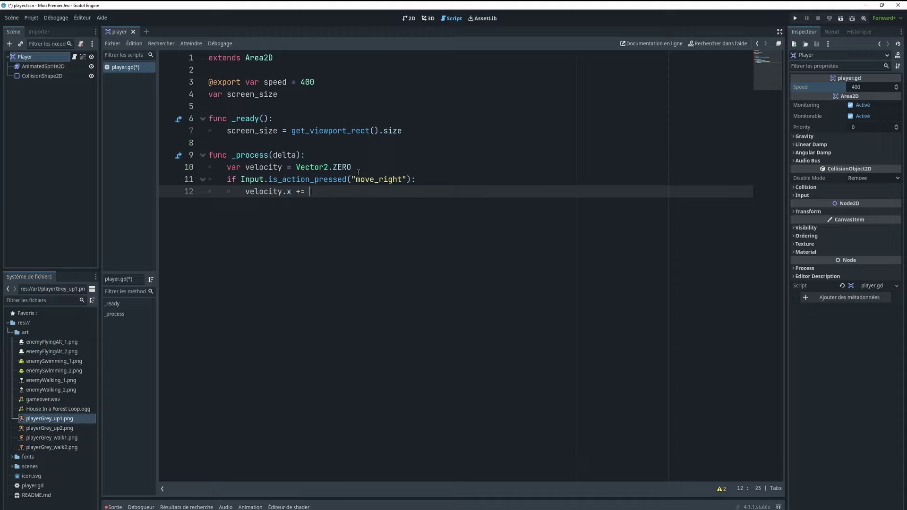
pyautogui.write('1')
pyautogui.moveTo(315, 191); pyautogui.dragTo(227, 181)
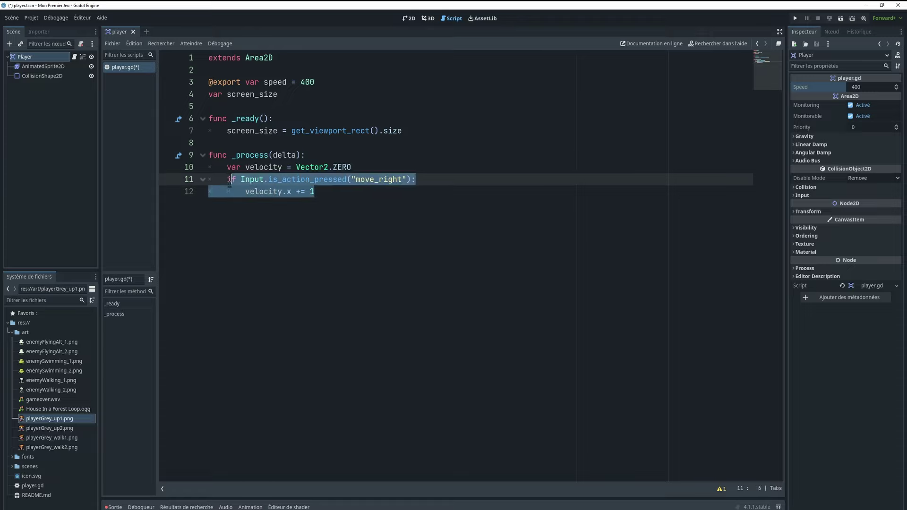
# Paste three copies of the move_right check below it, giving four identical if-blocks.
pyautogui.click(326, 191)
pyautogui.press('Return')
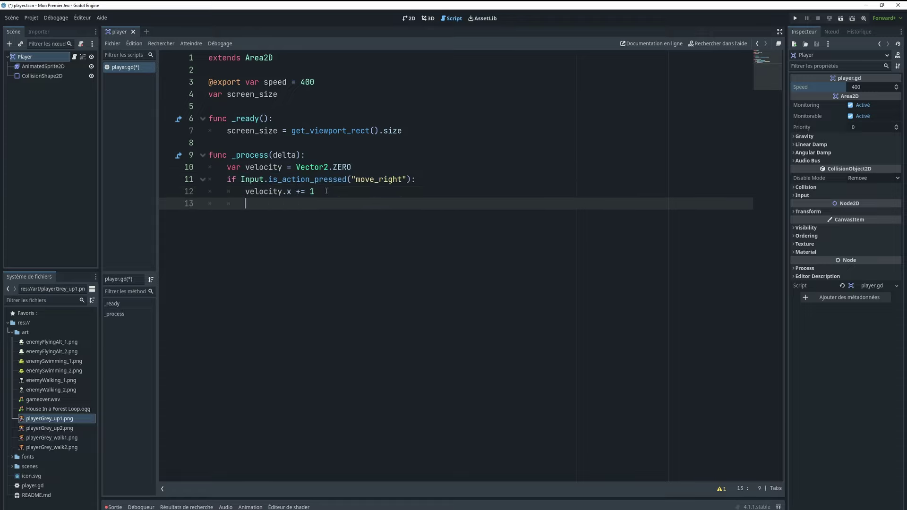
pyautogui.write('if Input.is_action_pressed("move_right"): \t\tvelocity.x += 1')
pyautogui.press('Return')
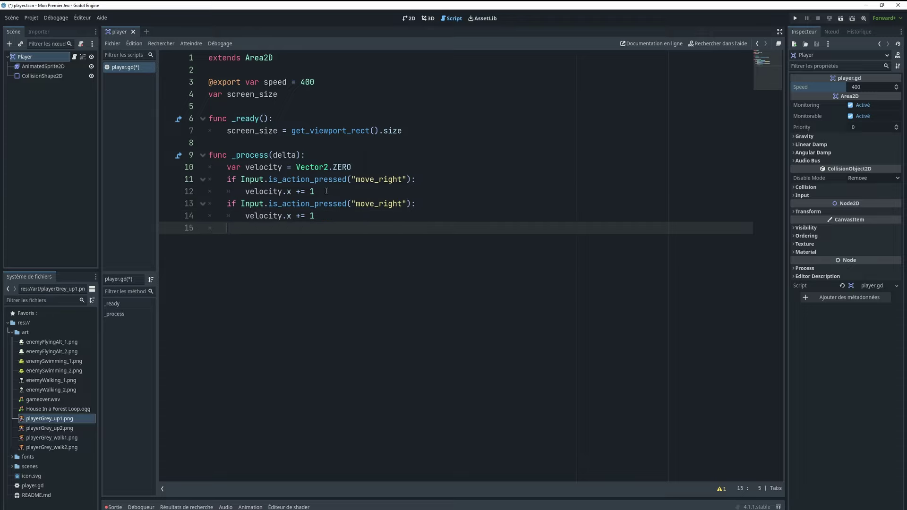
pyautogui.hotkey('ctrl', 'v')
pyautogui.press('Return')
pyautogui.hotkey('ctrl', 'v')
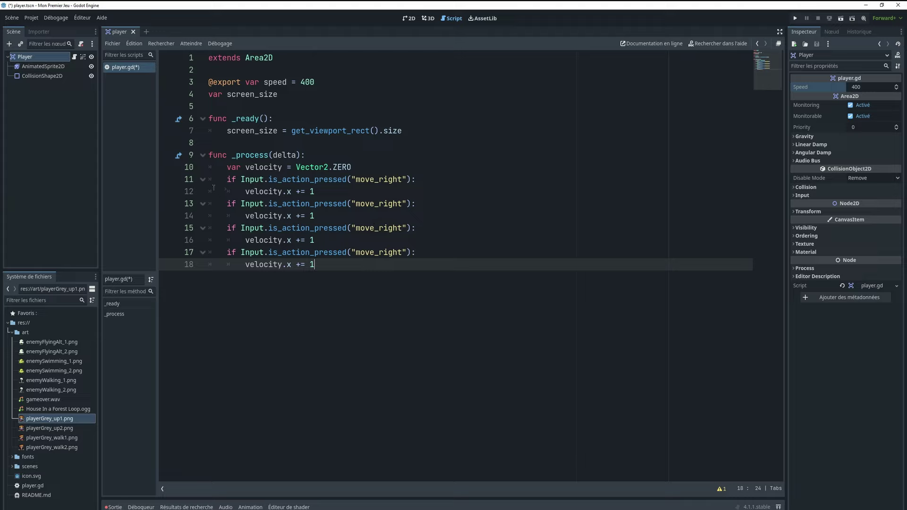
pyautogui.click(227, 179)
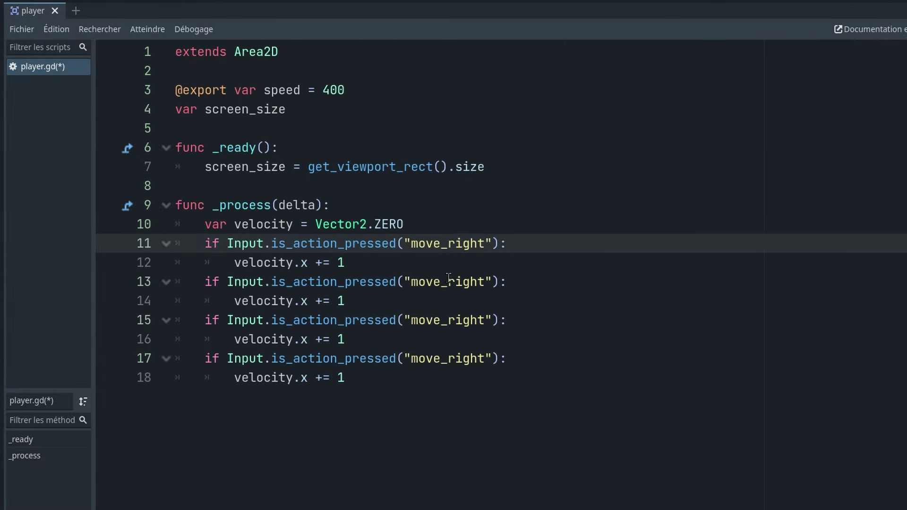
pyautogui.click(379, 204)
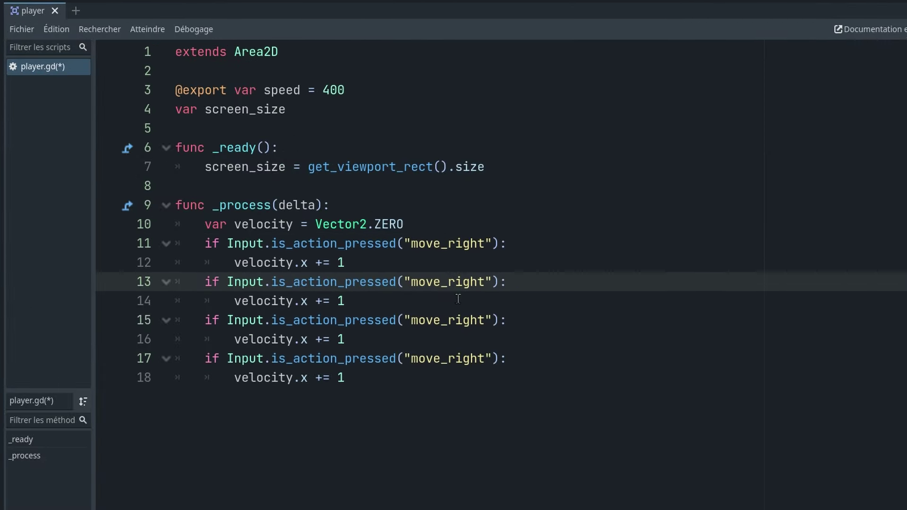
# Rename the second check's action to move_left and make line 14 subtract 1 from velocity.x.
pyautogui.write('lfet')
pyautogui.press('Delete')
pyautogui.press('Delete')
pyautogui.press('BackSpace')
pyautogui.press('BackSpace')
pyautogui.press('BackSpace')
pyautogui.write('eft')
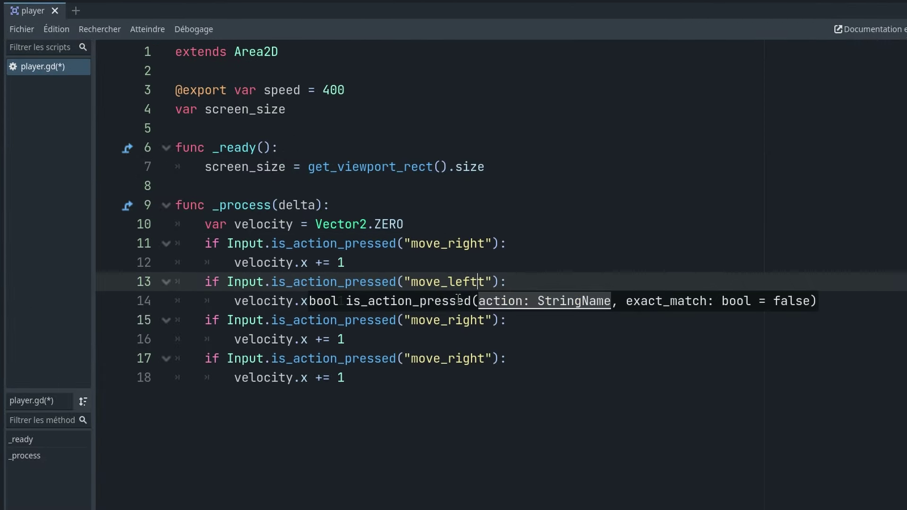
pyautogui.press('Delete')
pyautogui.press('Delete')
pyautogui.press('Delete')
pyautogui.click(429, 224)
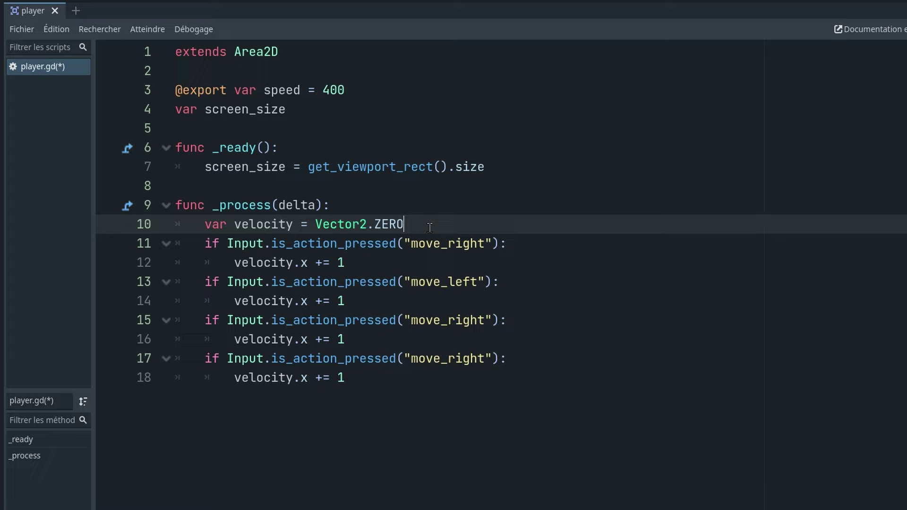
pyautogui.click(321, 301)
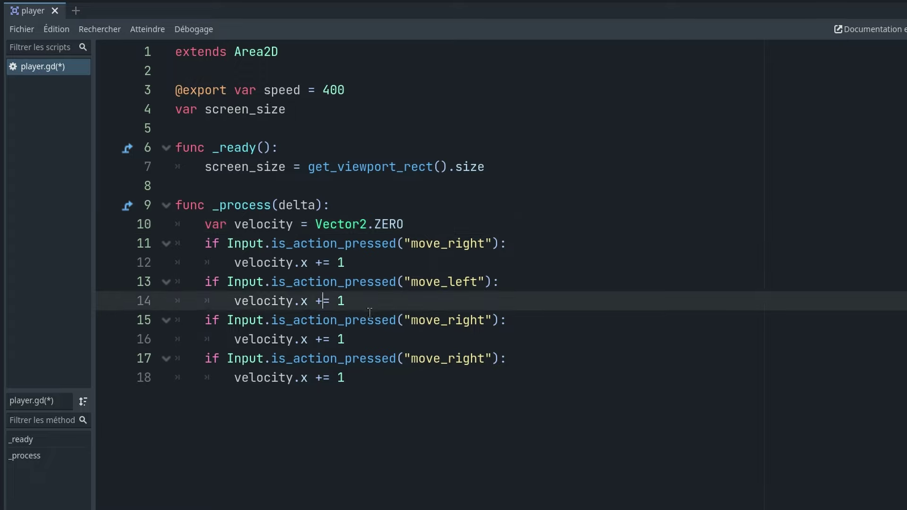
pyautogui.press('BackSpace')
pyautogui.write('-')
pyautogui.moveTo(316, 301); pyautogui.dragTo(359, 299)
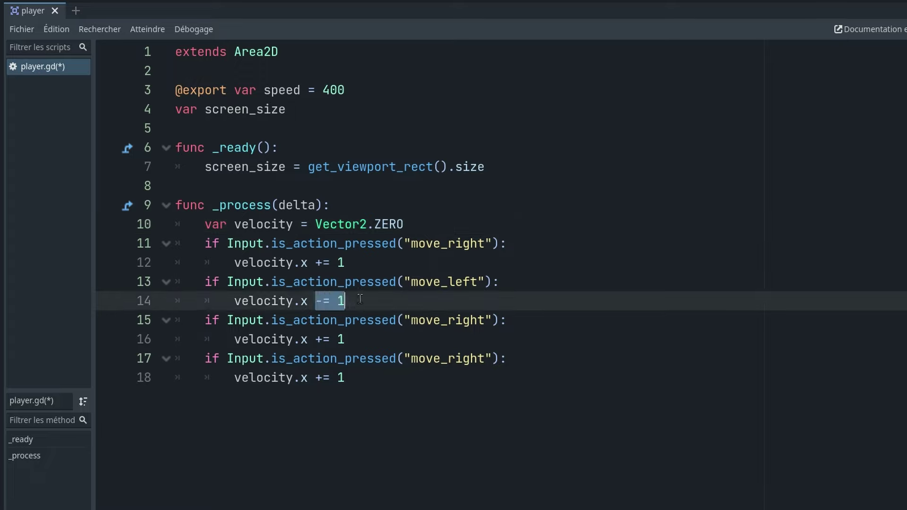
pyautogui.click(359, 299)
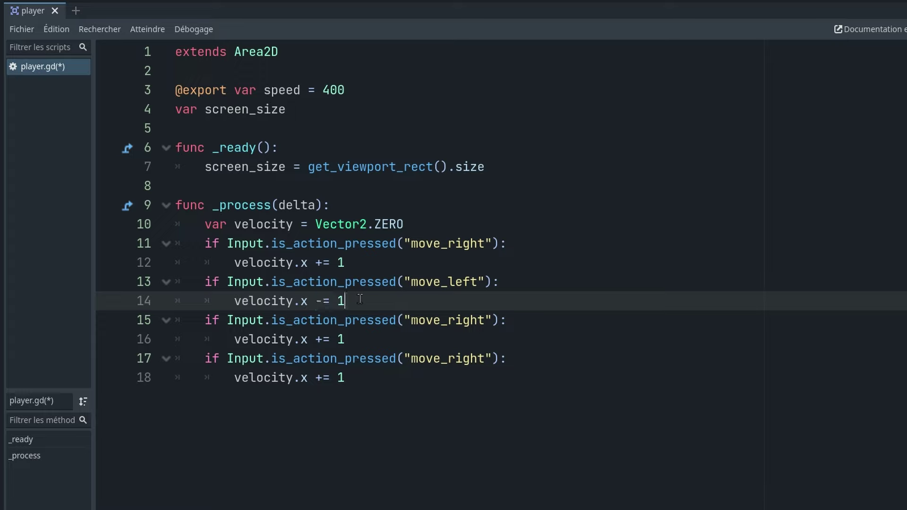
# Change the third check to move_down, making line 16 subtract 1 from velocity.y.
pyautogui.click(449, 323)
pyautogui.write('do')
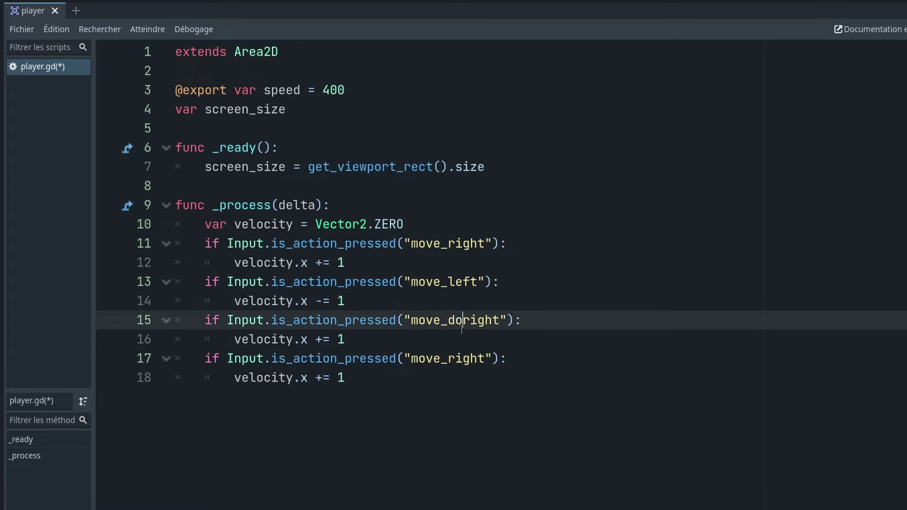
pyautogui.write('wn')
pyautogui.press('Delete')
pyautogui.press('Delete')
pyautogui.press('Delete')
pyautogui.press('Delete')
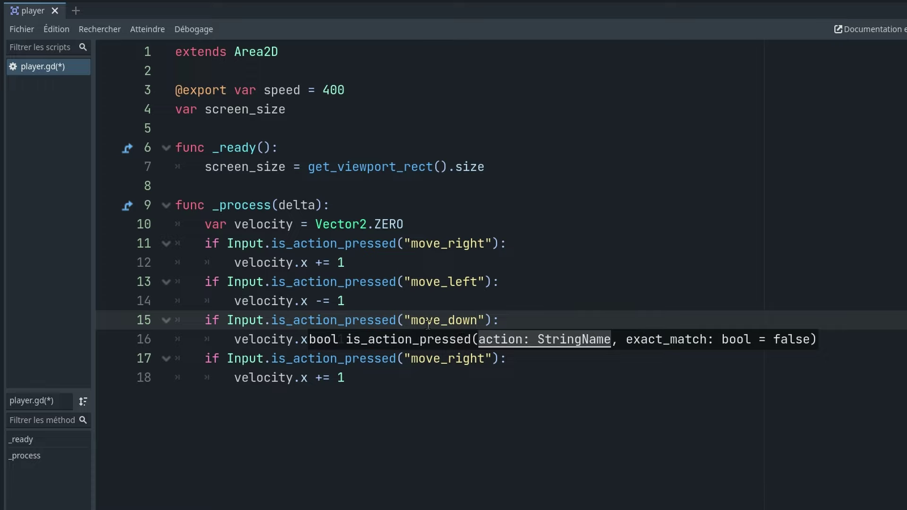
pyautogui.click(274, 359)
pyautogui.click(307, 344)
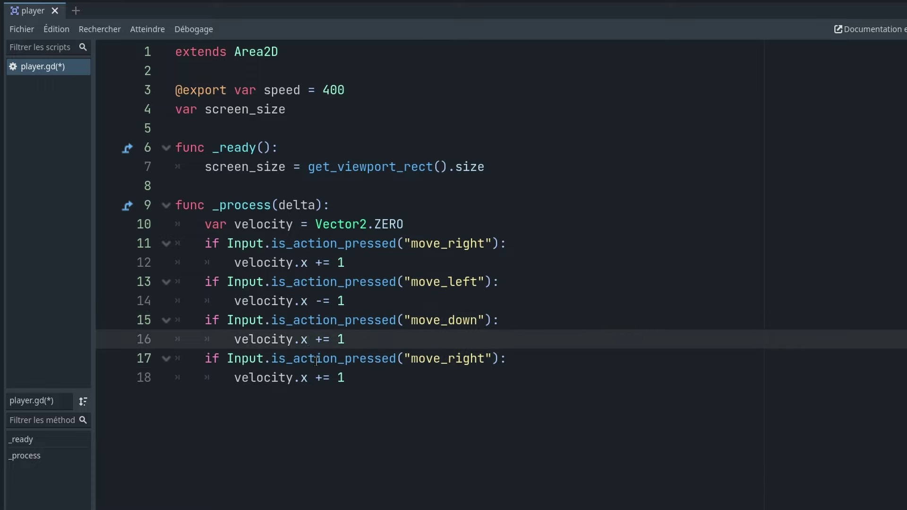
pyautogui.press('BackSpace')
pyautogui.write('y')
pyautogui.press('Right')
# Change the fourth check to move_up, making line 18 add 1 to velocity.y.
pyautogui.press('Right')
pyautogui.press('BackSpace')
pyautogui.write('-')
pyautogui.doubleClick(442, 358)
pyautogui.press('Right')
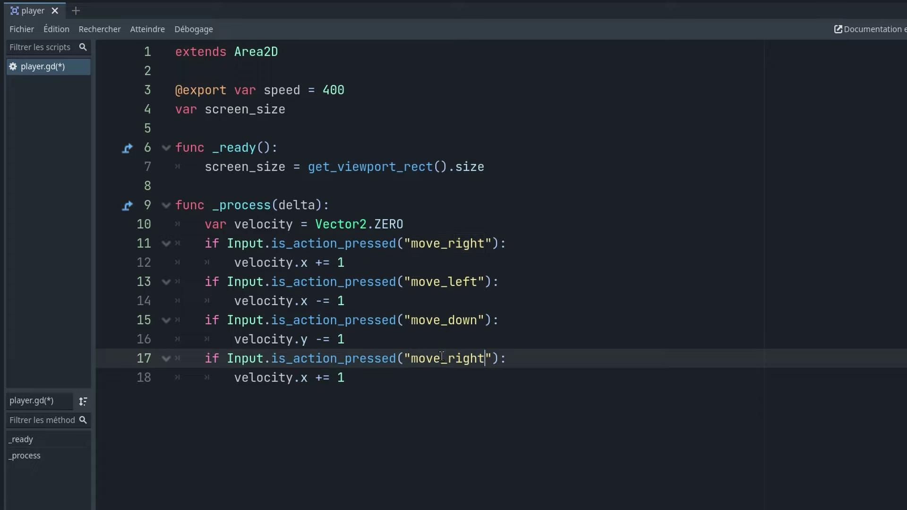
pyautogui.press('BackSpace')
pyautogui.press('BackSpace')
pyautogui.press('BackSpace')
pyautogui.press('BackSpace')
pyautogui.press('BackSpace')
pyautogui.write('up')
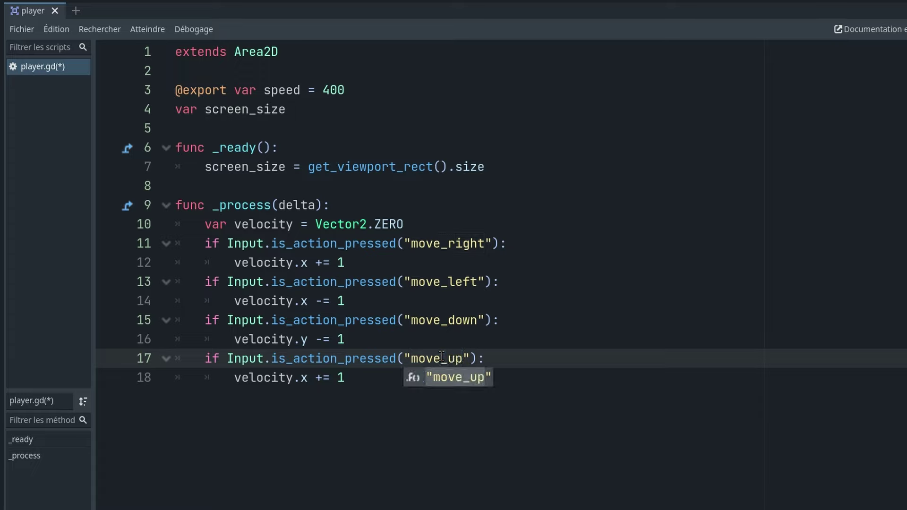
pyautogui.click(309, 379)
pyautogui.press('BackSpace')
pyautogui.write('y')
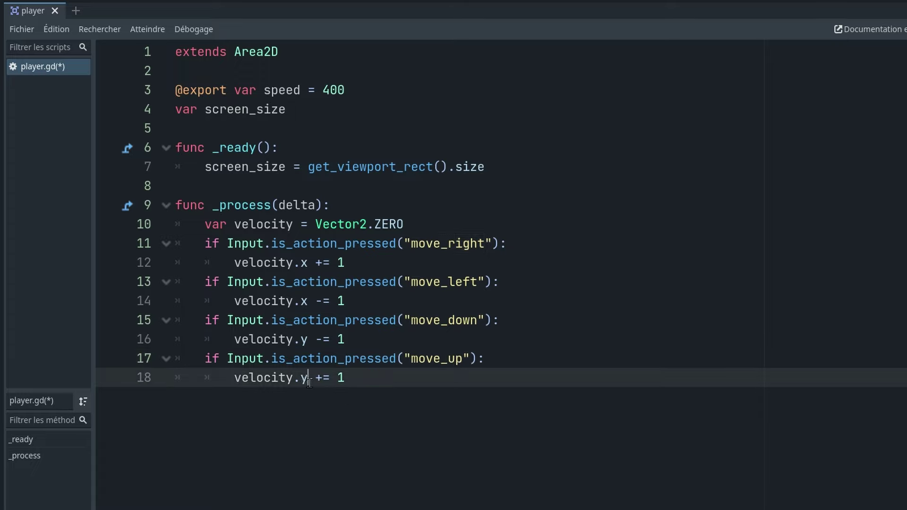
pyautogui.moveTo(315, 378); pyautogui.dragTo(357, 379)
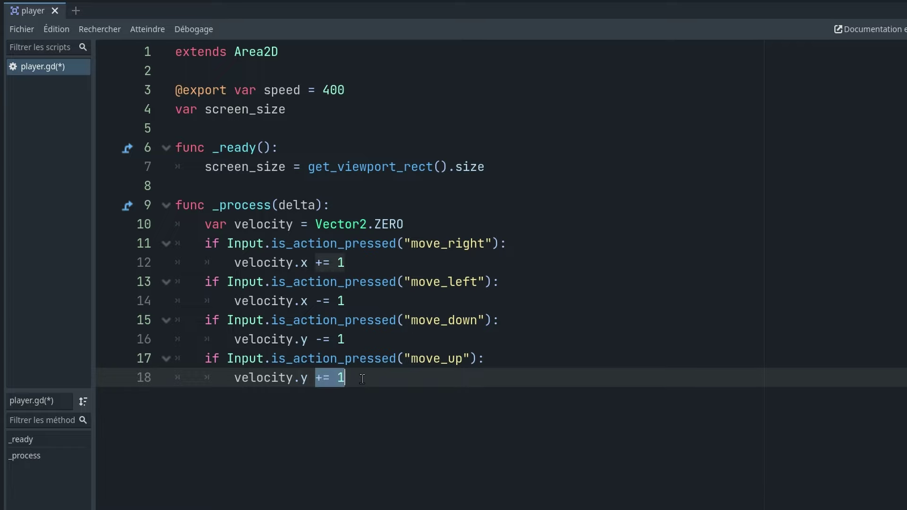
pyautogui.click(362, 379)
# Save player.gd and add blank indented lines after the last movement check.
pyautogui.hotkey('ctrl', 's')
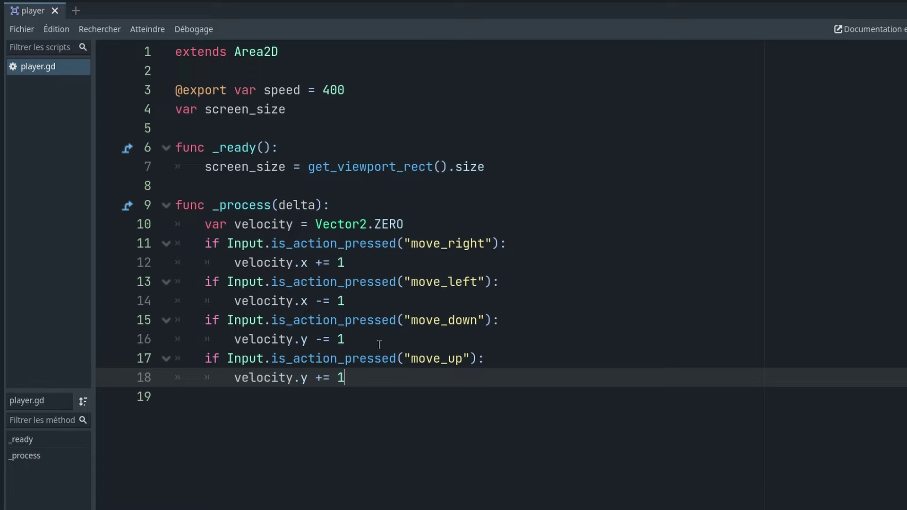
pyautogui.moveTo(352, 262)
pyautogui.mouseDown()
pyautogui.moveTo(230, 272)
pyautogui.moveTo(234, 265)
pyautogui.mouseUp()
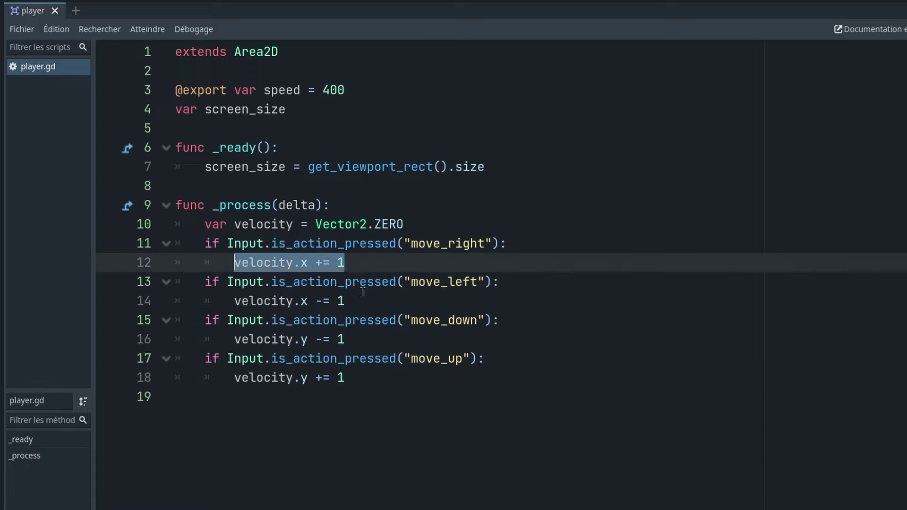
pyautogui.click(400, 378)
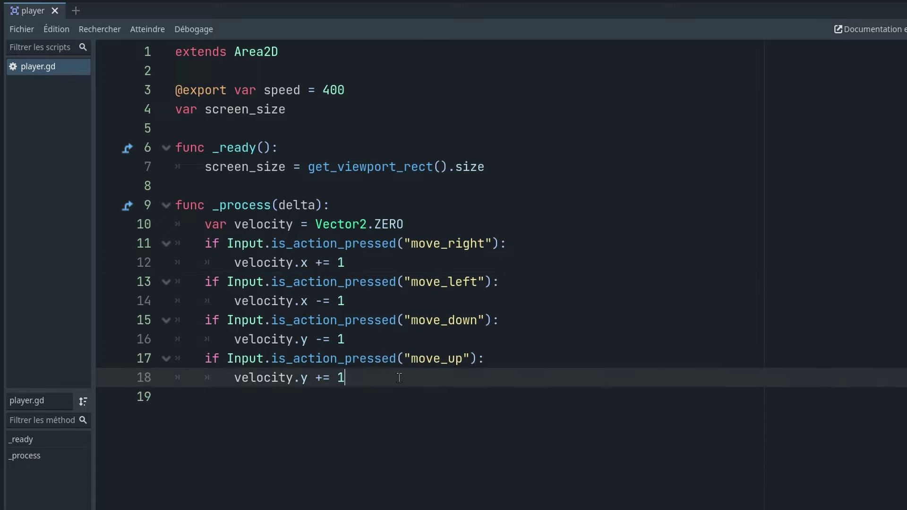
pyautogui.press('Return')
pyautogui.press('Return')
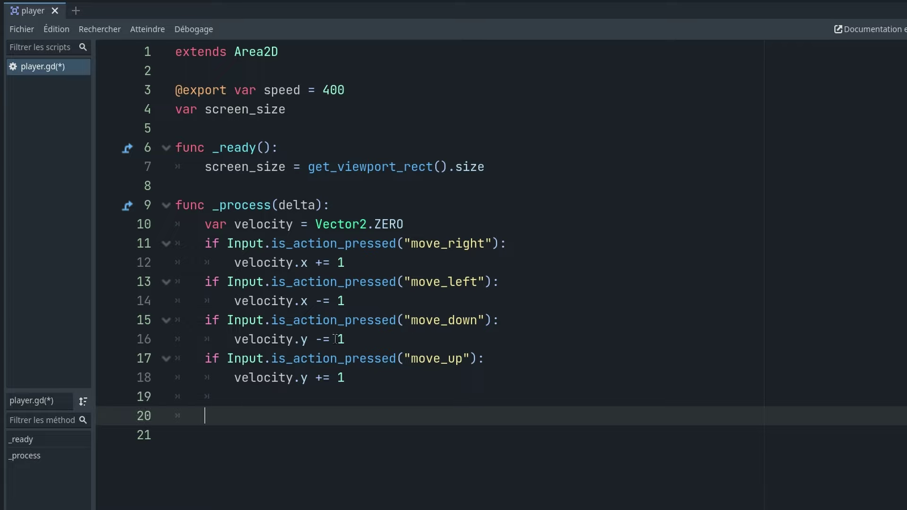
# Write 'if velocity.length() > 0:' with body 'velocity = velocity.normalized() * speed', then save.
pyautogui.write('if ')
pyautogui.write('velo')
pyautogui.press('Return')
pyautogui.write('.le')
pyautogui.press('Return')
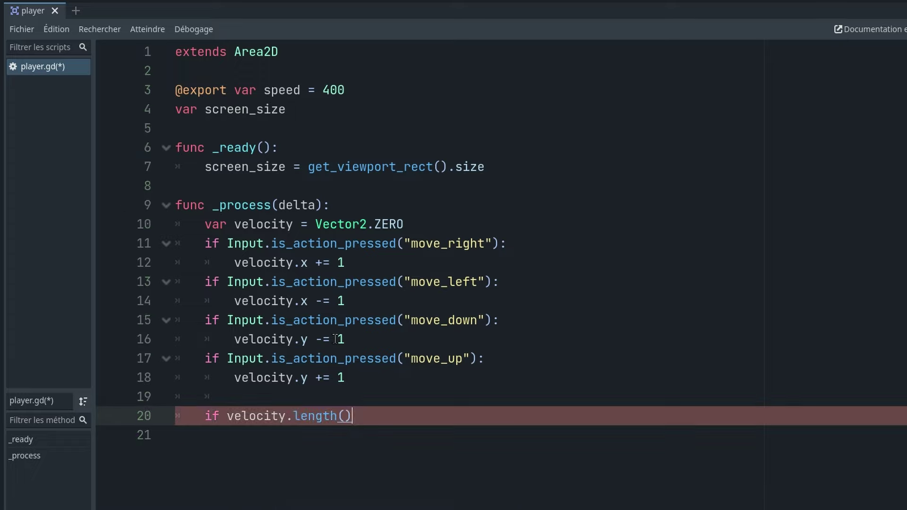
pyautogui.write(' > 0')
pyautogui.write(':')
pyautogui.press('Return')
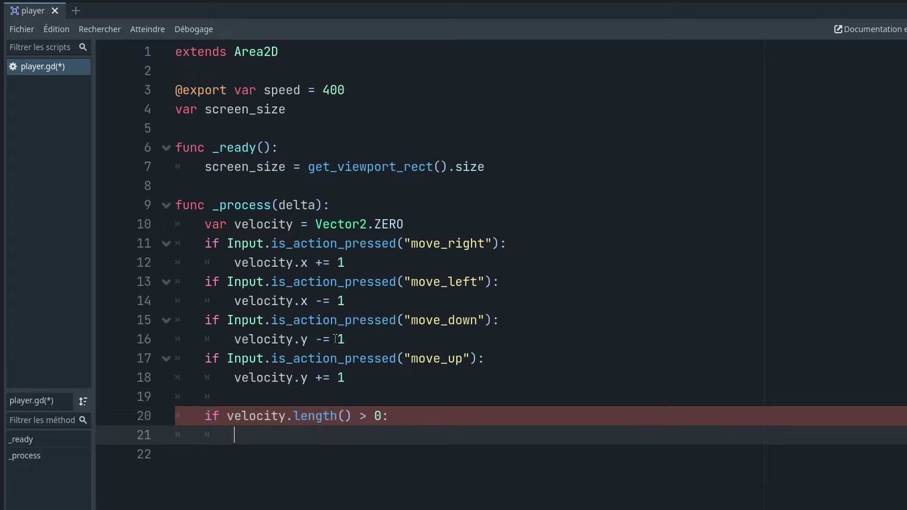
pyautogui.write('velo')
pyautogui.press('Return')
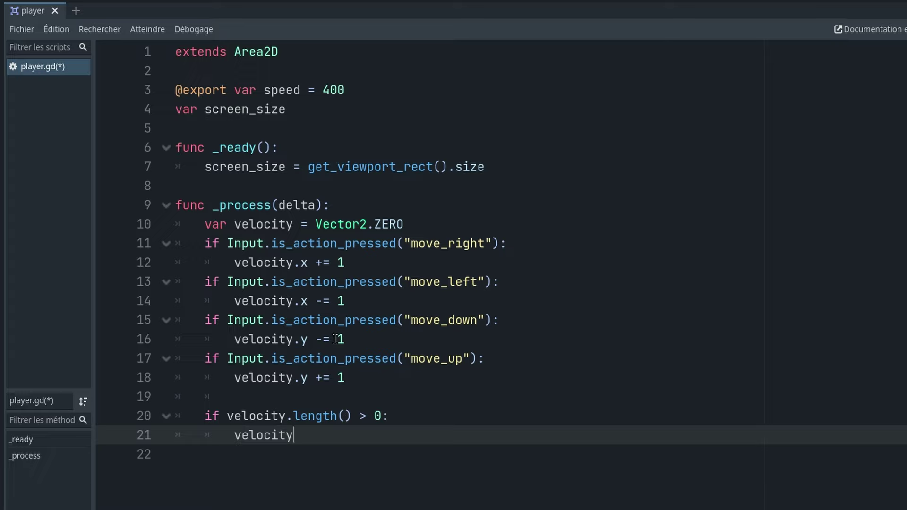
pyautogui.write(' = ')
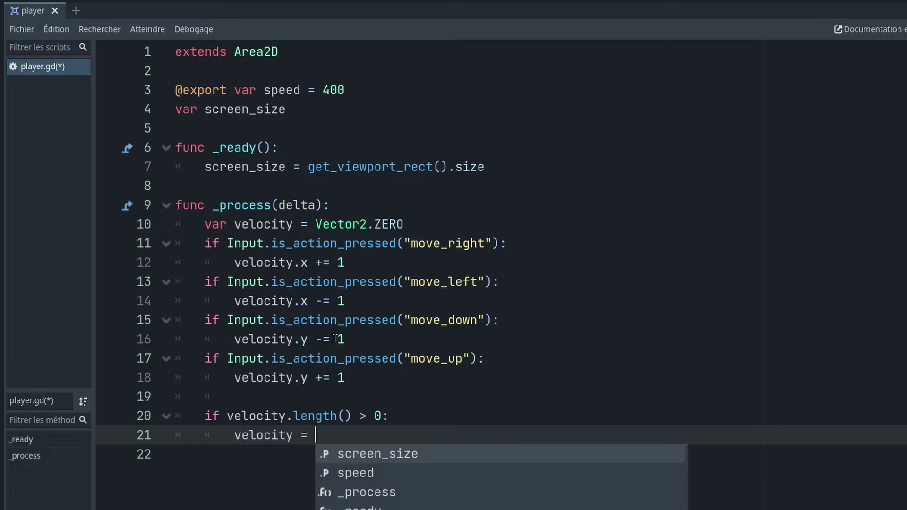
pyautogui.write('velo')
pyautogui.press('Return')
pyautogui.write('.')
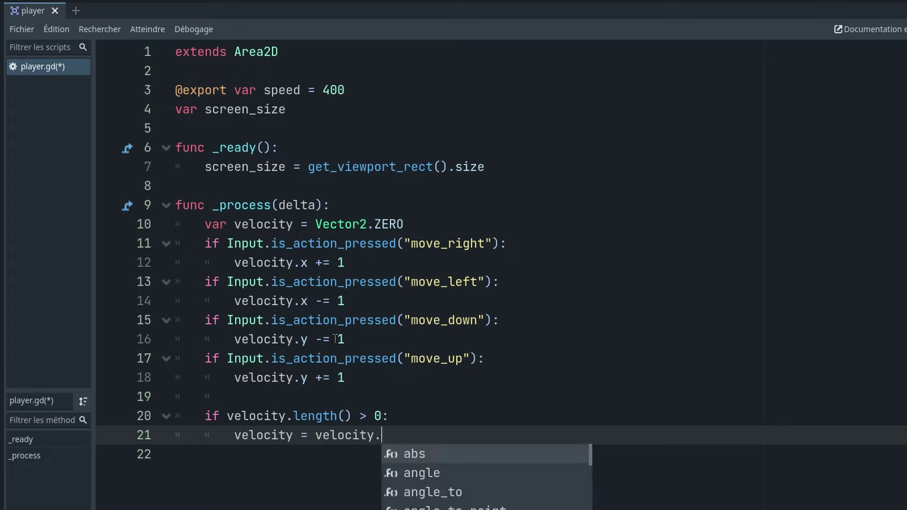
pyautogui.write('norm')
pyautogui.press('Return')
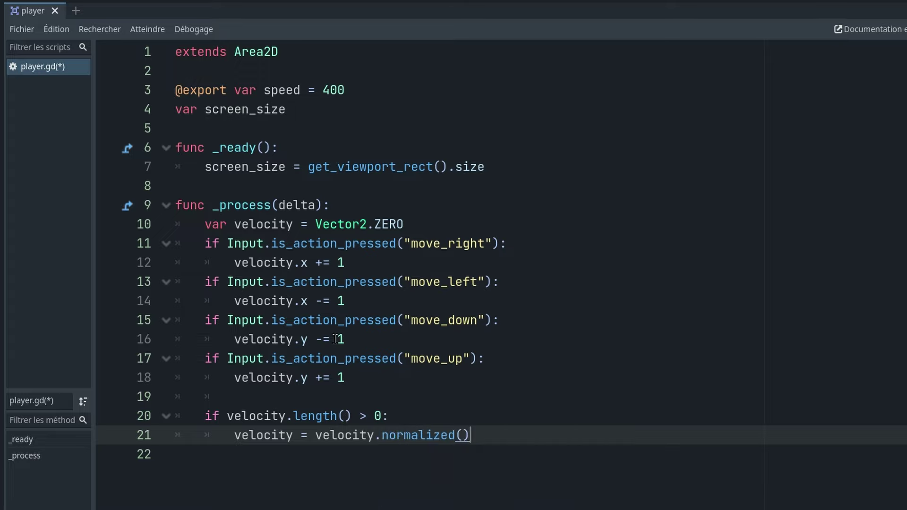
pyautogui.write('*')
pyautogui.write(' speed')
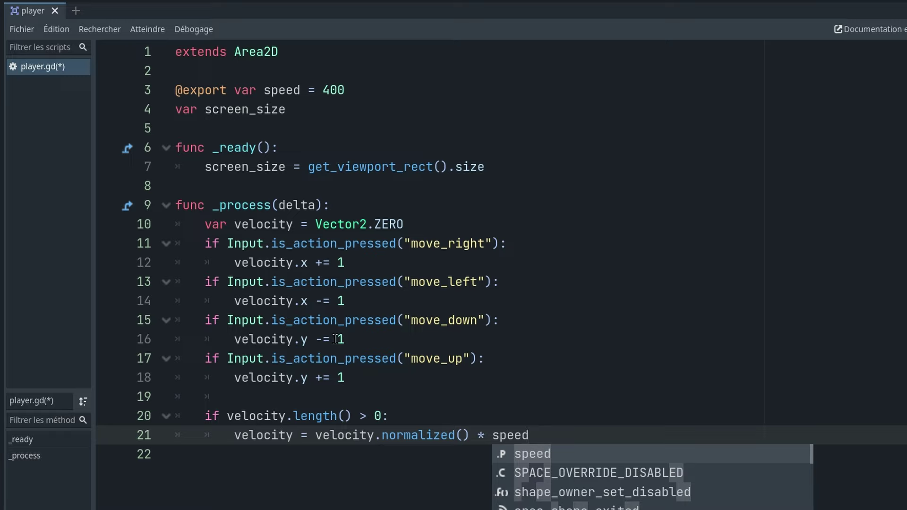
pyautogui.write(';')
pyautogui.hotkey('ctrl', 's')
# Highlight the speed declaration and velocity.normalized(), then open an indented line 22 below 'speed;'.
pyautogui.moveTo(345, 90); pyautogui.dragTo(171, 87)
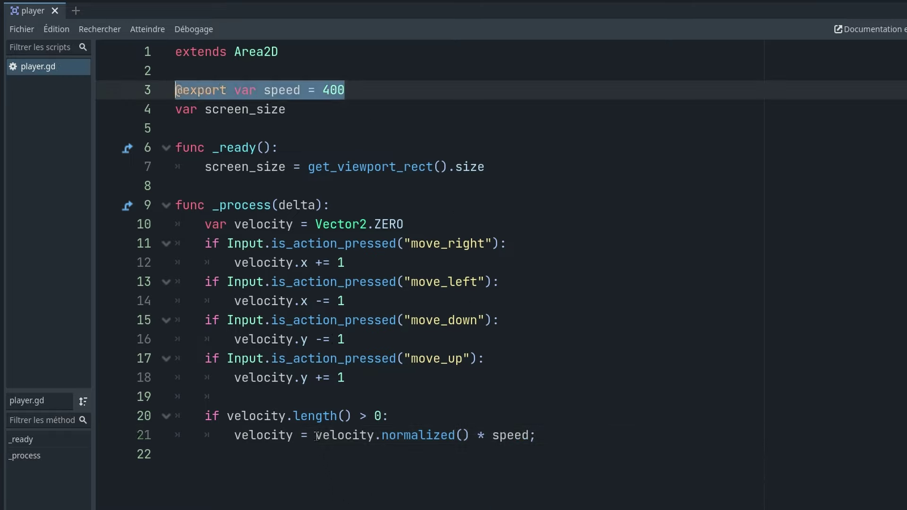
pyautogui.moveTo(316, 435)
pyautogui.mouseDown()
pyautogui.moveTo(478, 435)
pyautogui.moveTo(470, 436)
pyautogui.mouseUp()
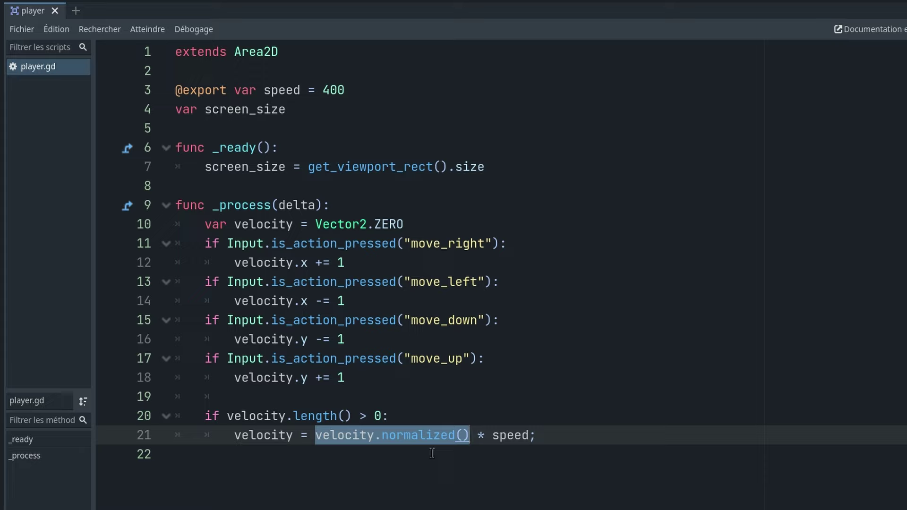
pyautogui.click(316, 435)
pyautogui.moveTo(316, 435); pyautogui.dragTo(470, 435)
pyautogui.doubleClick(509, 435)
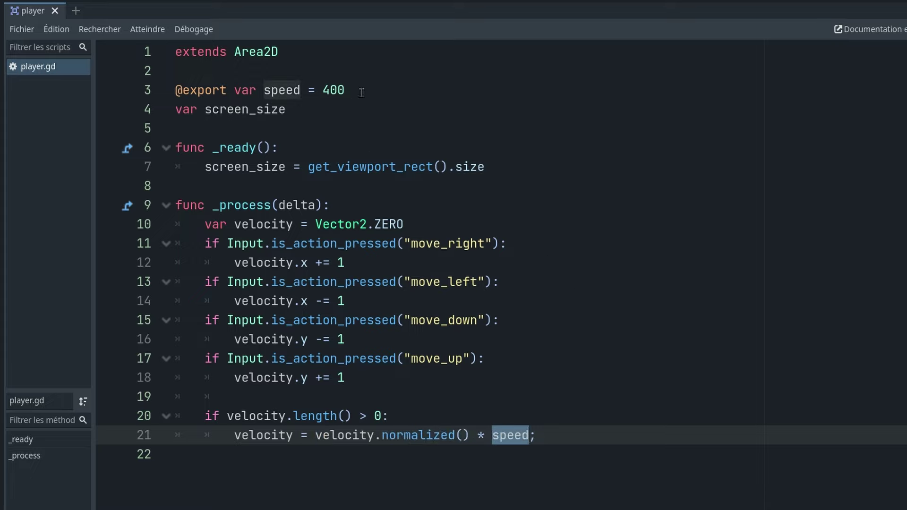
pyautogui.moveTo(470, 435); pyautogui.dragTo(316, 435)
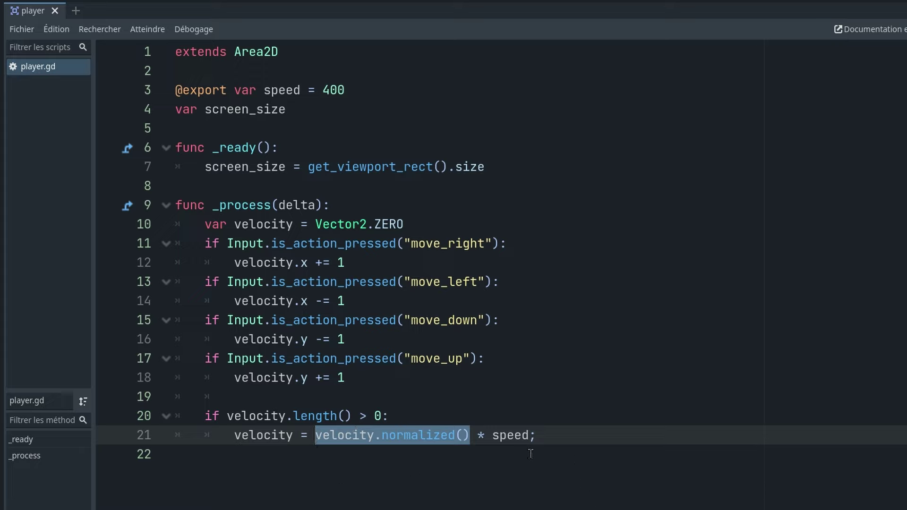
pyautogui.click(542, 438)
pyautogui.press('Return')
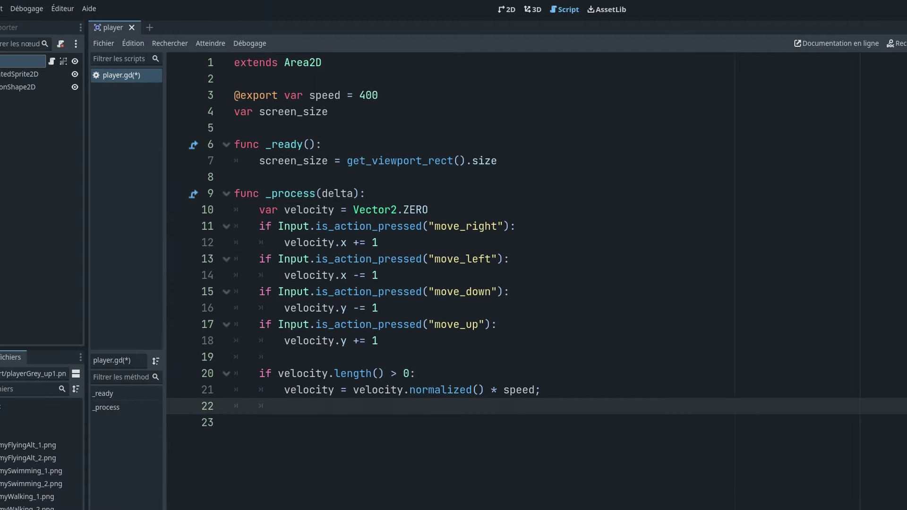
pyautogui.write('$')
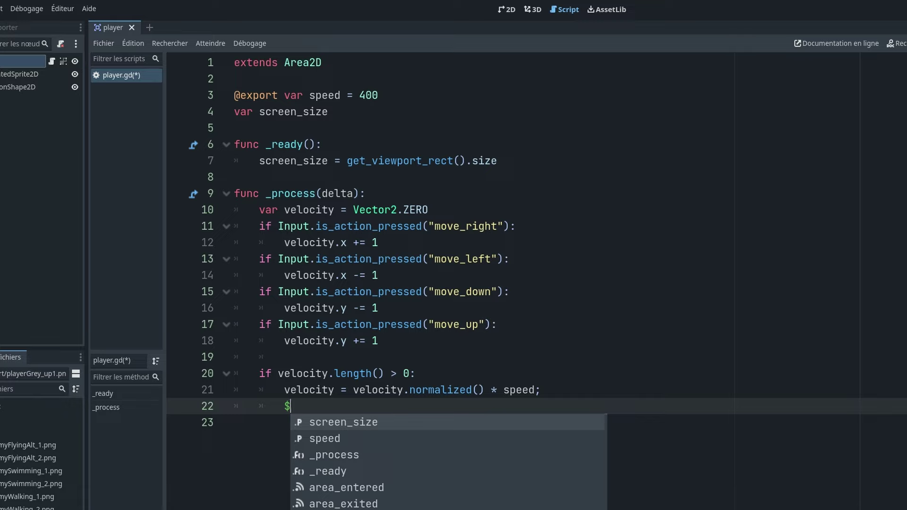
pyautogui.write('An')
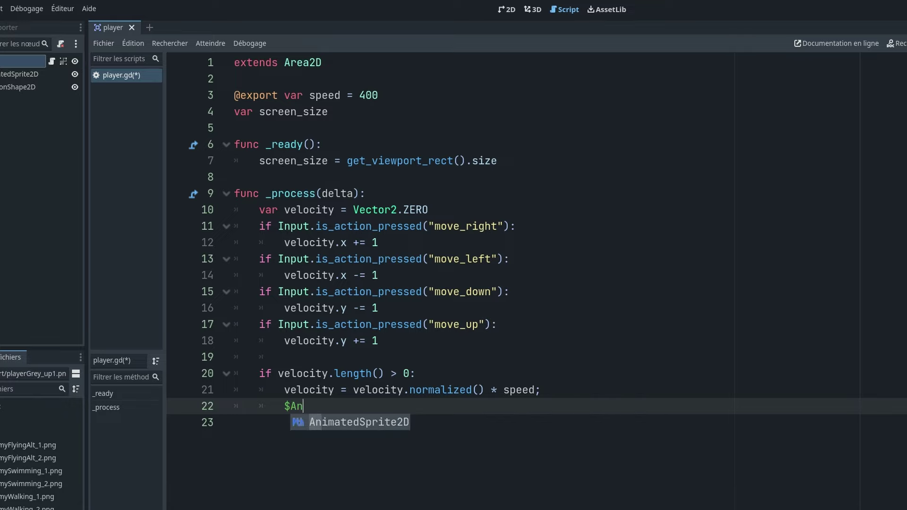
pyautogui.press('Return')
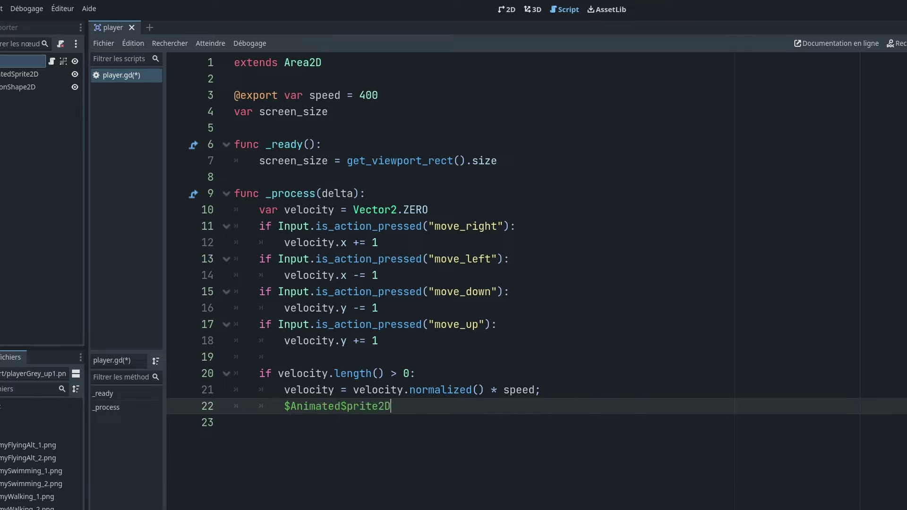
pyautogui.write('.pla')
pyautogui.press('Return')
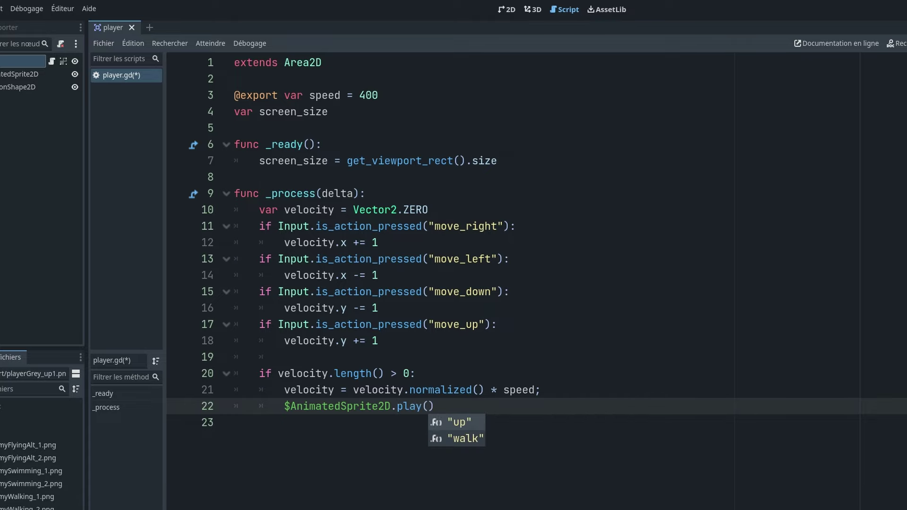
pyautogui.press('End')
pyautogui.press('Return')
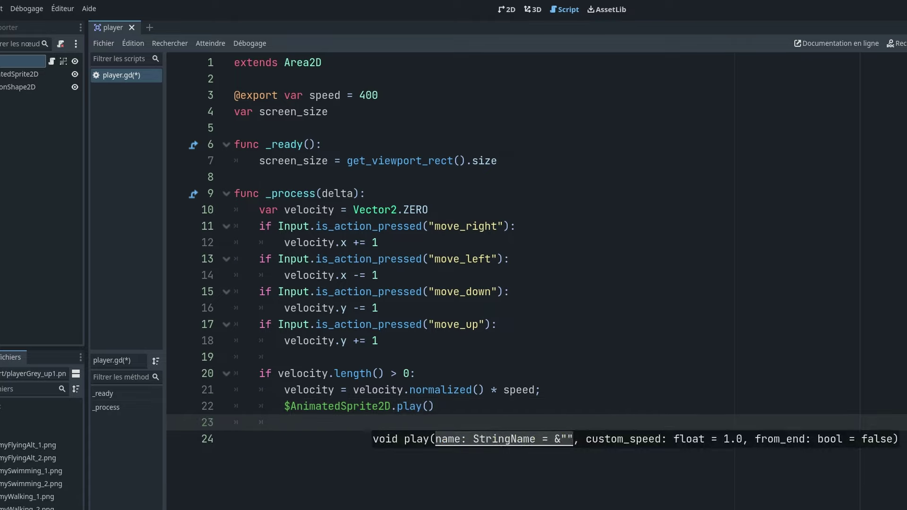
pyautogui.press('BackSpace')
pyautogui.write('else')
pyautogui.press('Return')
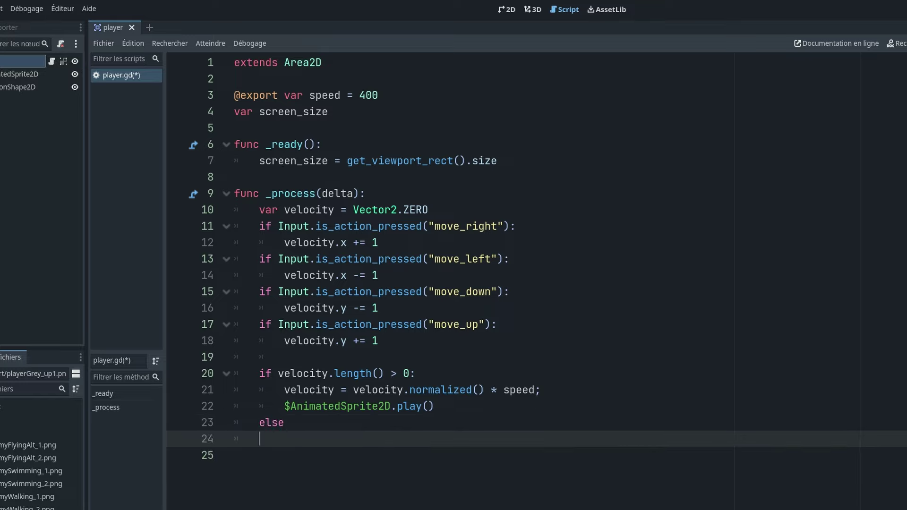
pyautogui.press('Tab')
pyautogui.write('$')
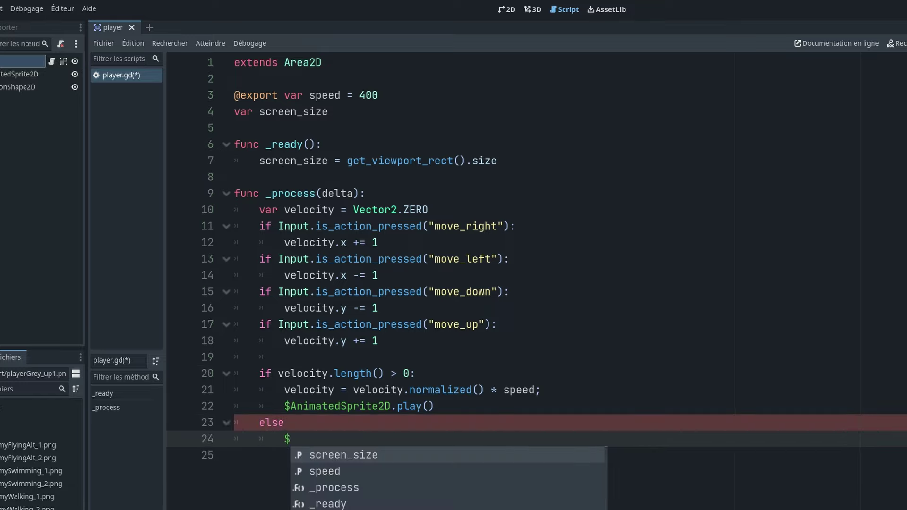
pyautogui.write('Ani')
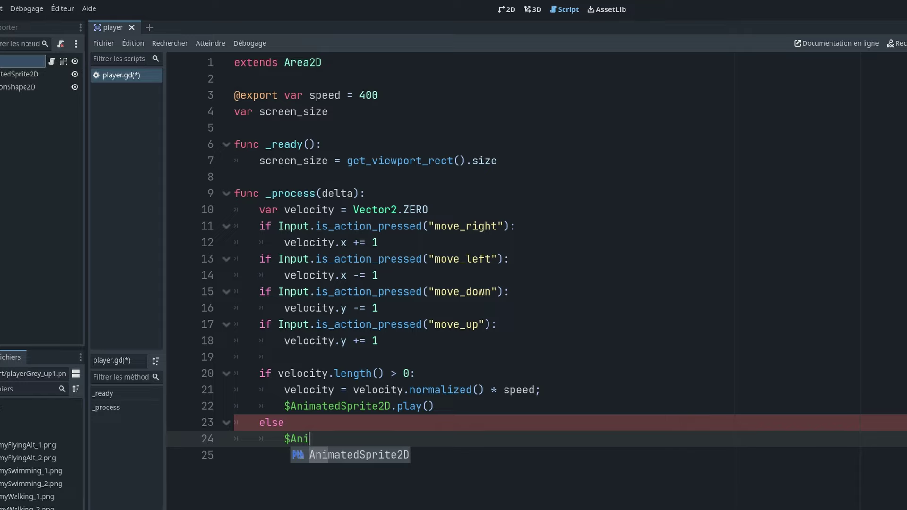
pyautogui.press('Return')
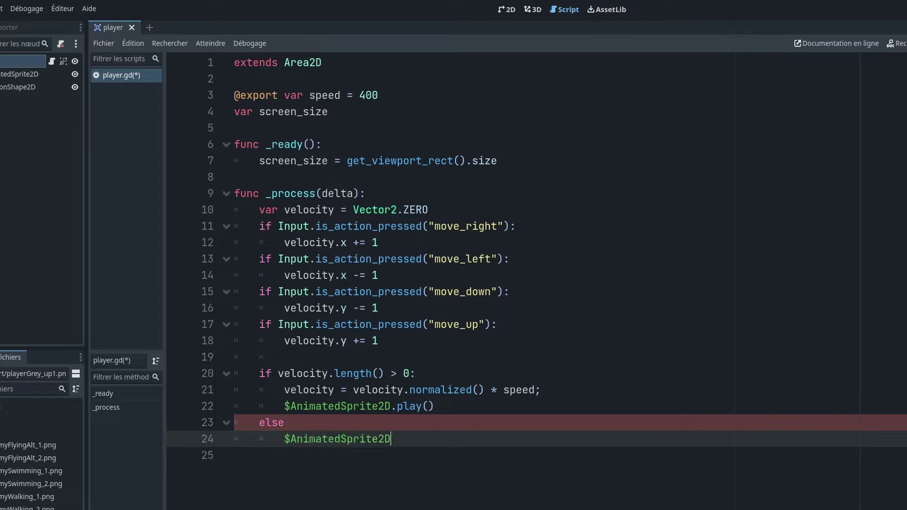
pyautogui.write('.stop')
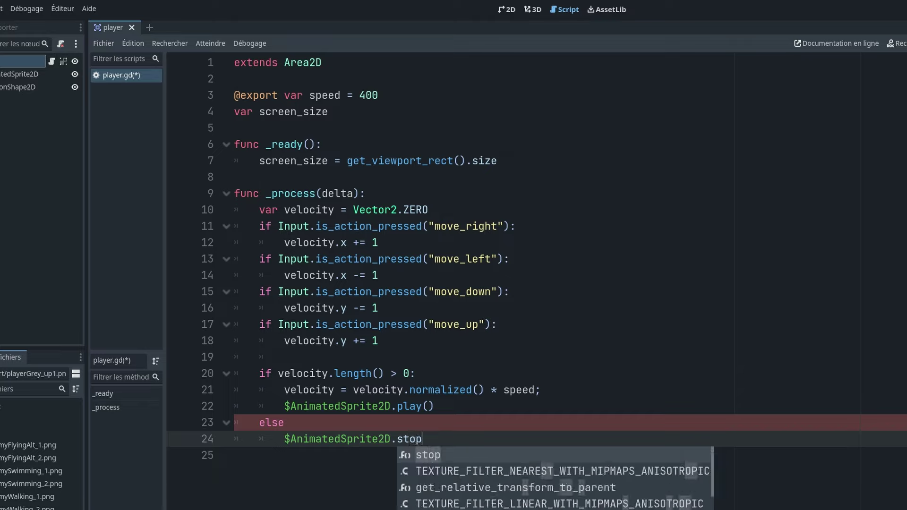
pyautogui.press('Return')
pyautogui.hotkey('ctrl', 's')
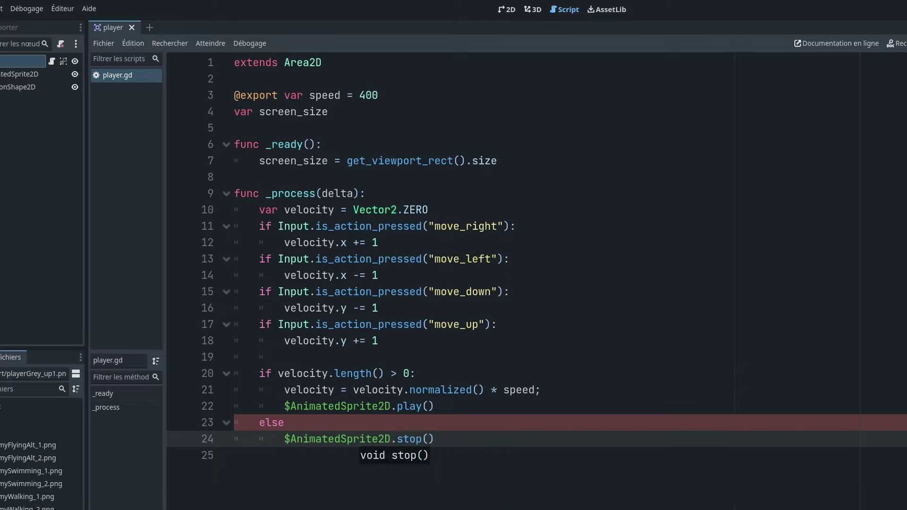
pyautogui.click(291, 409)
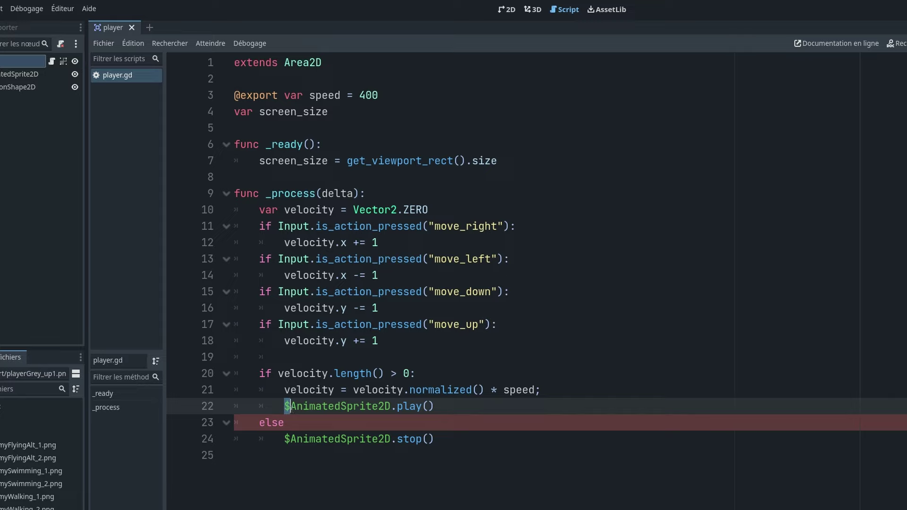
pyautogui.click(360, 407)
pyautogui.click(299, 423)
pyautogui.write(':')
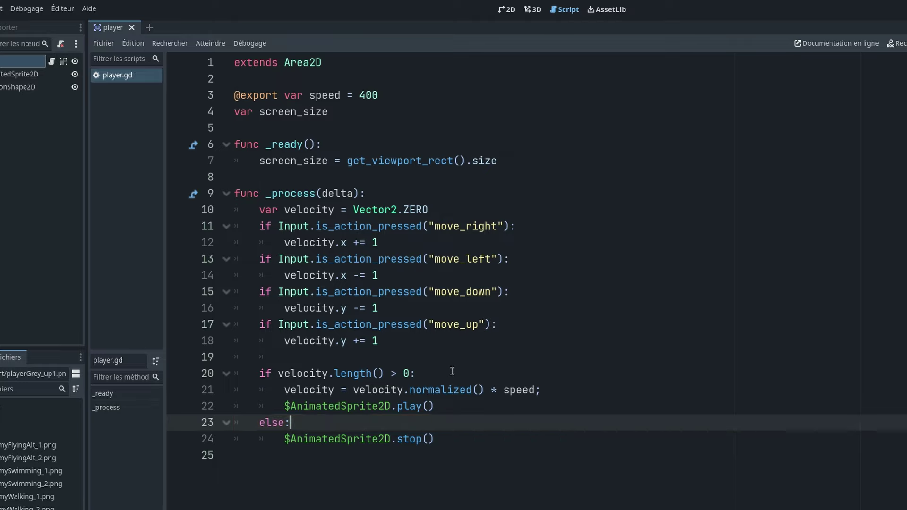
pyautogui.click(423, 373)
pyautogui.press('Down')
pyautogui.press('Down')
pyautogui.press('Down')
pyautogui.hotkey('shift', 'Left')
pyautogui.click(370, 193)
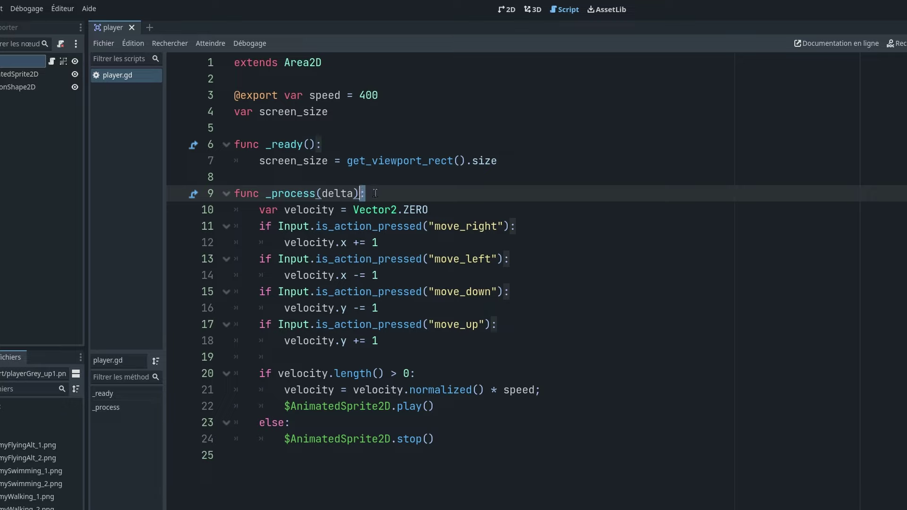
pyautogui.click(366, 427)
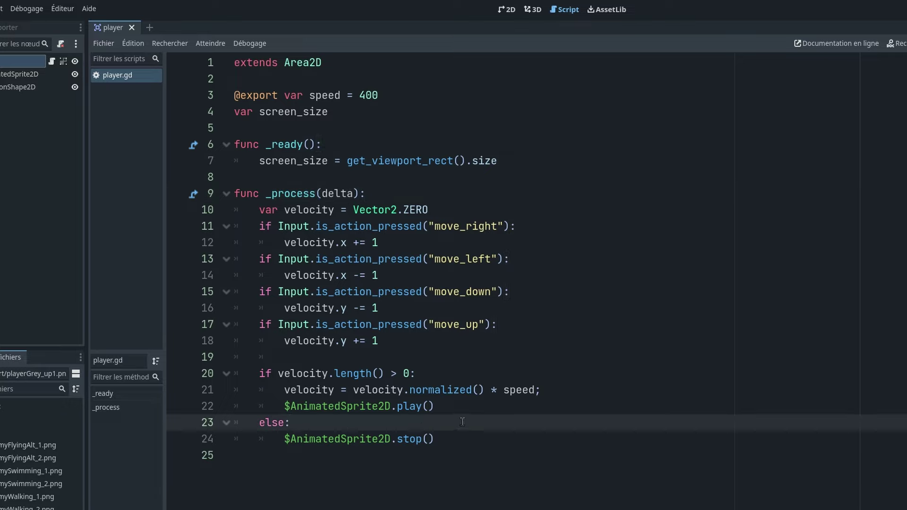
pyautogui.moveTo(284, 407); pyautogui.dragTo(390, 407)
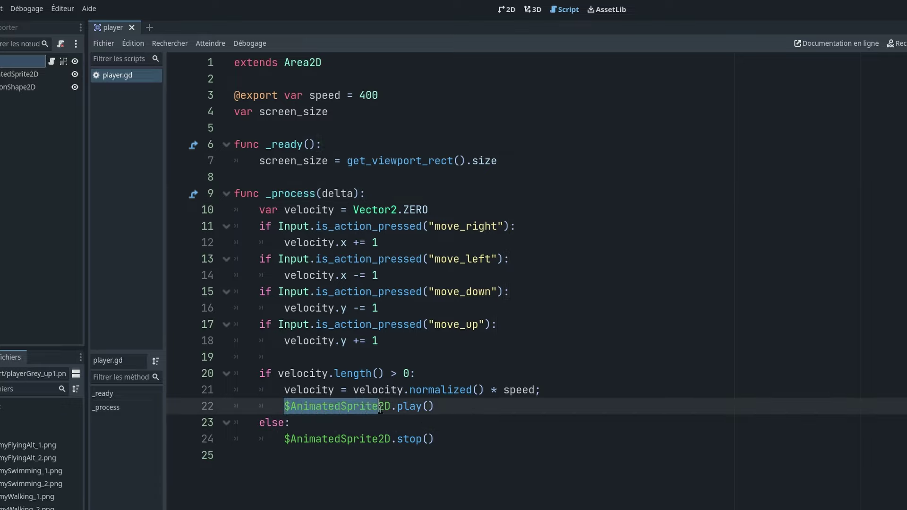
pyautogui.click(286, 406)
pyautogui.moveTo(287, 406); pyautogui.dragTo(391, 409)
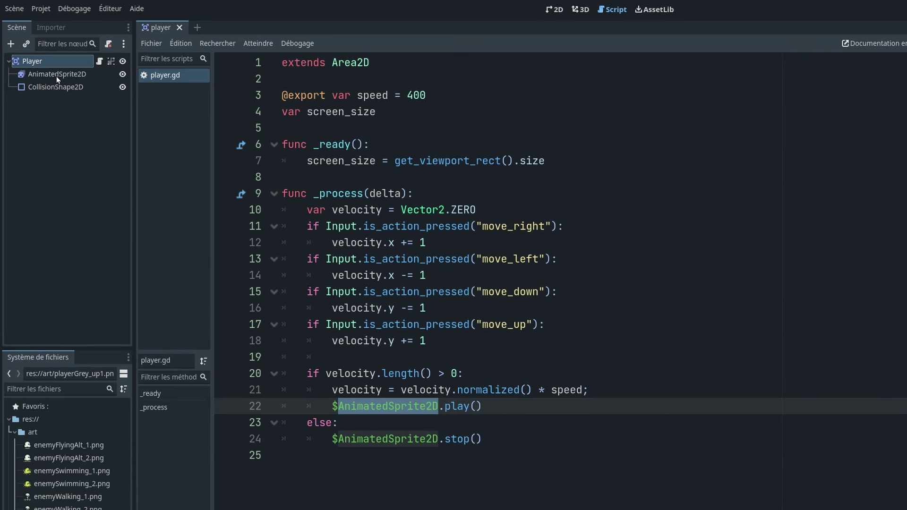
pyautogui.click(333, 406)
pyautogui.doubleClick(337, 406)
pyautogui.moveTo(76, 74); pyautogui.dragTo(463, 413)
pyautogui.click(334, 407)
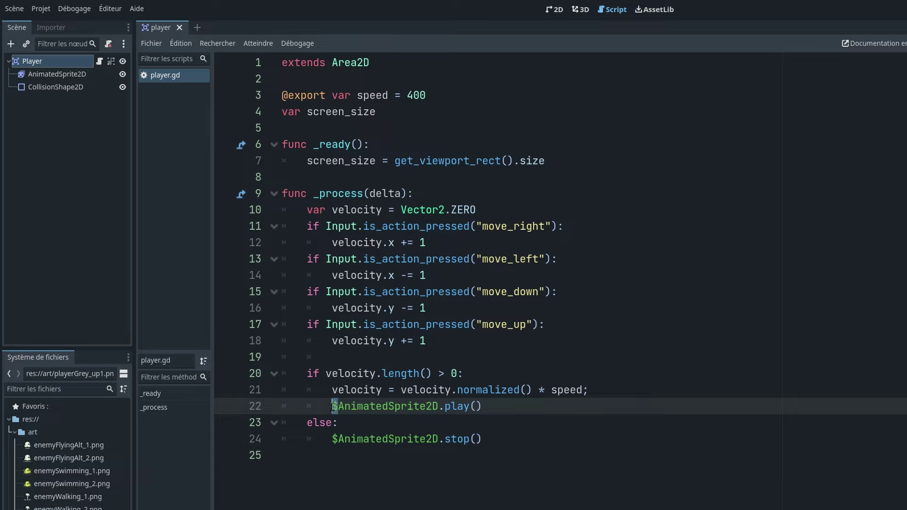
pyautogui.click(500, 406)
pyautogui.press('Return')
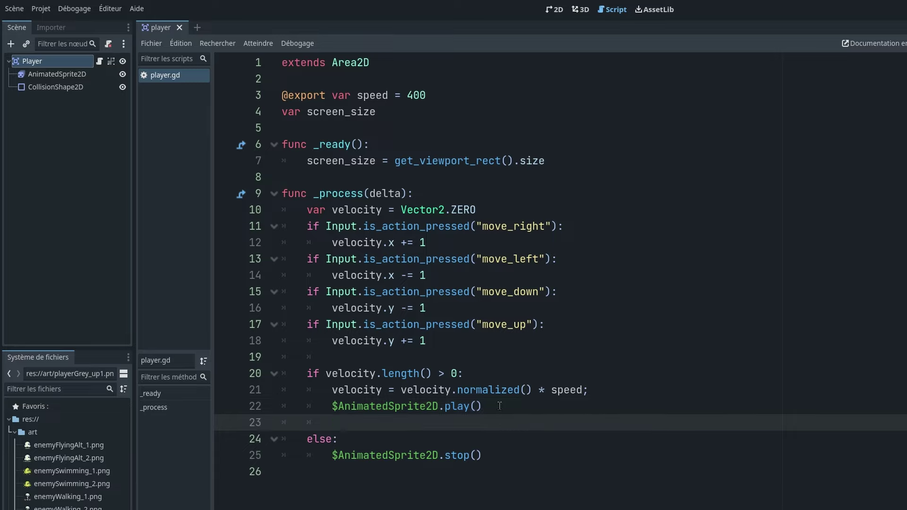
pyautogui.write('get_')
pyautogui.write('node')
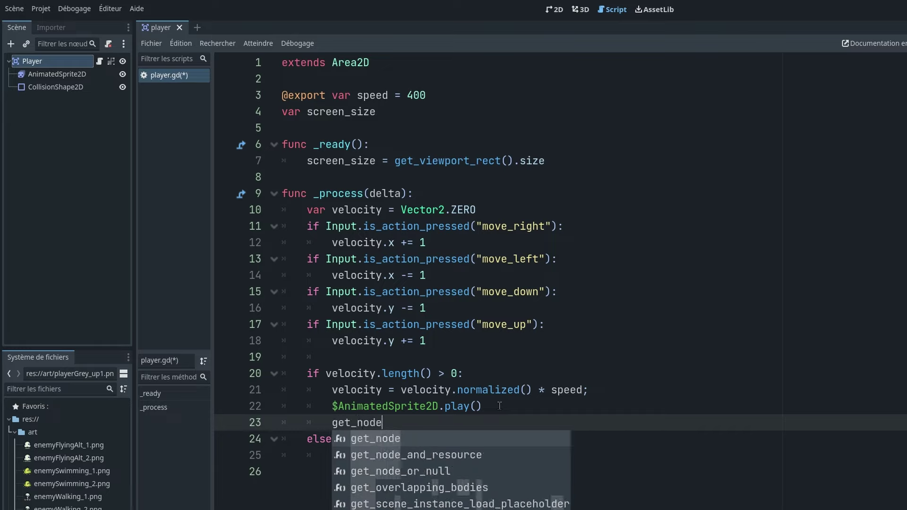
pyautogui.write('("Anima')
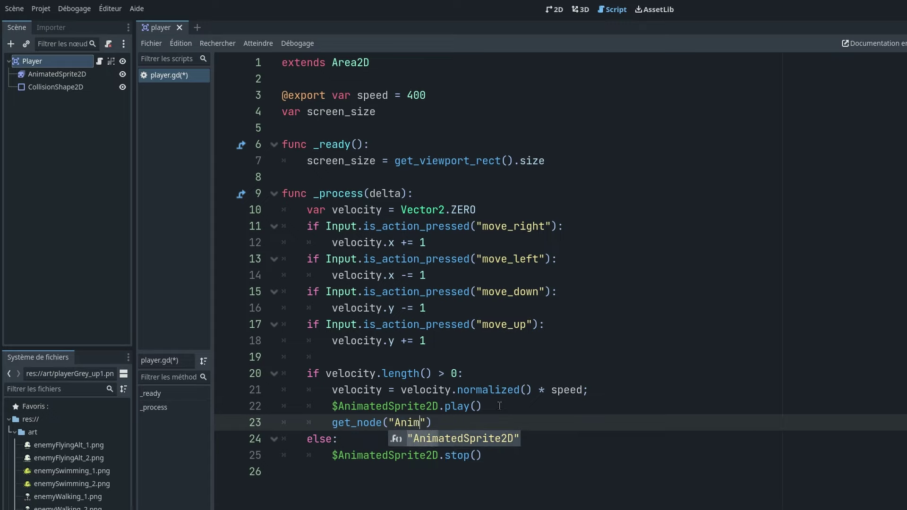
pyautogui.write('t')
pyautogui.press('Return')
pyautogui.press('Right')
pyautogui.write('.')
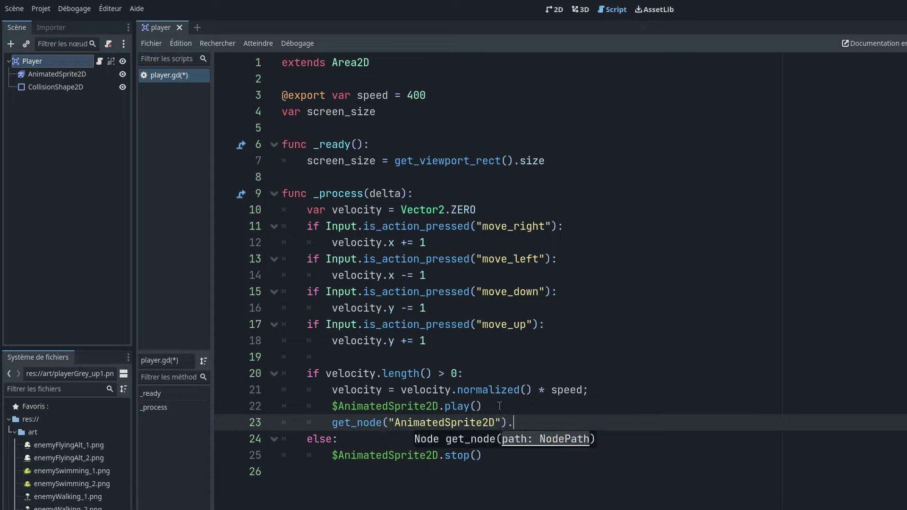
pyautogui.write('play')
pyautogui.press('Return')
pyautogui.moveTo(550, 422)
pyautogui.mouseDown()
pyautogui.moveTo(333, 418)
pyautogui.moveTo(333, 405)
pyautogui.moveTo(387, 422)
pyautogui.mouseUp()
pyautogui.click(336, 406)
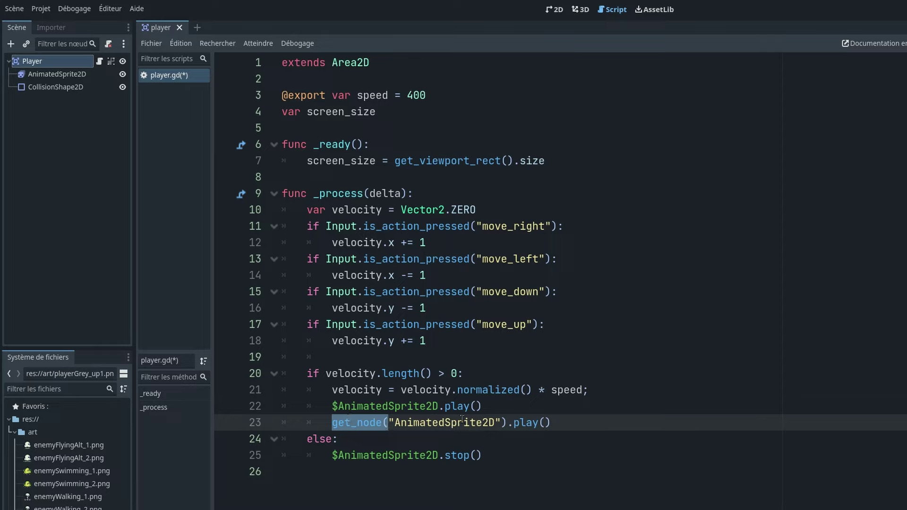
pyautogui.tripleClick(435, 420)
pyautogui.press('BackSpace')
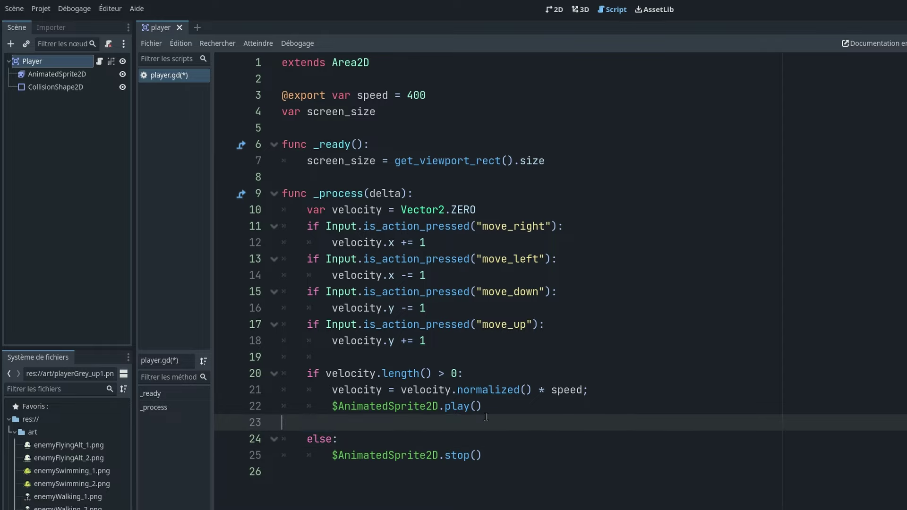
pyautogui.press('BackSpace')
pyautogui.hotkey('ctrl', 's')
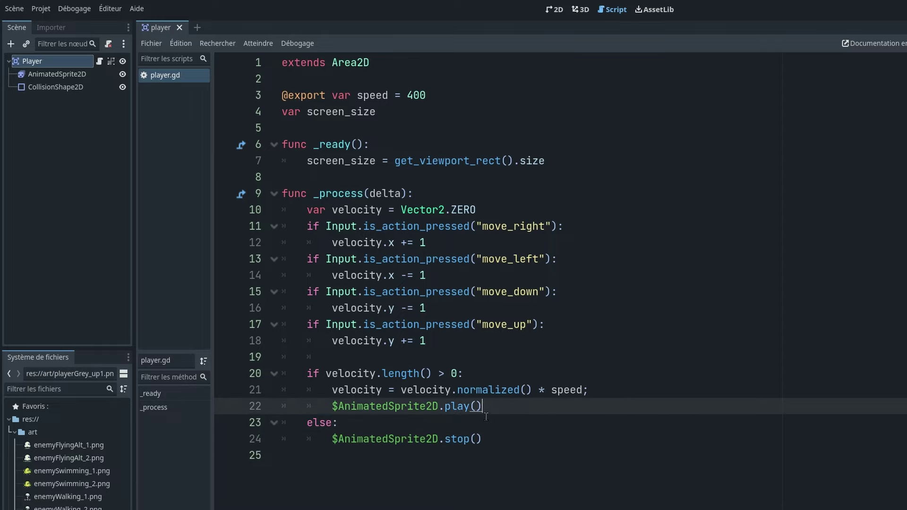
pyautogui.click(515, 469)
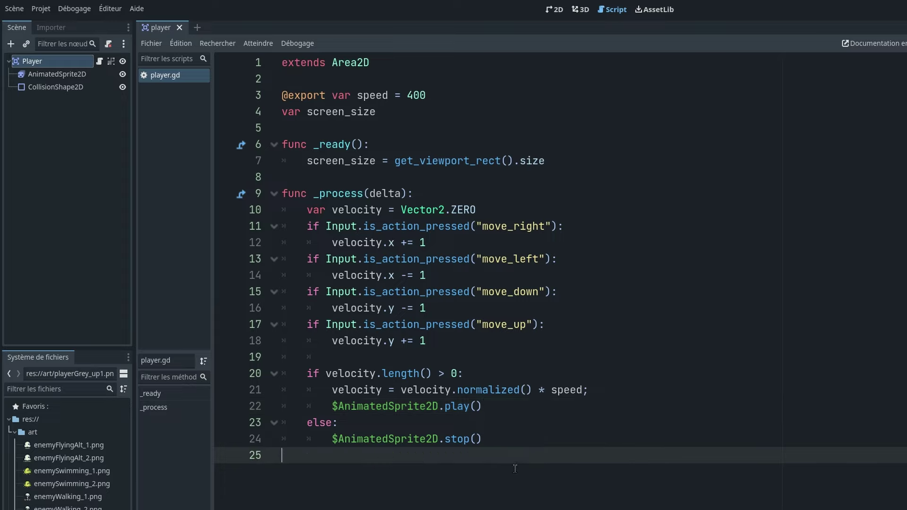
# Add 'position += velocity * delta' at the end of _process, pointing out the delta parameter.
pyautogui.press('Return')
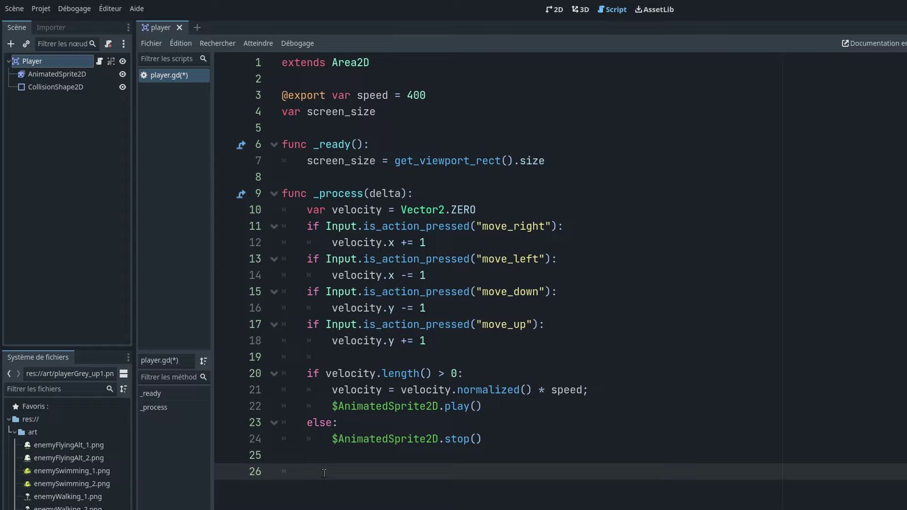
pyautogui.write('po')
pyautogui.write('sition')
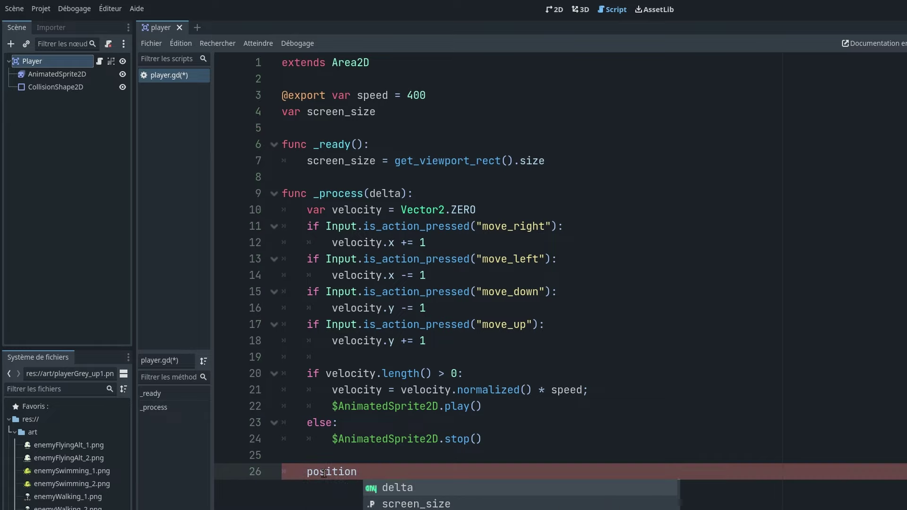
pyautogui.write(' += vel')
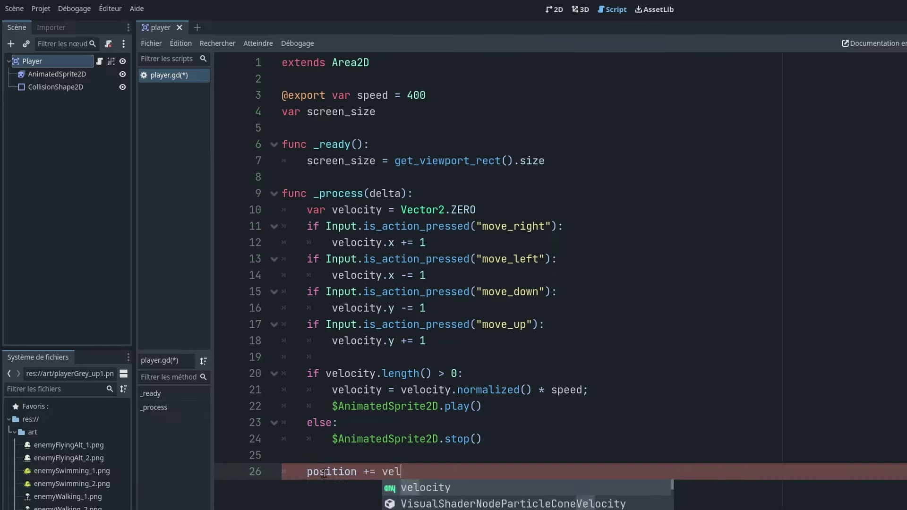
pyautogui.press('Return')
pyautogui.write('* ')
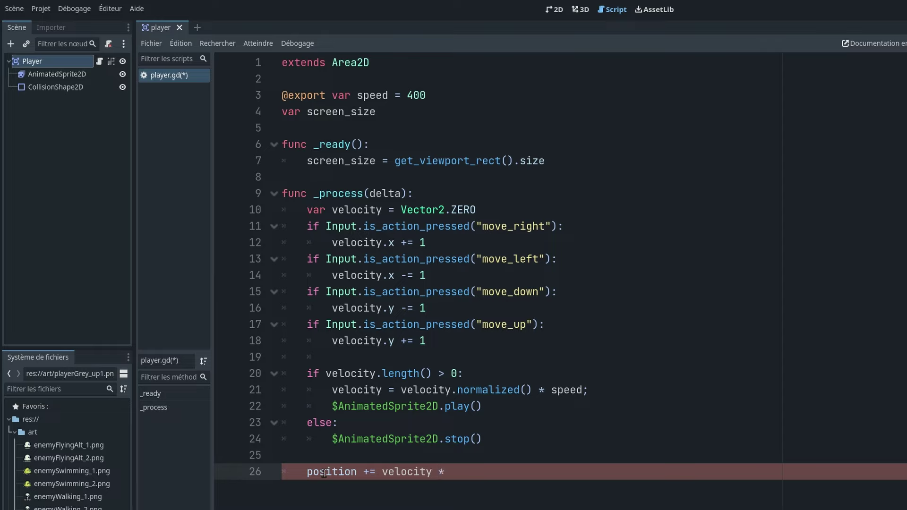
pyautogui.write('delta')
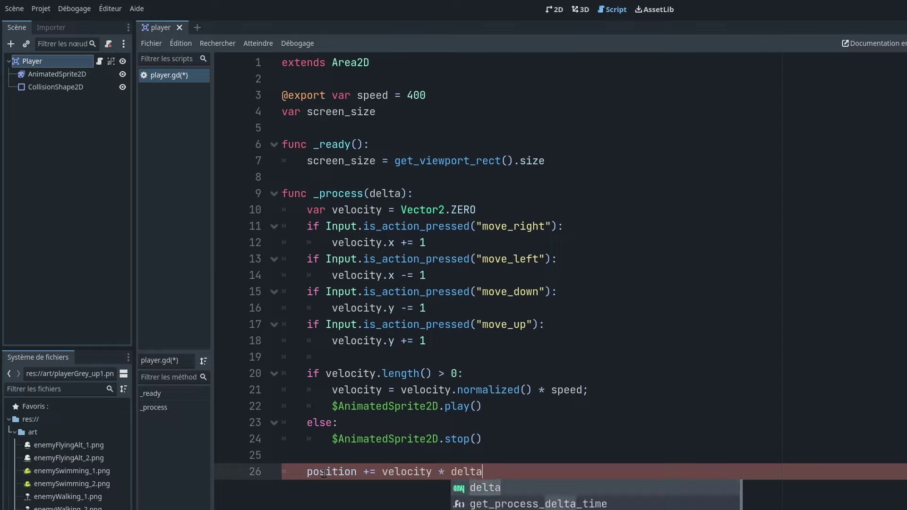
pyautogui.doubleClick(374, 195)
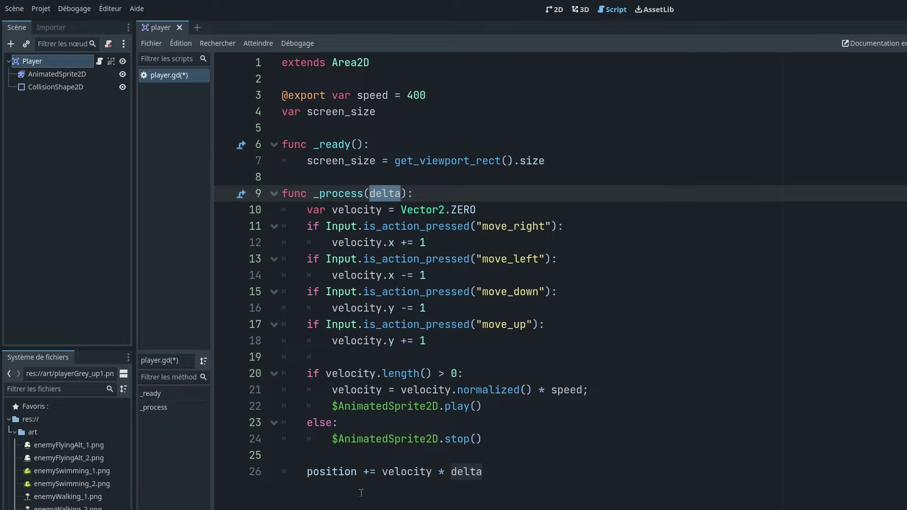
pyautogui.doubleClick(476, 471)
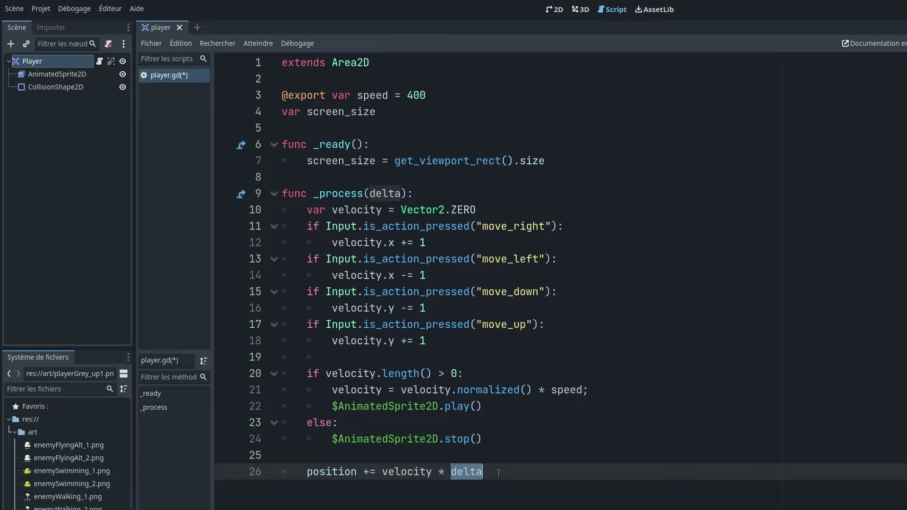
# Open an empty line 27 below the position update, noting the screen_size declaration.
pyautogui.click(500, 472)
pyautogui.press('Return')
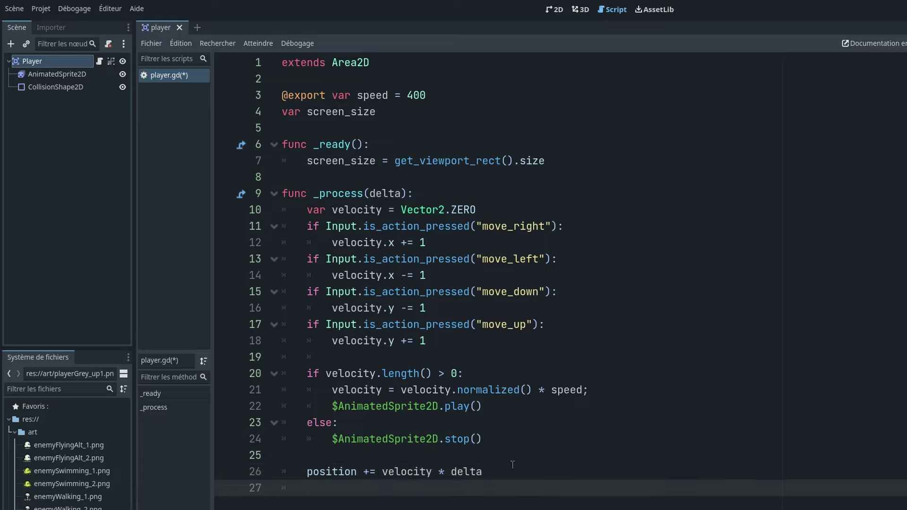
pyautogui.doubleClick(330, 116)
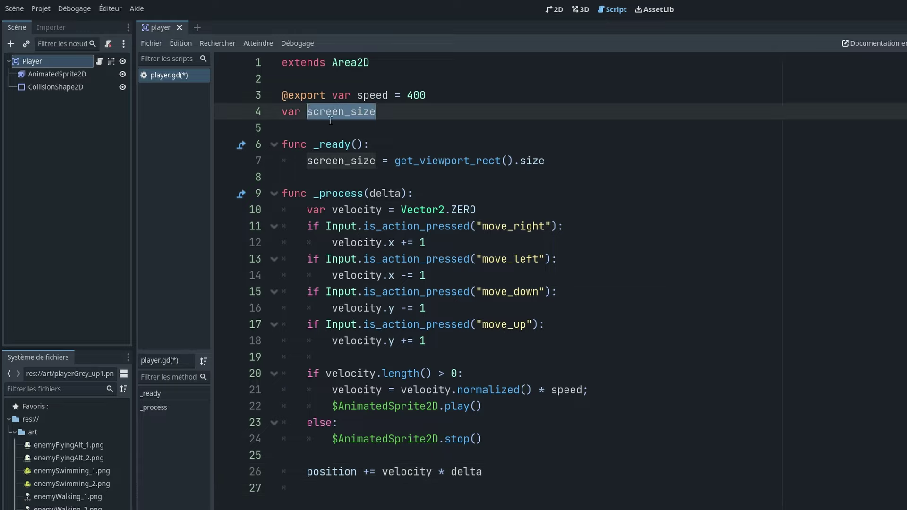
pyautogui.click(342, 488)
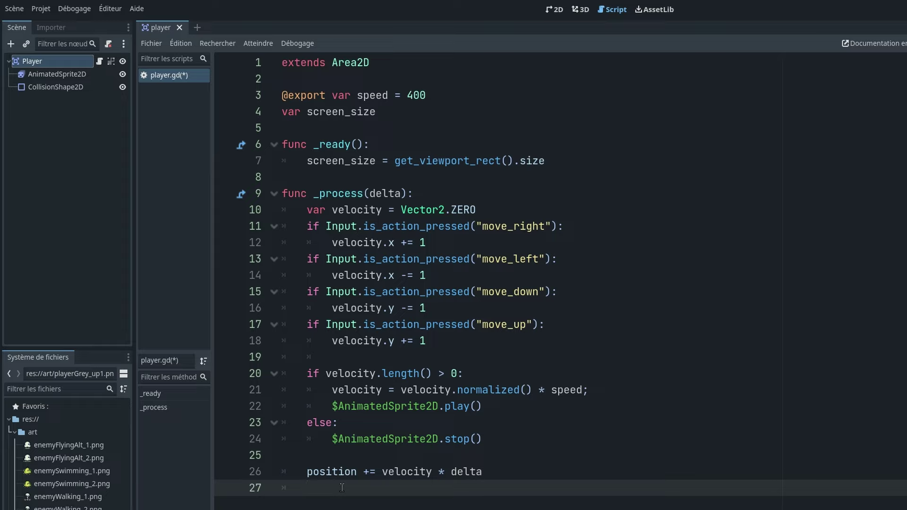
# Type 'position = position.clamp(Vector2.ZERO, scree' on line 27.
pyautogui.write('position')
pyautogui.write(' =')
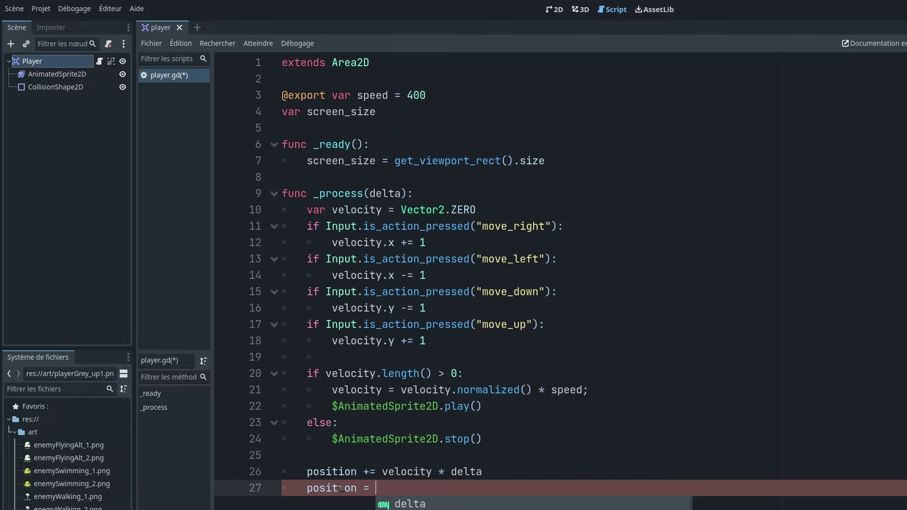
# Complete the clamp line with Vector2.ZERO and screen_size as limits, then save player.gd.
pyautogui.write('pos')
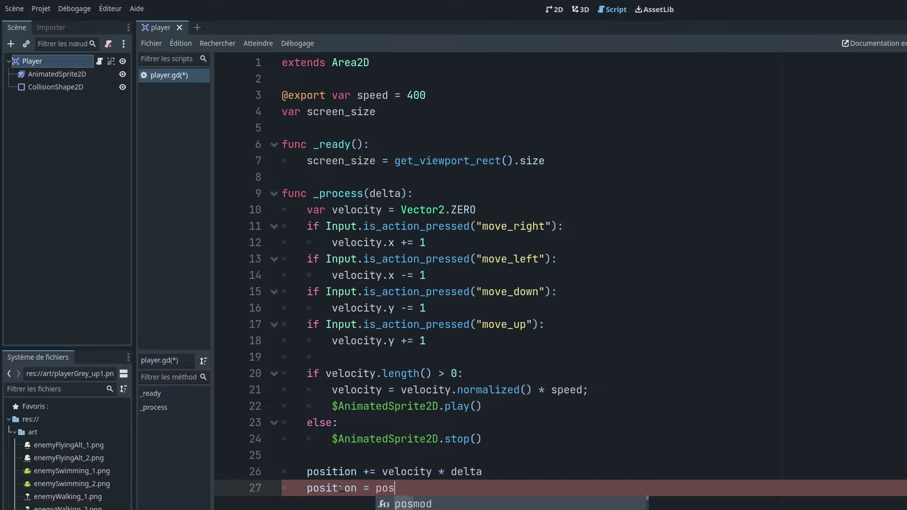
pyautogui.write('ition.')
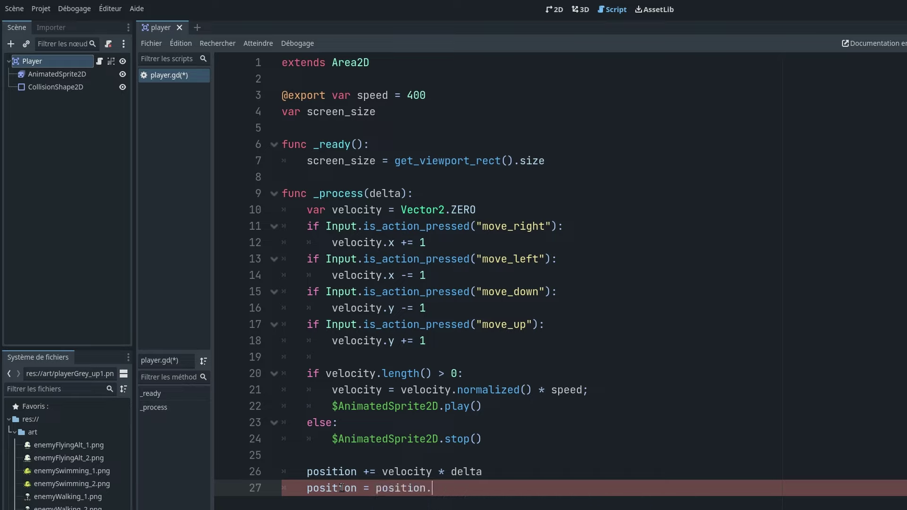
pyautogui.write('clamp(')
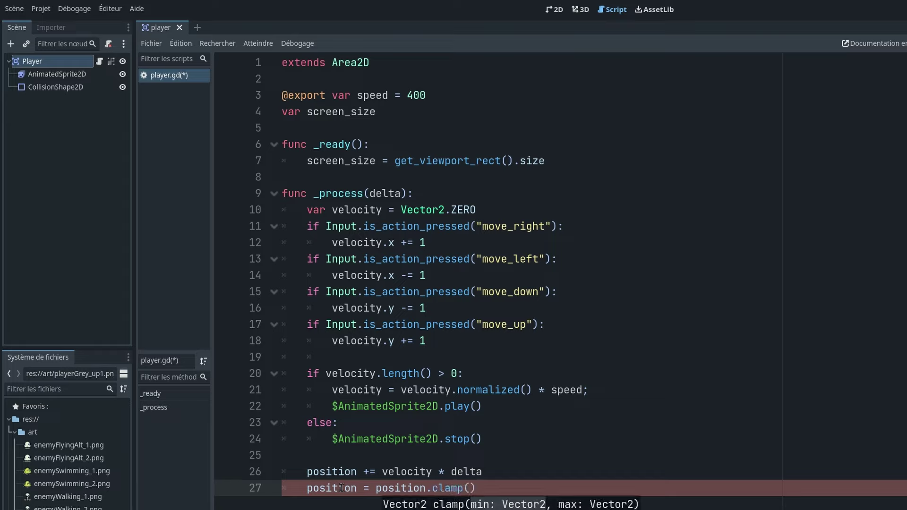
pyautogui.write('Vector2.ZERO, sc')
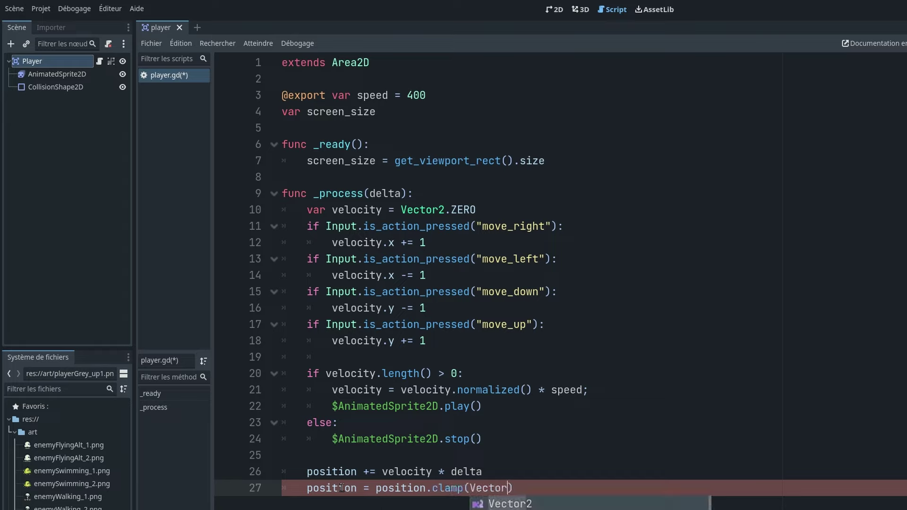
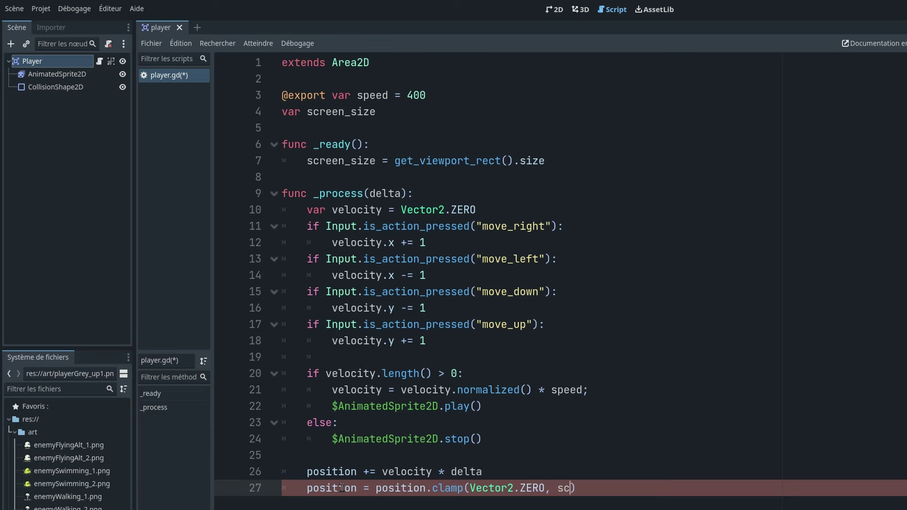
# Type 'position = position.clamp(Vector2.ZERO, scree' on line 27.
# Complete the clamp line with Vector2.ZERO and screen_size as limits, then save player.gd.
pyautogui.write('ree')
pyautogui.press('Return')
pyautogui.hotkey('ctrl', 's')
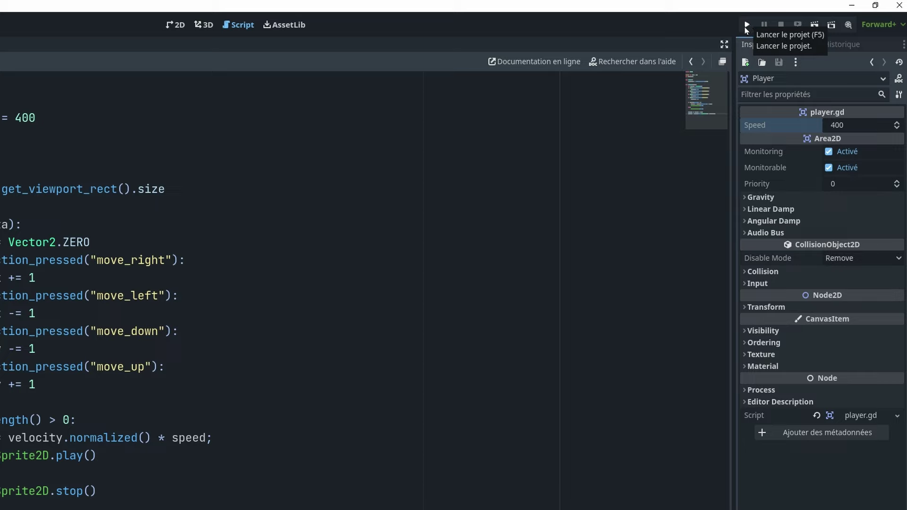
# Run the project with the current scene as main scene, placing the game window beside the code.
pyautogui.click(746, 27)
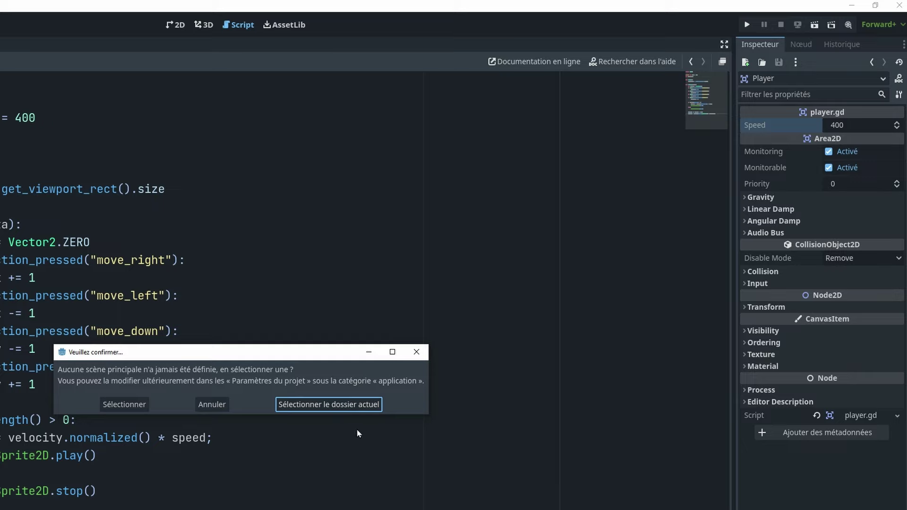
pyautogui.click(314, 405)
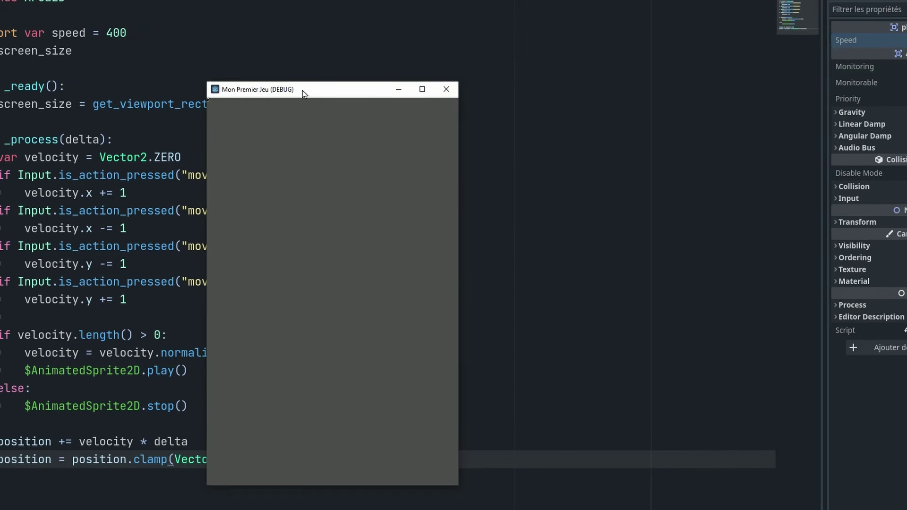
pyautogui.moveTo(302, 90)
pyautogui.mouseDown()
pyautogui.moveTo(441, 112)
pyautogui.moveTo(418, 35)
pyautogui.mouseUp()
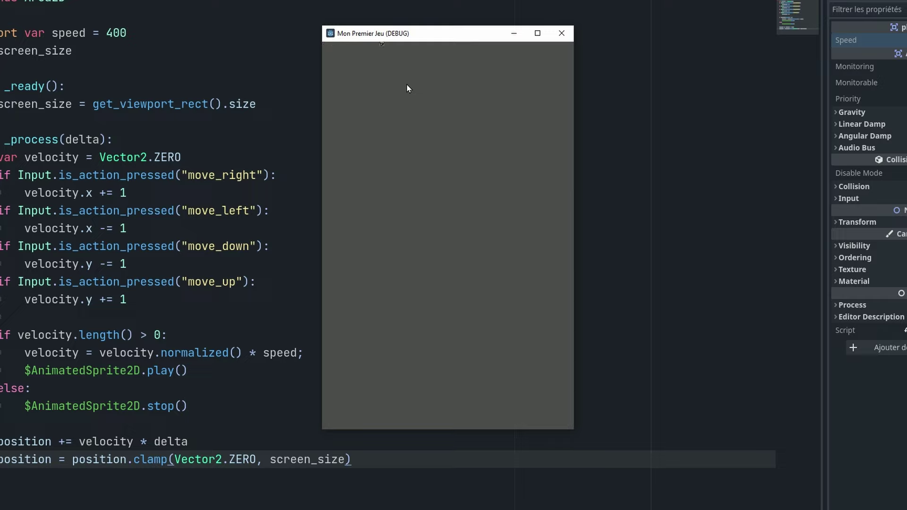
# Test the player's movement in every direction with the arrow keys, then close the game.
pyautogui.press('Up')
pyautogui.press('Down')
pyautogui.press('Right')
pyautogui.press('Left')
pyautogui.press('Down')
pyautogui.press('Right')
pyautogui.press('Left')
pyautogui.press('Right')
pyautogui.press('Left')
pyautogui.press('Right')
pyautogui.press('Down')
pyautogui.press('Up')
pyautogui.press('Up')
pyautogui.press('Up')
pyautogui.press('Down')
pyautogui.press('Up')
pyautogui.press('Down')
pyautogui.press('Up')
pyautogui.press('Down')
pyautogui.click(561, 36)
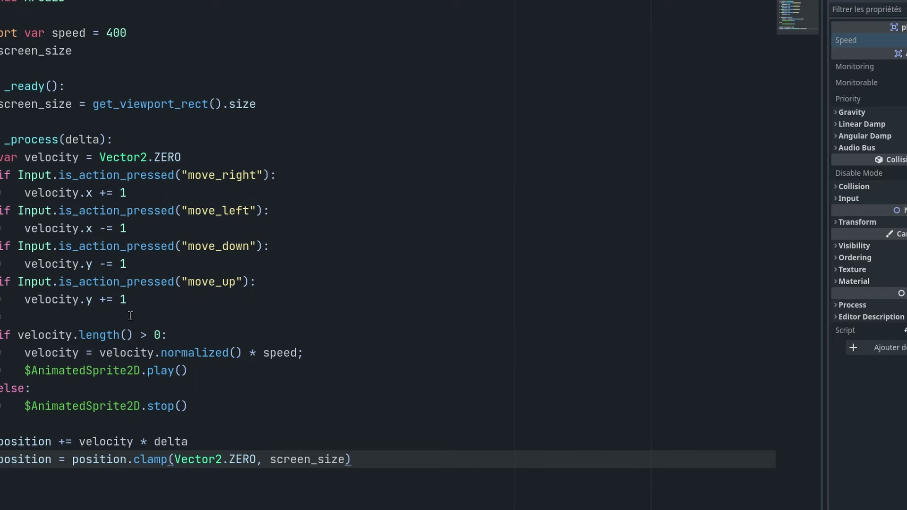
# Make line 16 read 'velocity.y += 1' for the move_down branch.
pyautogui.click(335, 289)
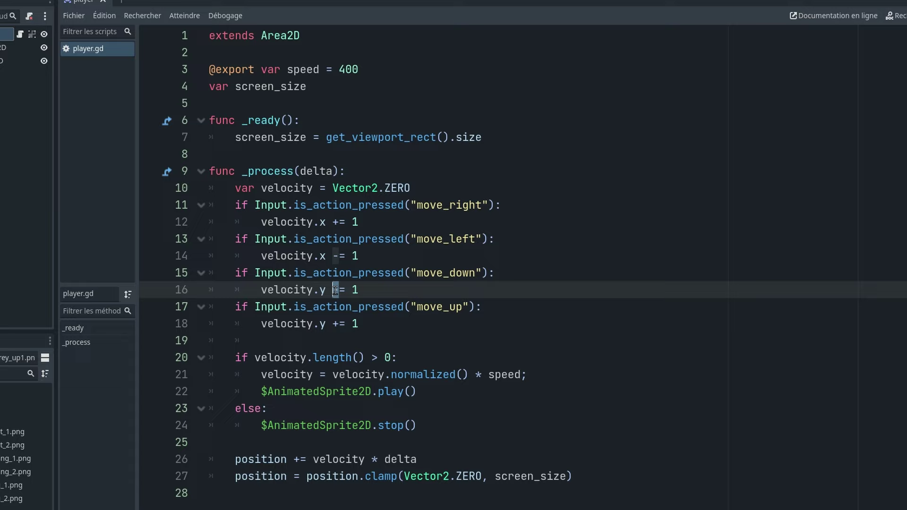
pyautogui.press('Delete')
pyautogui.write('-')
pyautogui.click(336, 323)
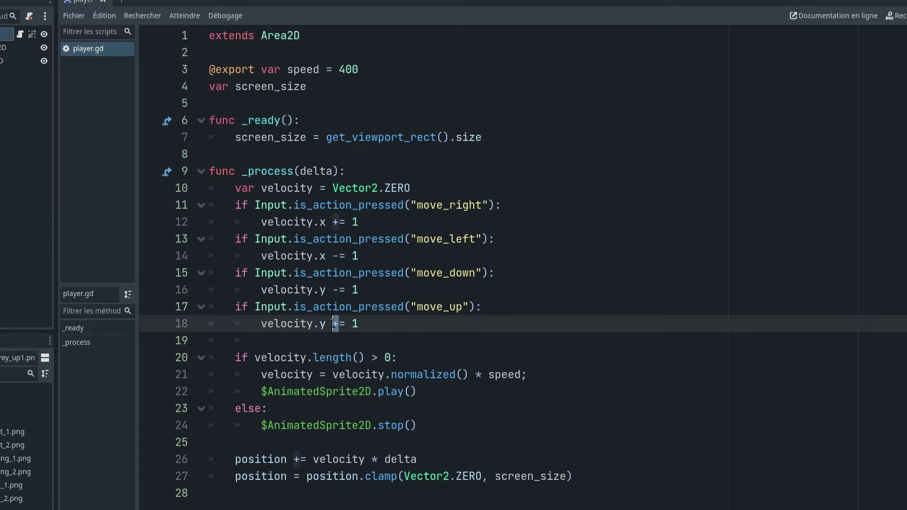
pyautogui.click(340, 290)
pyautogui.press('BackSpace')
pyautogui.write('+')
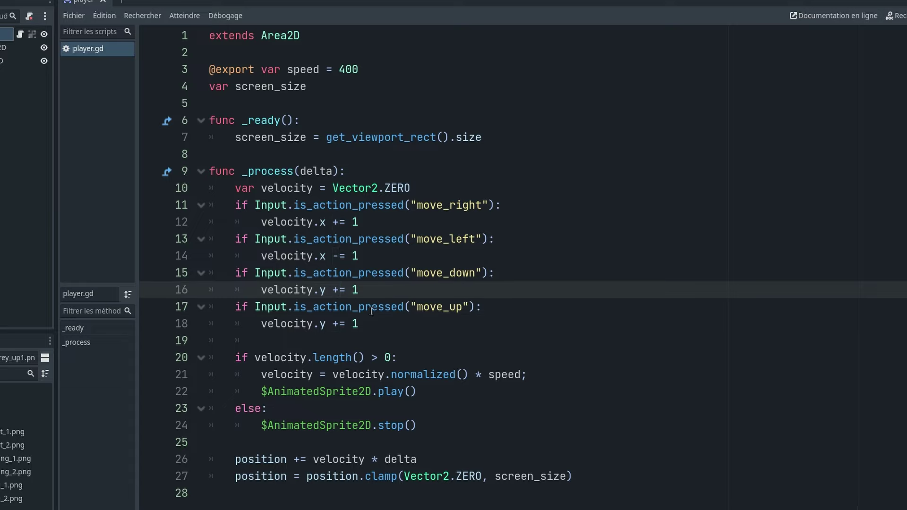
# Change line 18 to 'velocity.y -= 1' for move_up and save the script.
pyautogui.press('Down')
pyautogui.press('Down')
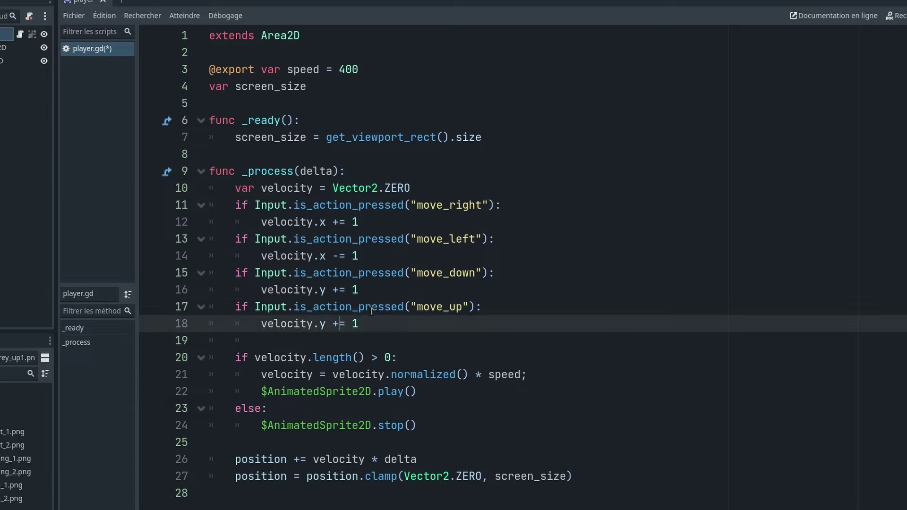
pyautogui.press('BackSpace')
pyautogui.write('-')
pyautogui.hotkey('ctrl', 's')
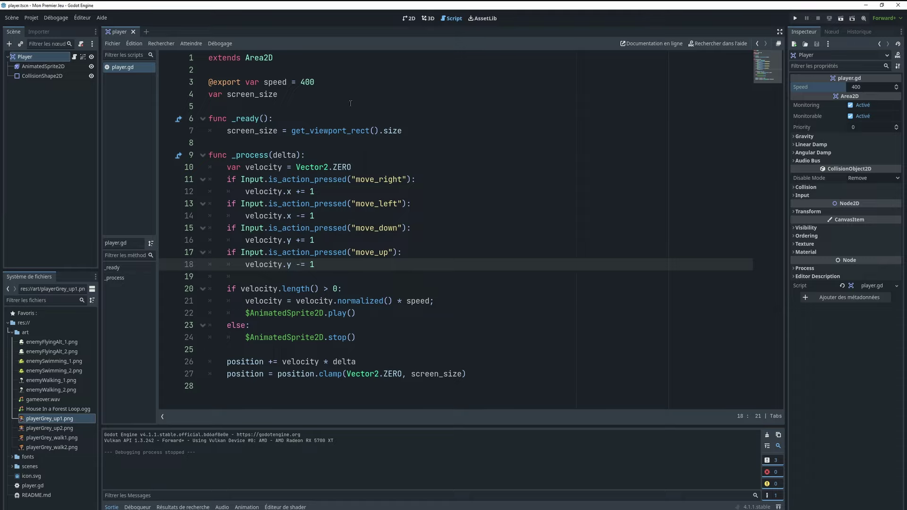
# Select the Player node and set its Transform Scale to 5 for x and y.
pyautogui.click(28, 57)
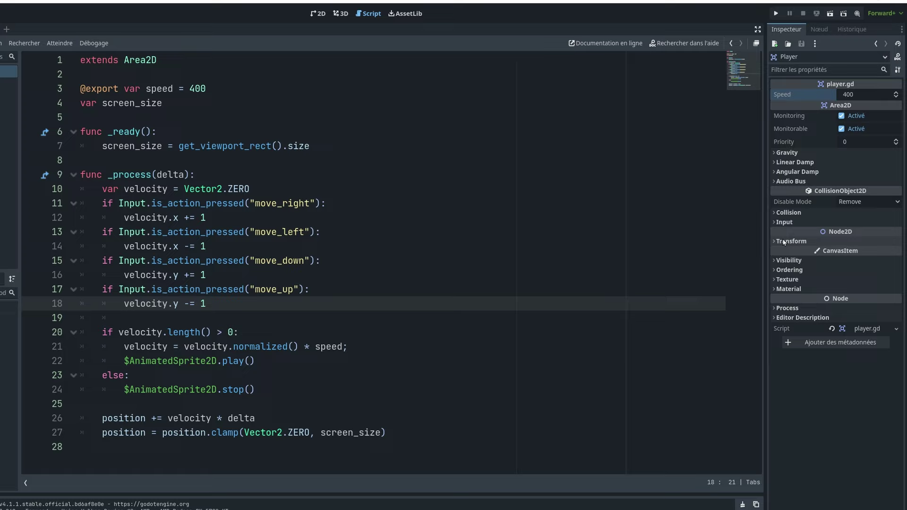
pyautogui.click(808, 212)
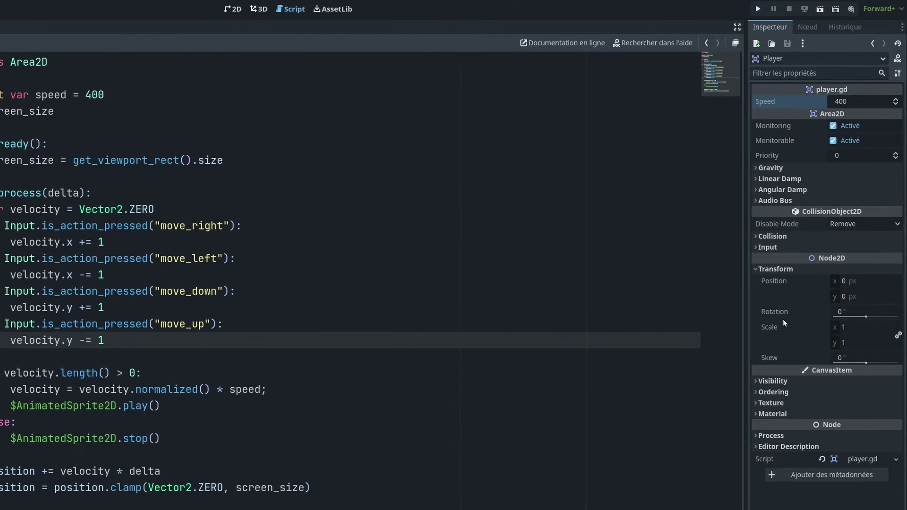
pyautogui.click(848, 328)
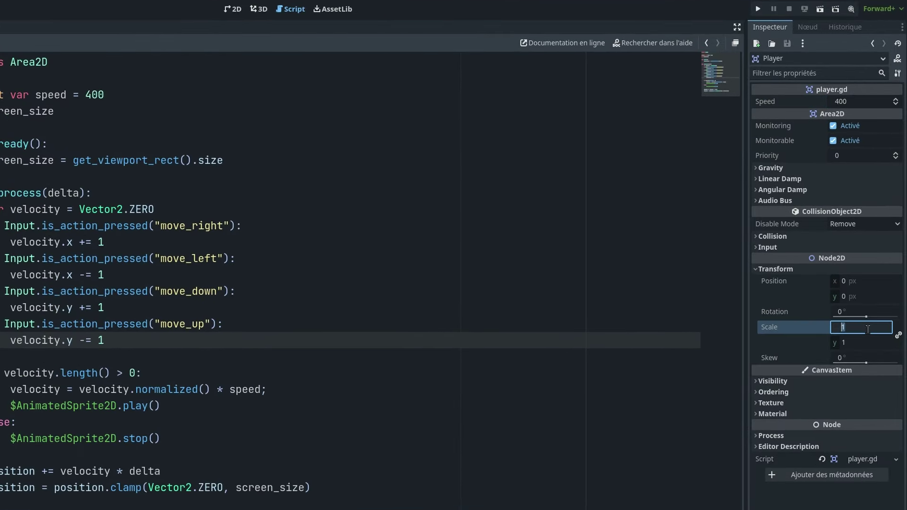
pyautogui.click(861, 330)
pyautogui.doubleClick(854, 328)
pyautogui.write('5')
pyautogui.click(855, 343)
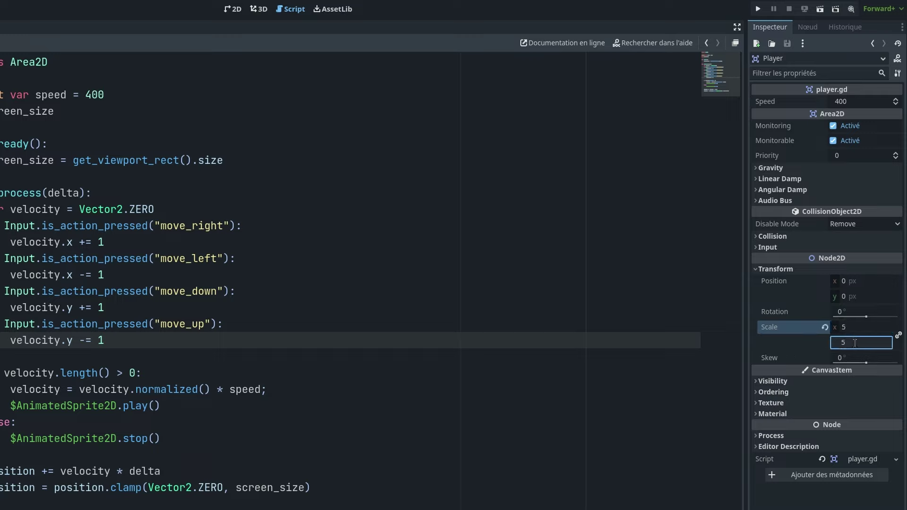
pyautogui.click(840, 346)
# Run the game with the enlarged player and move the game window to a clearer spot.
pyautogui.write('-')
pyautogui.click(758, 10)
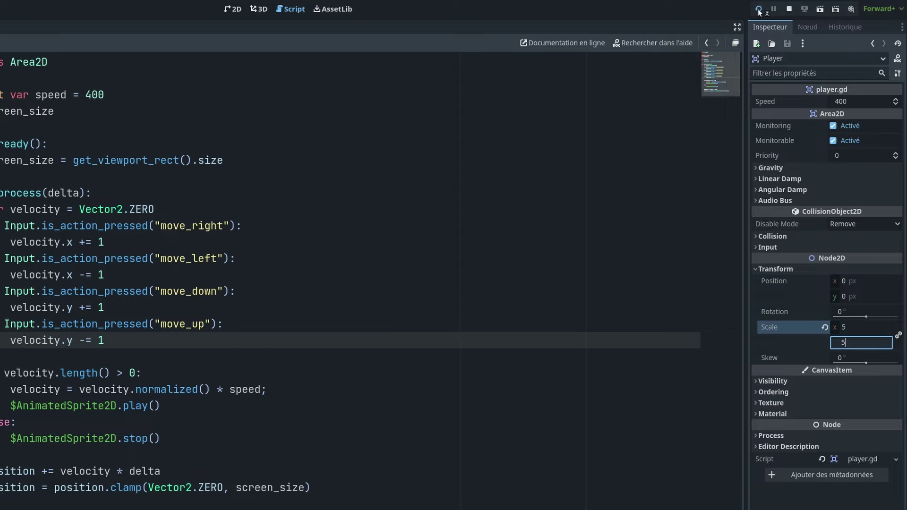
pyautogui.moveTo(286, 152); pyautogui.dragTo(344, 186)
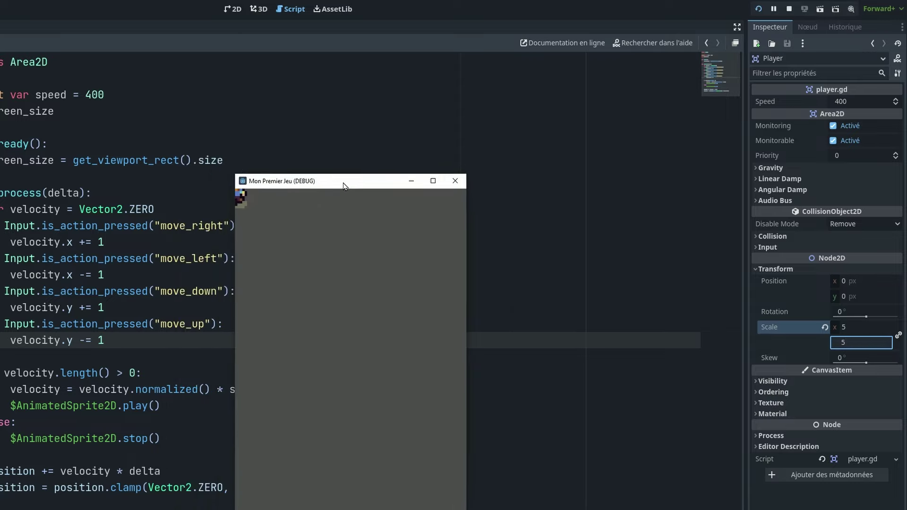
# Walk the scaled player diagonally, into corners and along every edge of the window.
pyautogui.press('Right')
pyautogui.press('Left')
pyautogui.press('Down')
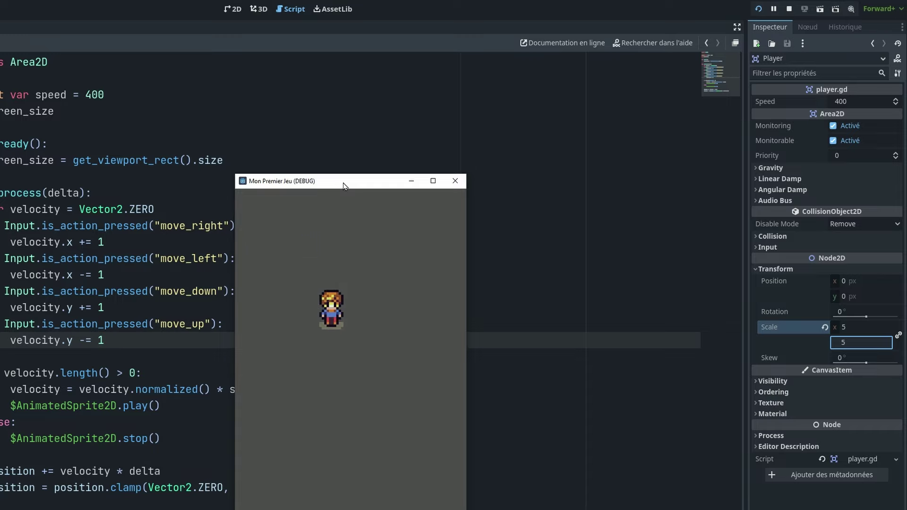
pyautogui.press('Right')
pyautogui.press('Down')
pyautogui.press('Left')
pyautogui.press('Up')
pyautogui.press('Right')
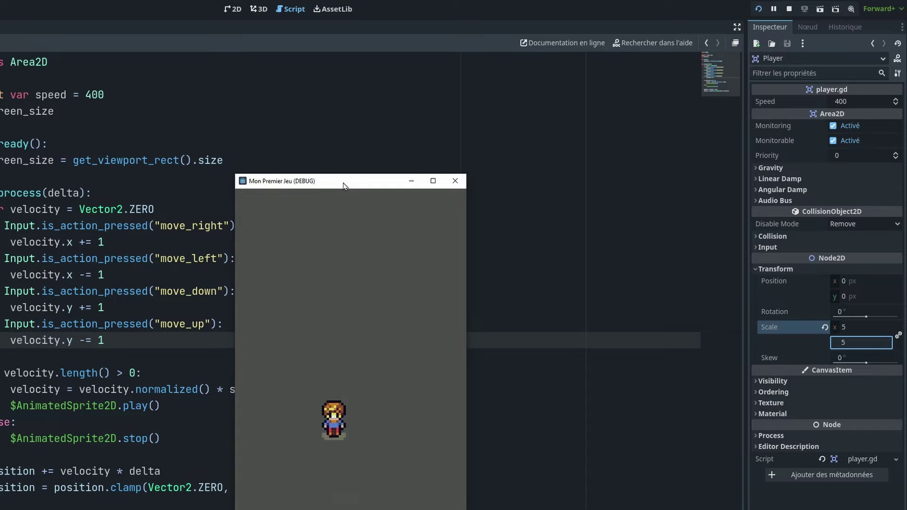
pyautogui.press('Up')
pyautogui.press('Left')
pyautogui.press('Right')
pyautogui.press('Down')
pyautogui.press('Left')
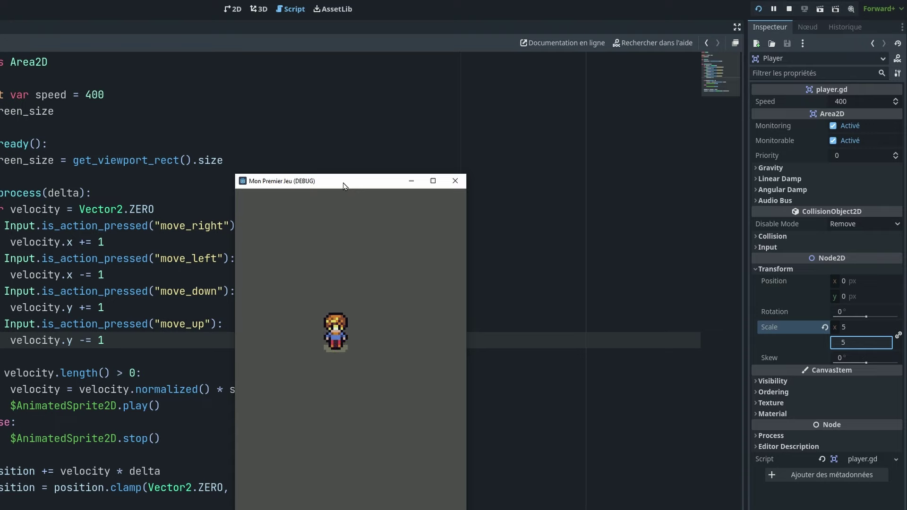
pyautogui.press('Down')
pyautogui.press('Right')
pyautogui.press('Down')
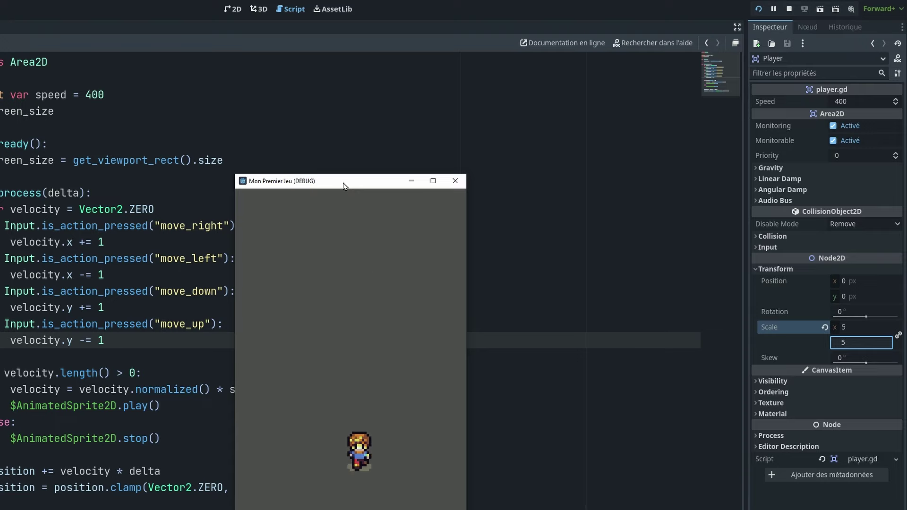
pyautogui.press('Up')
pyautogui.press('Left')
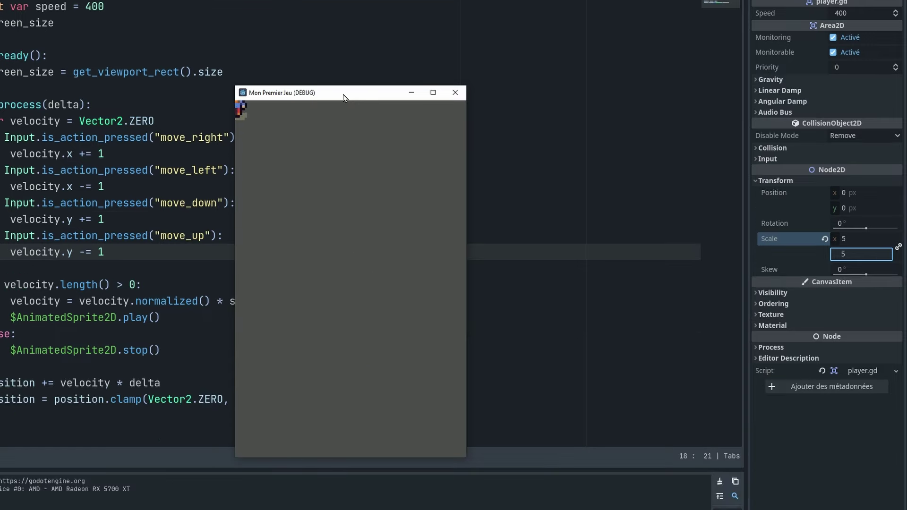
pyautogui.press('Right')
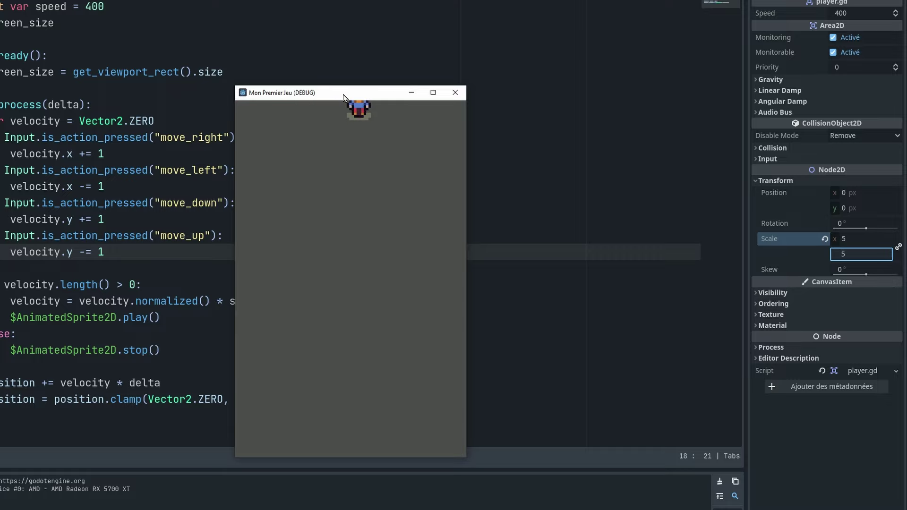
pyautogui.press('Down')
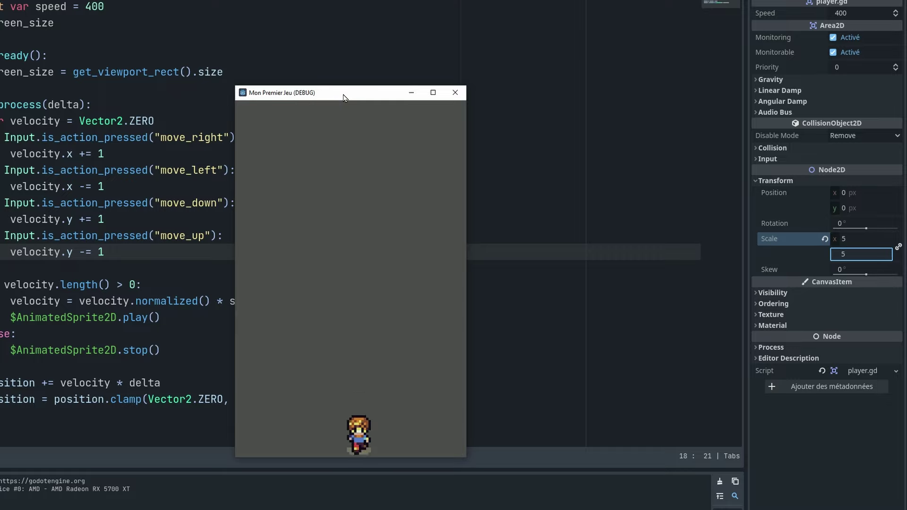
pyautogui.press('Up')
pyautogui.press('Down')
pyautogui.press('Right')
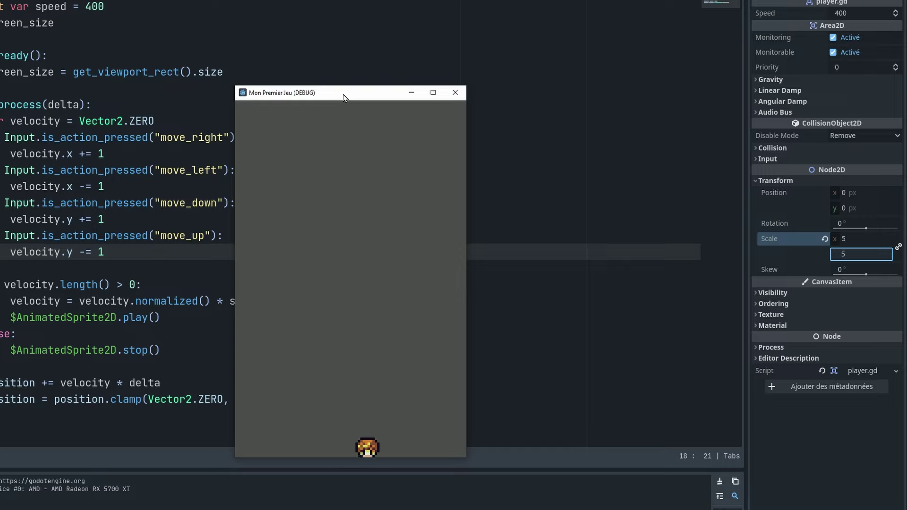
pyautogui.press('Right')
pyautogui.press('Left')
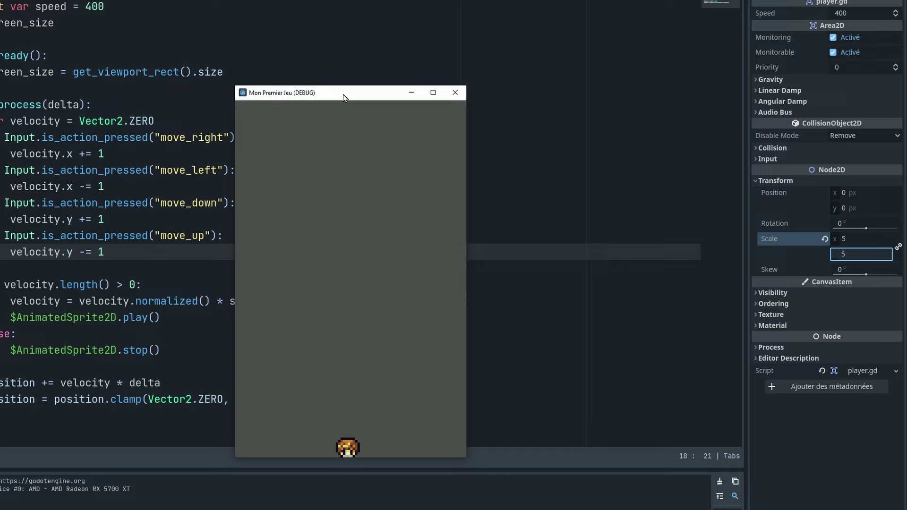
pyautogui.press('Left')
pyautogui.press('Up')
pyautogui.press('Right')
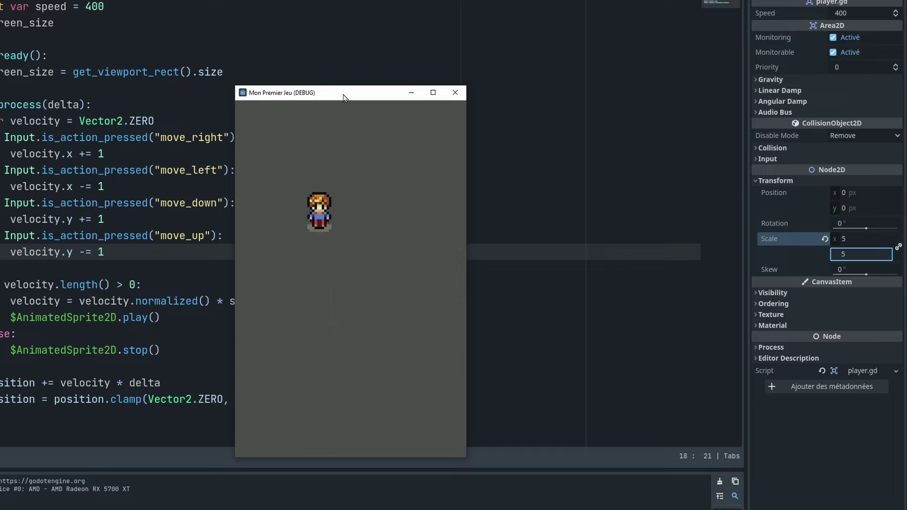
pyautogui.press('Up')
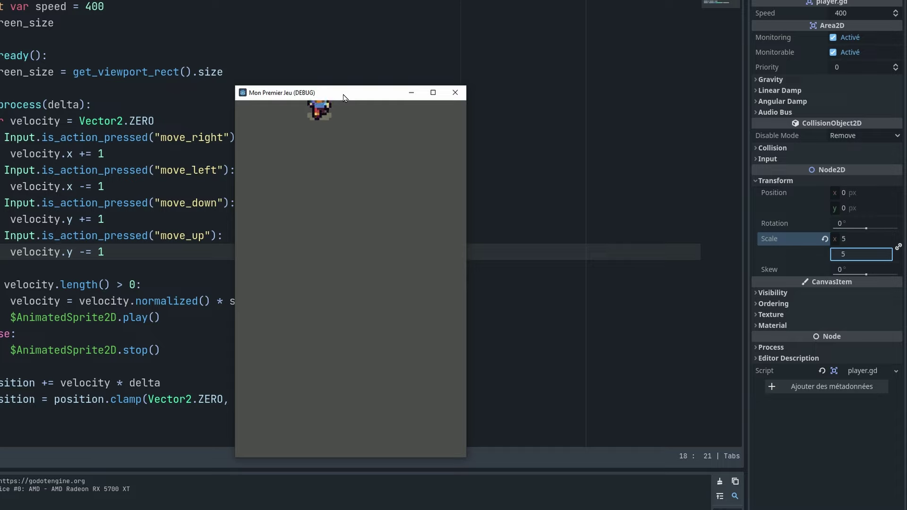
pyautogui.press('Down')
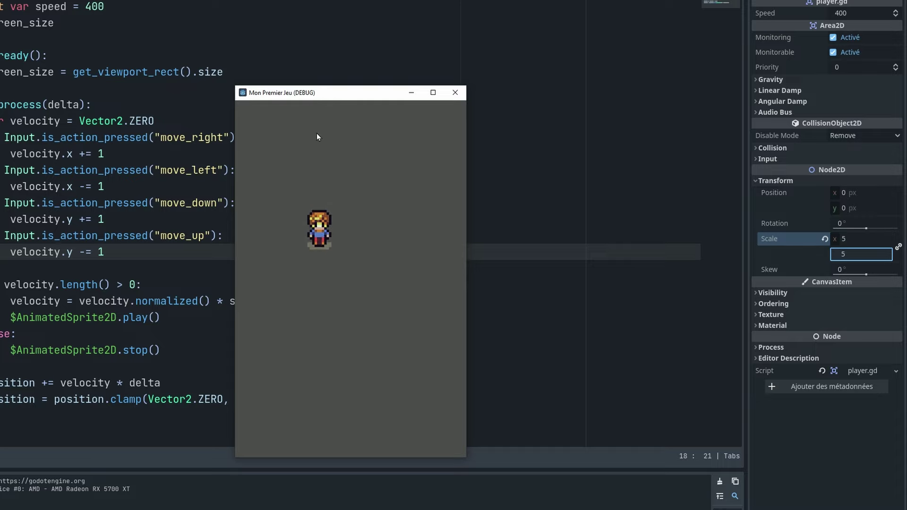
pyautogui.press('Up')
pyautogui.press('Right')
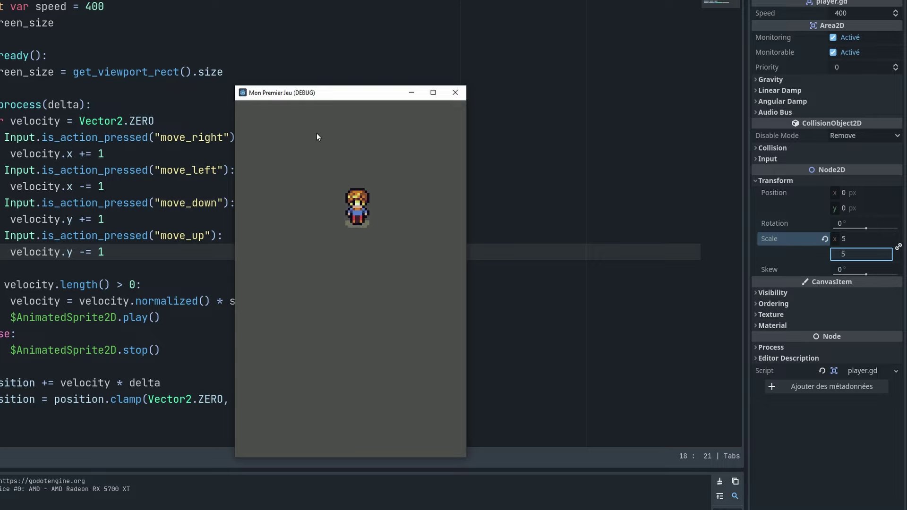
pyautogui.press('Left')
pyautogui.press('Right')
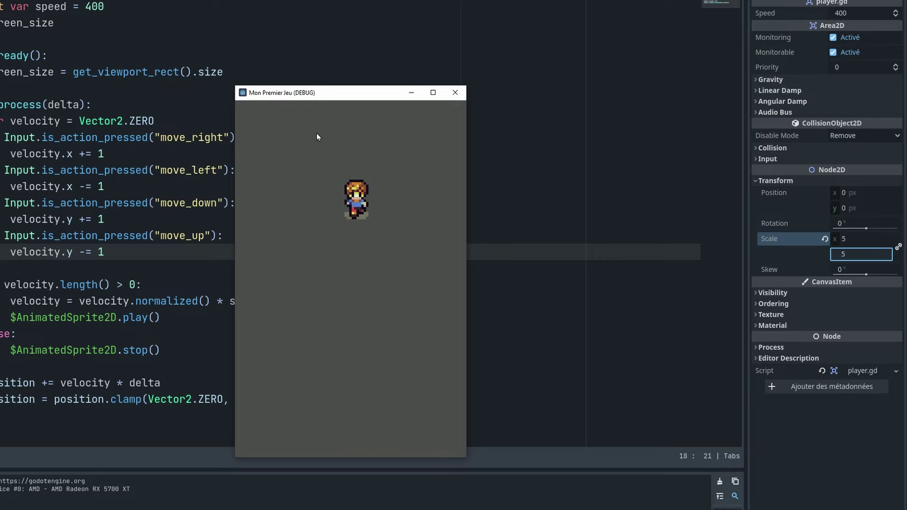
pyautogui.press('Up')
pyautogui.press('Down')
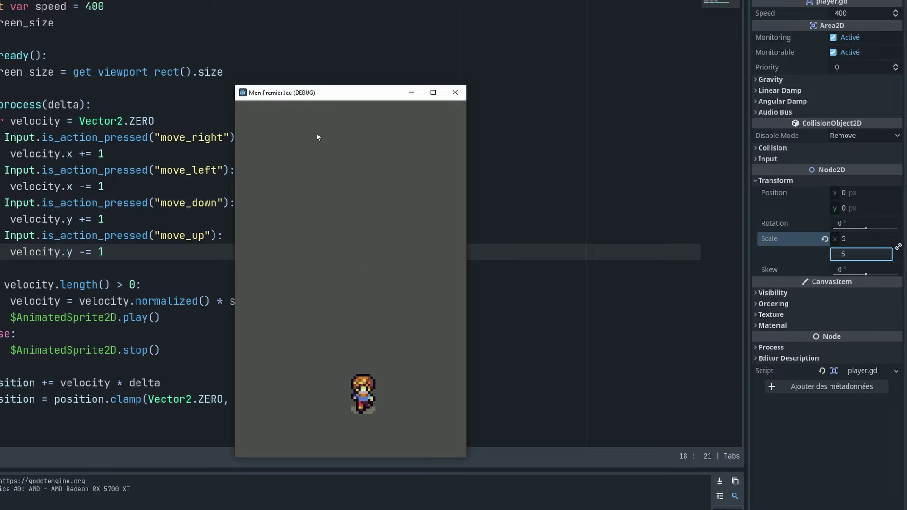
pyautogui.press('Up')
pyautogui.press('Down')
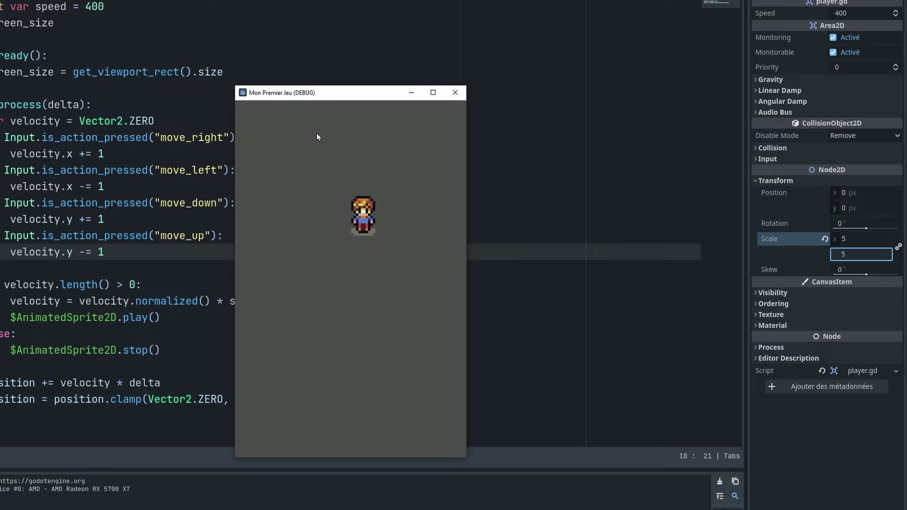
pyautogui.press('Left')
pyautogui.press('Right')
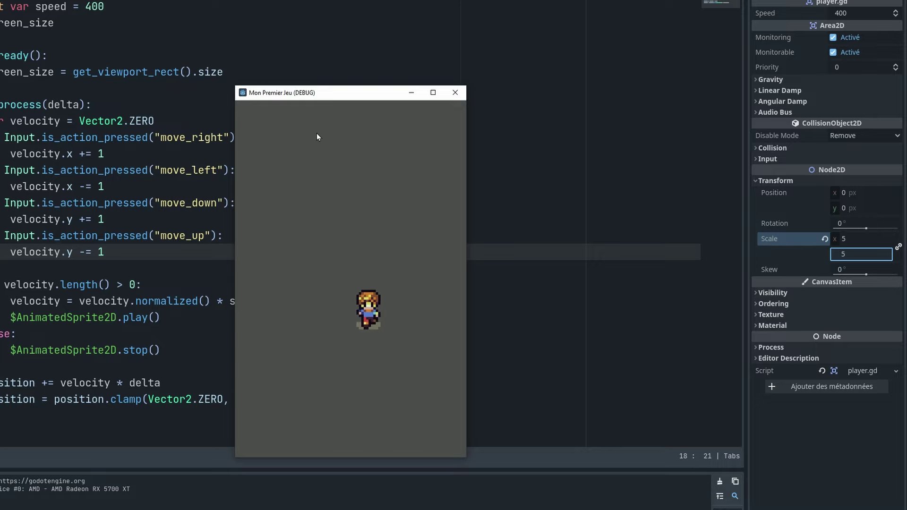
pyautogui.press('Left')
pyautogui.press('Right')
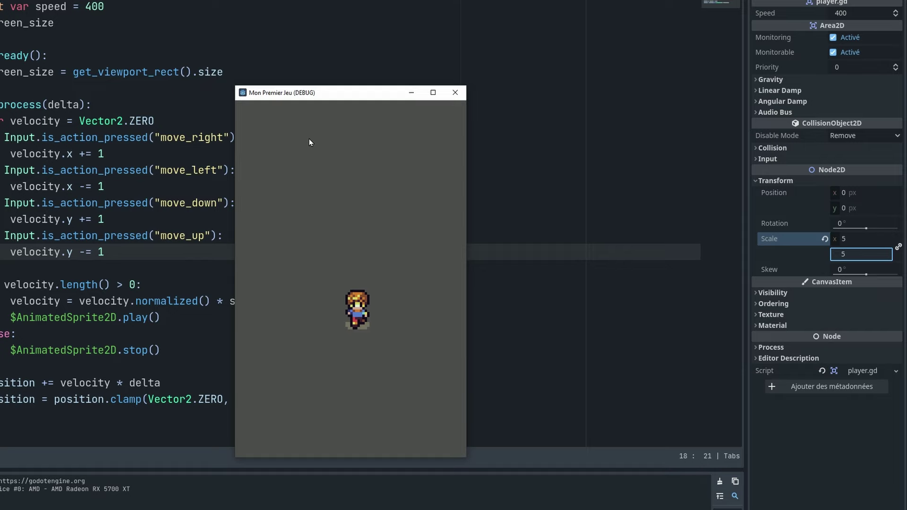
# Close the game and add 'if velocity.x != 0:' after the position clamp line.
pyautogui.click(449, 95)
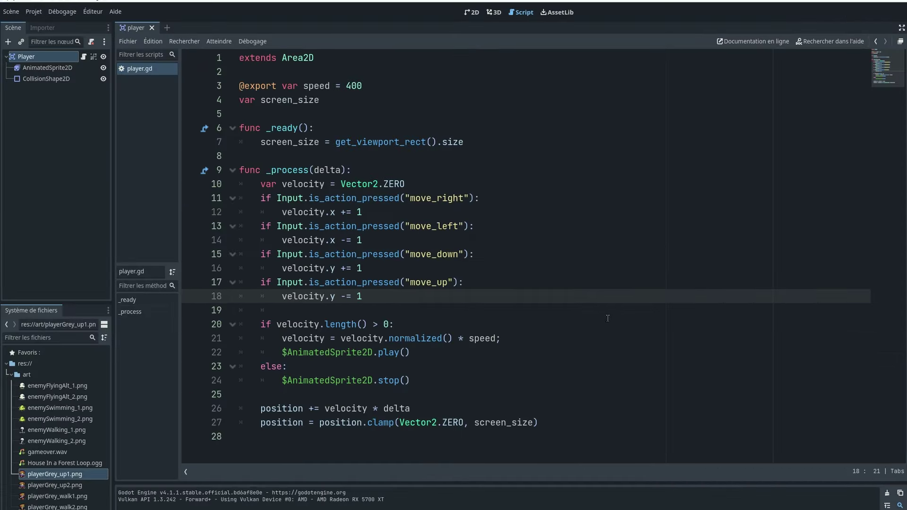
pyautogui.click(572, 324)
pyautogui.click(581, 427)
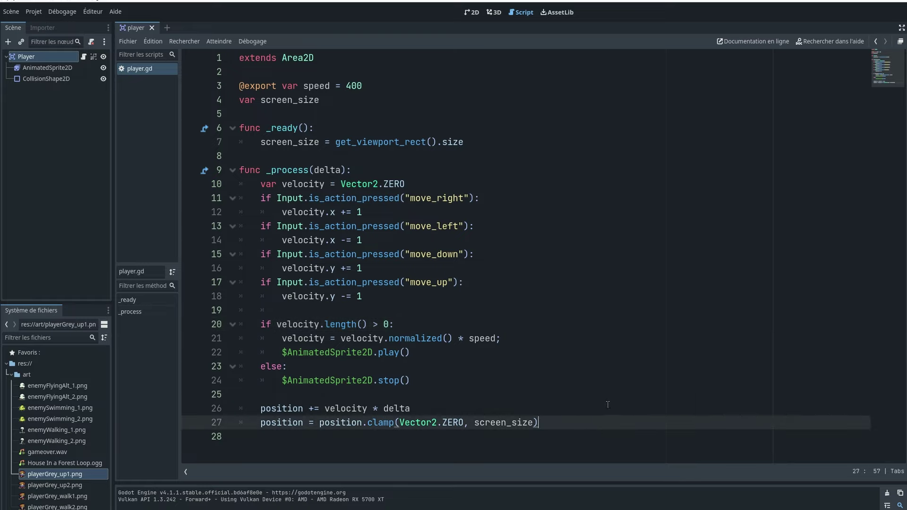
pyautogui.press('Return')
pyautogui.press('Return')
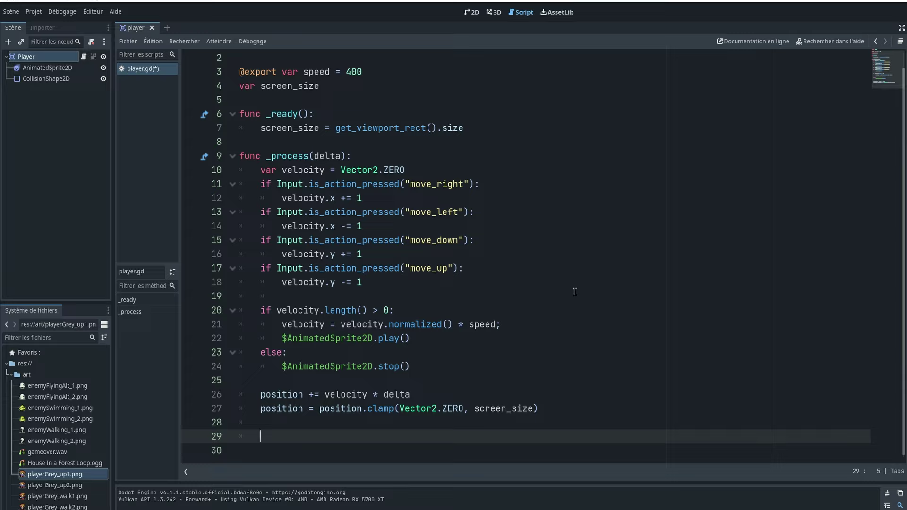
pyautogui.write('if velo')
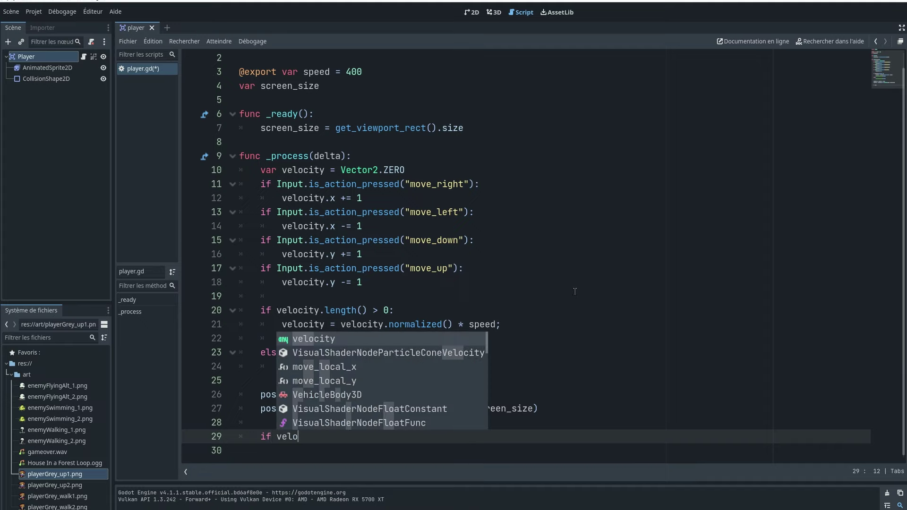
pyautogui.write('city')
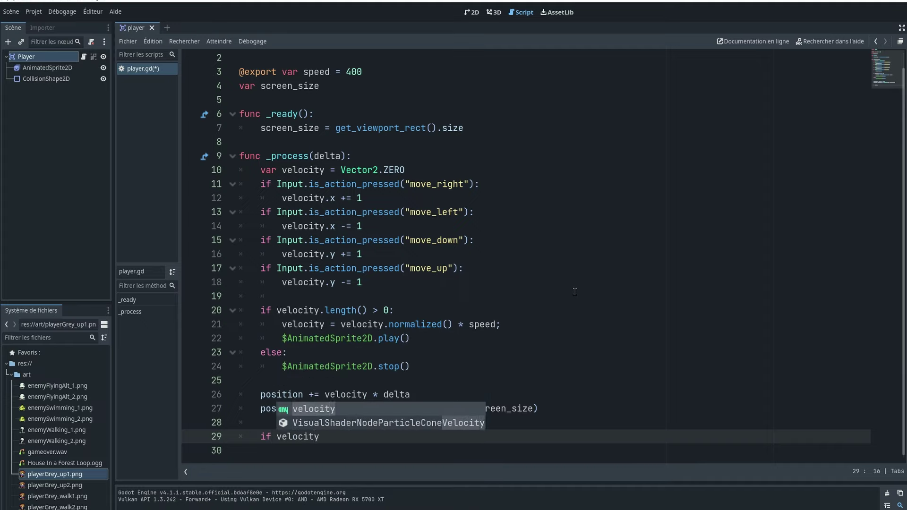
pyautogui.write('.x')
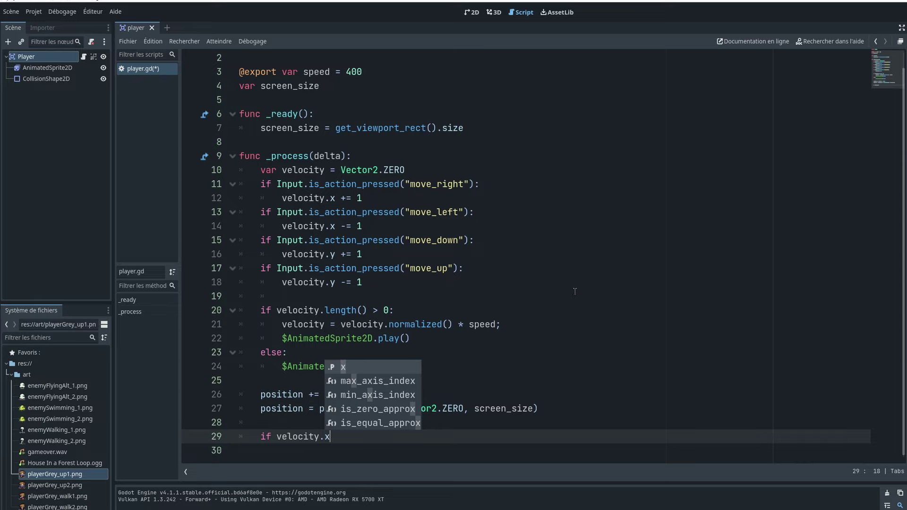
pyautogui.write(' != 0')
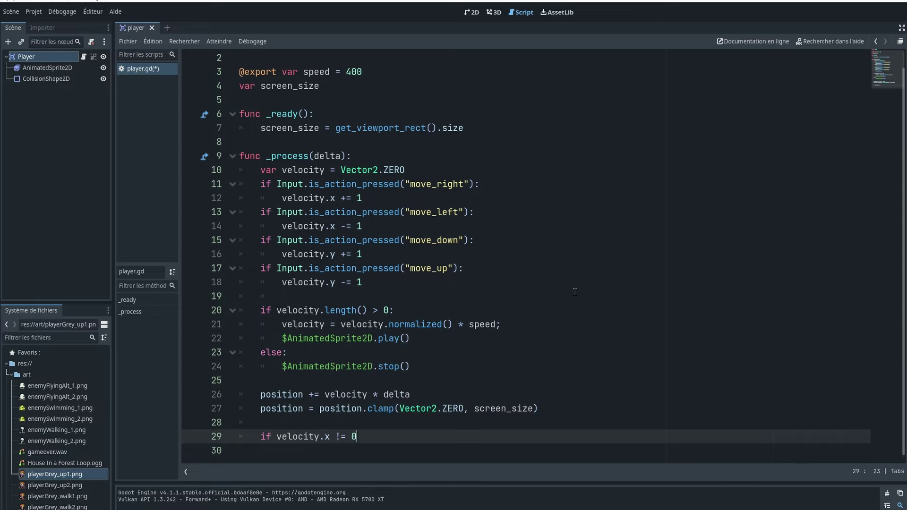
pyautogui.press('Return')
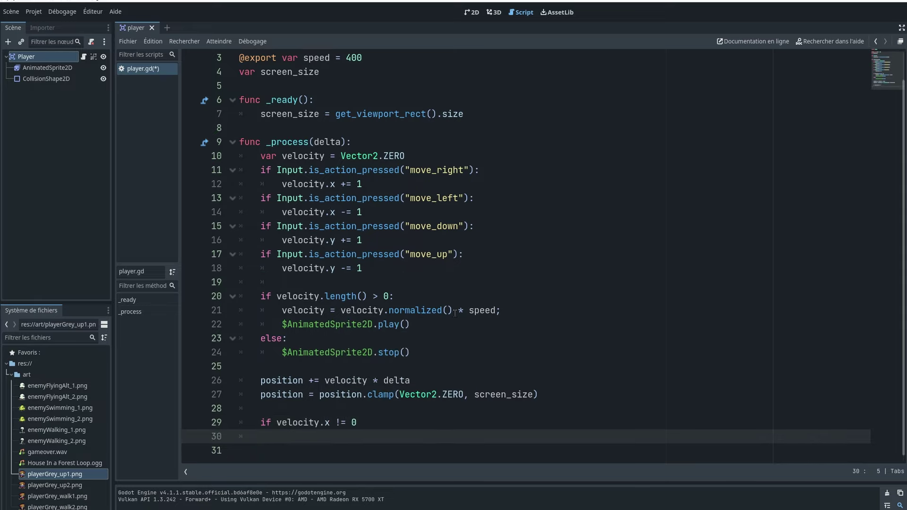
pyautogui.press('Tab')
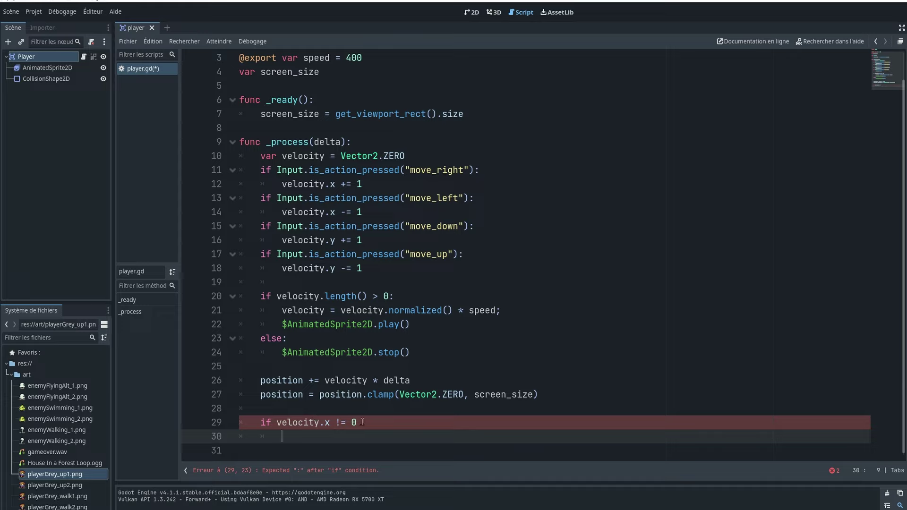
pyautogui.click(362, 422)
pyautogui.write(':')
pyautogui.click(371, 432)
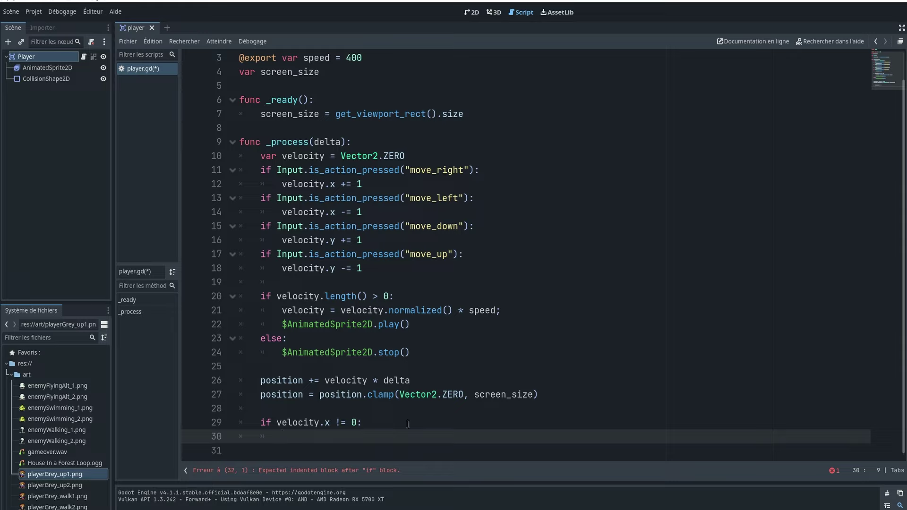
# Inside that branch, set $AnimatedSprite2D.animation to "walk".
pyautogui.write('$Ani')
pyautogui.press('Return')
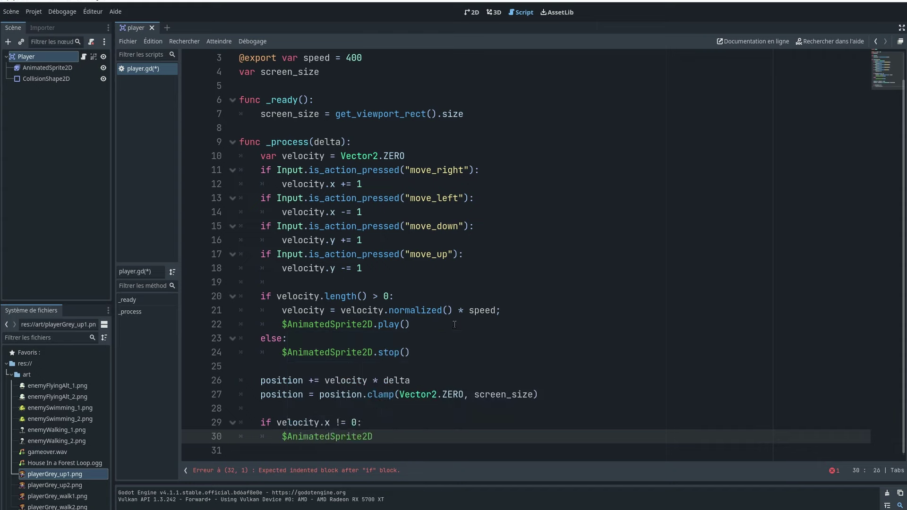
pyautogui.write('.')
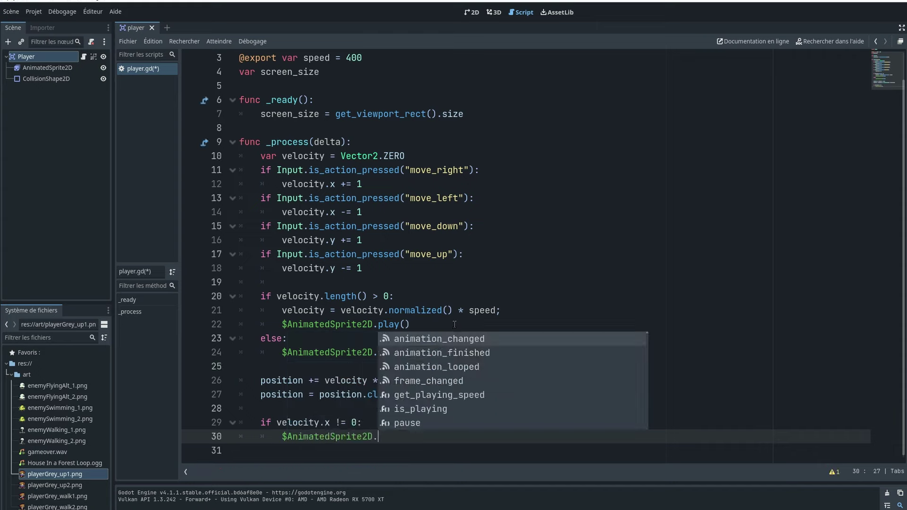
pyautogui.write('ani')
pyautogui.press('Down')
pyautogui.press('Down')
pyautogui.press('Down')
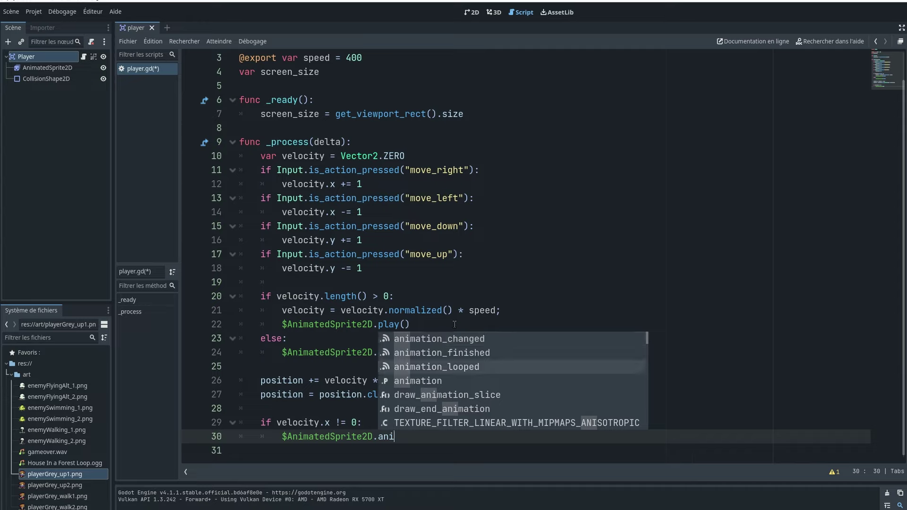
pyautogui.press('Return')
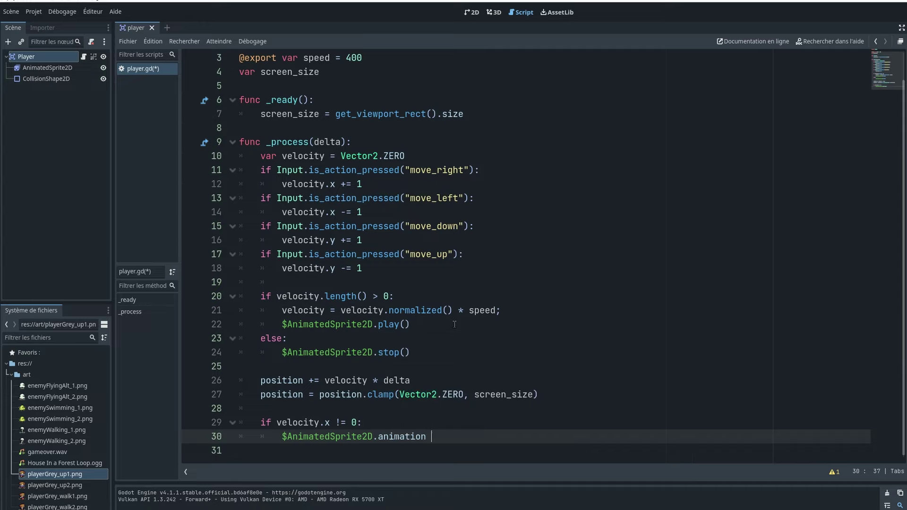
pyautogui.write('= "')
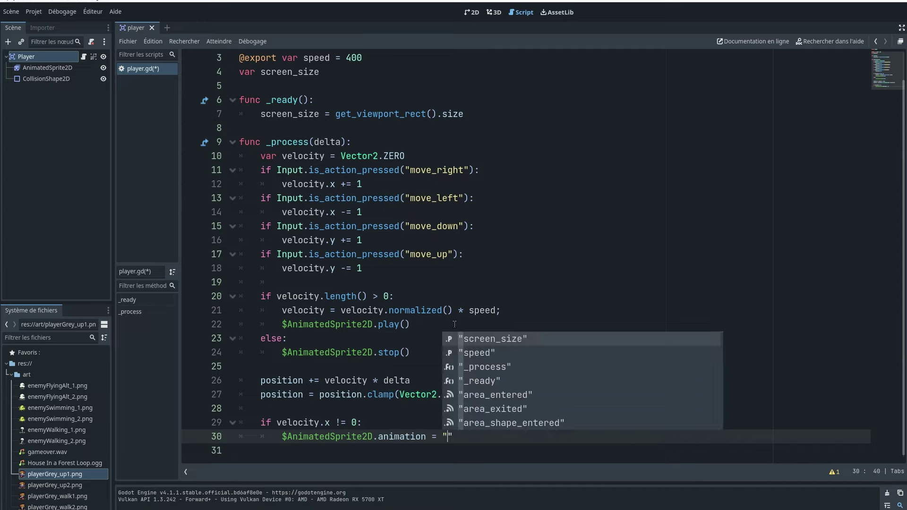
pyautogui.write('walk')
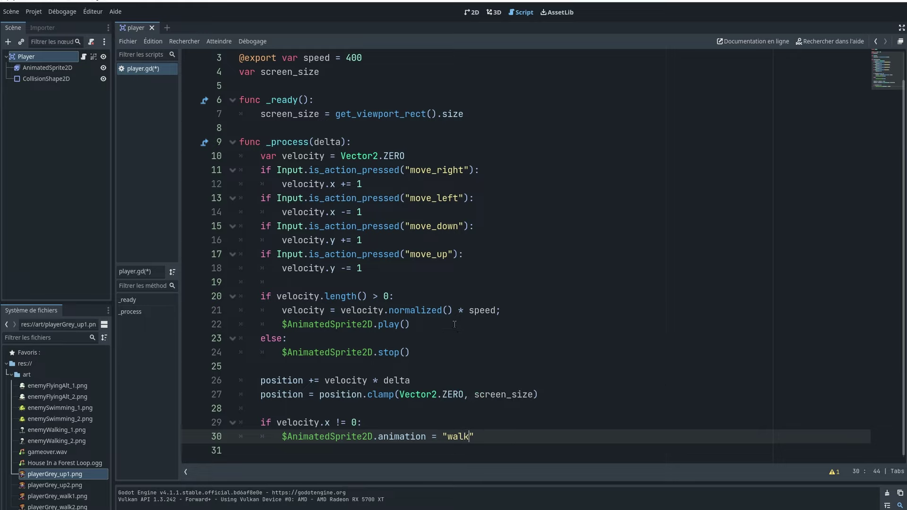
pyautogui.press('Return')
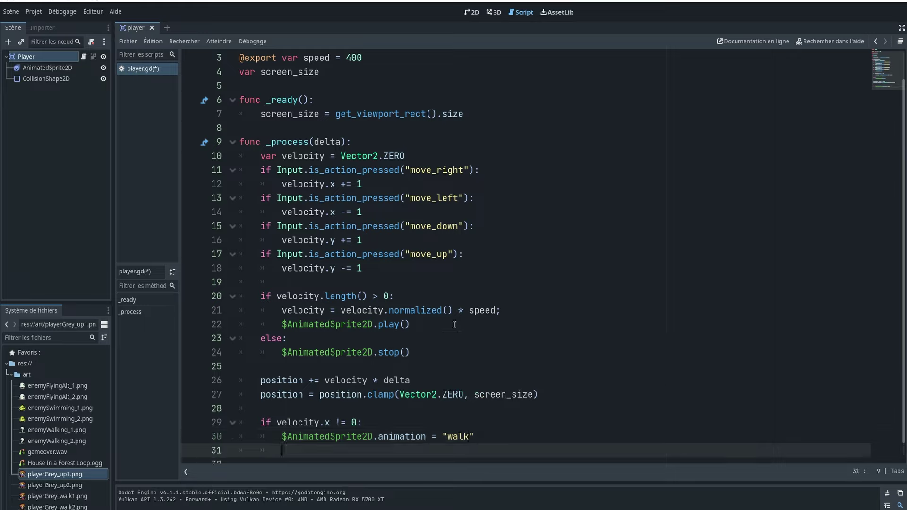
# Add '$AnimatedSprite2D.flip_h = velocity.x < 0' on line 31 and save the script.
pyautogui.scroll(-1, 306, 424)
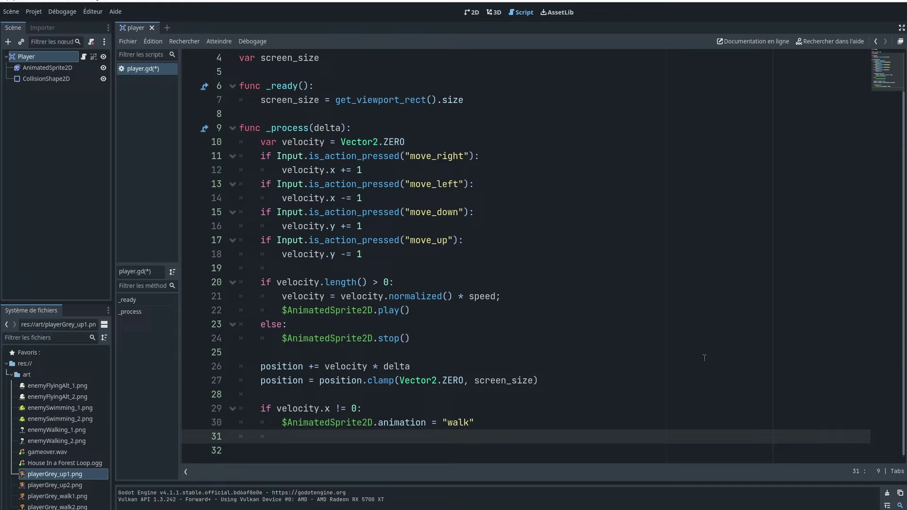
pyautogui.write('$An')
pyautogui.press('Return')
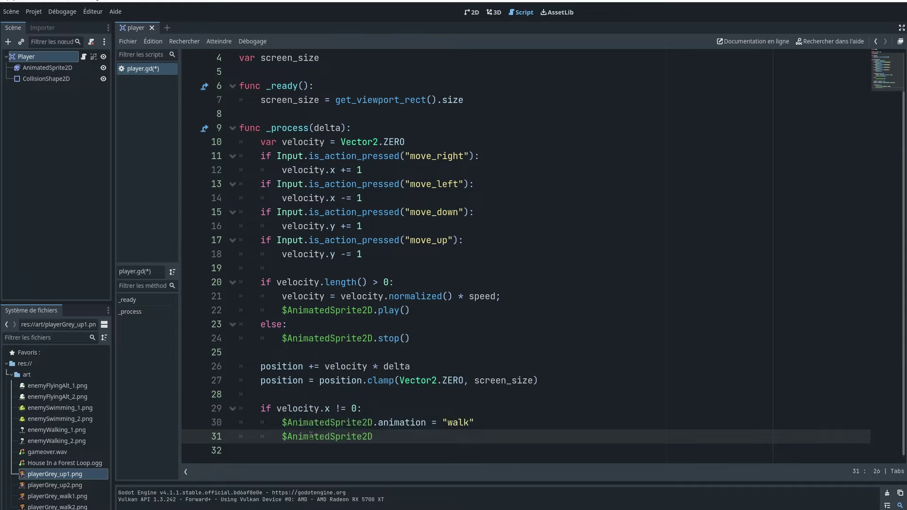
pyautogui.write('.')
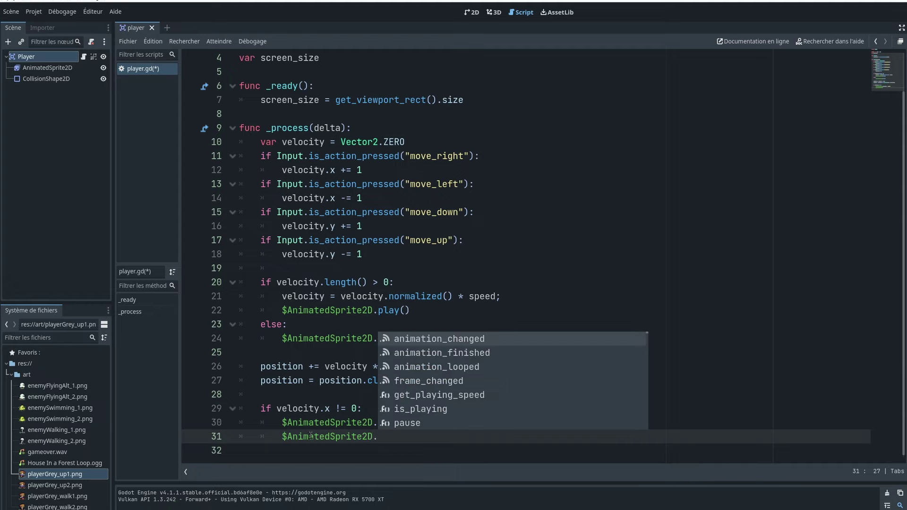
pyautogui.write('flip')
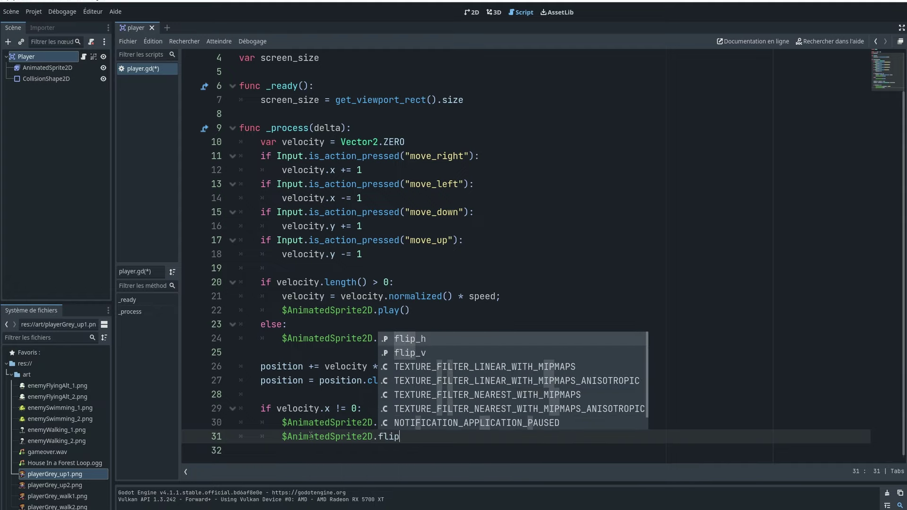
pyautogui.write('_h')
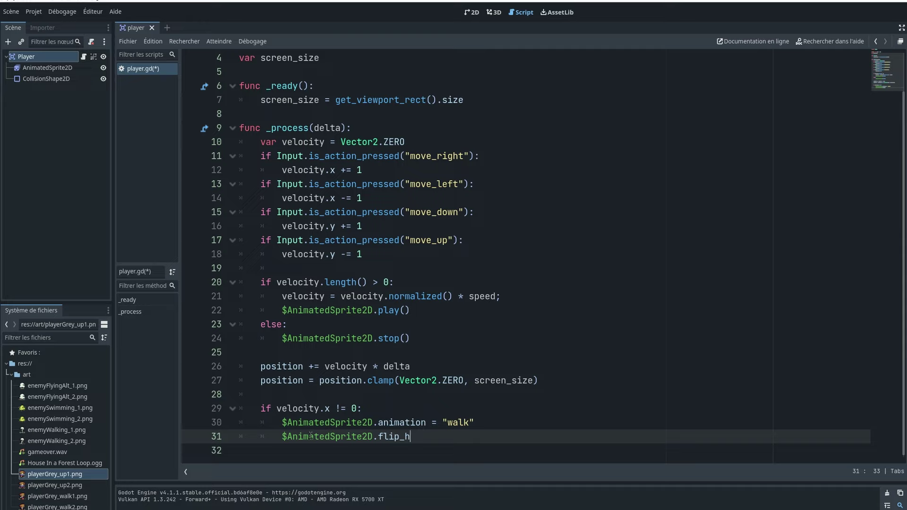
pyautogui.write(' = ')
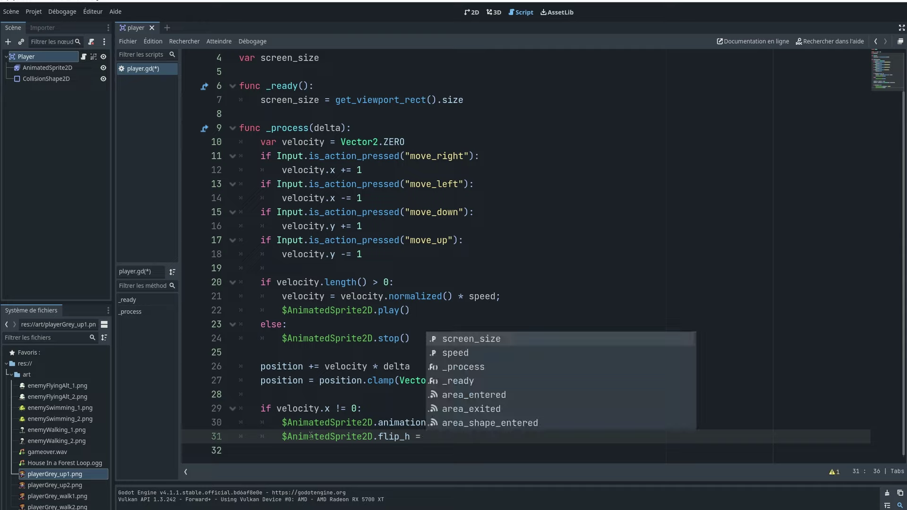
pyautogui.write('velo')
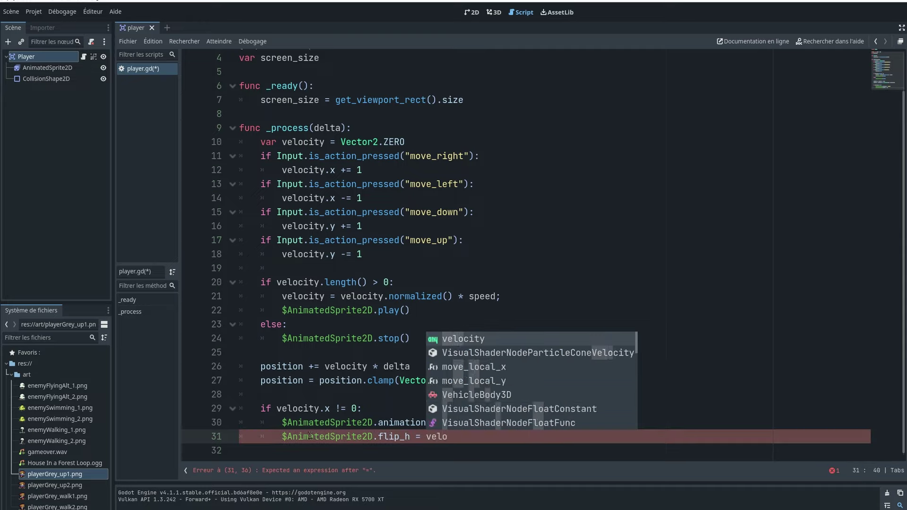
pyautogui.write('city.x ')
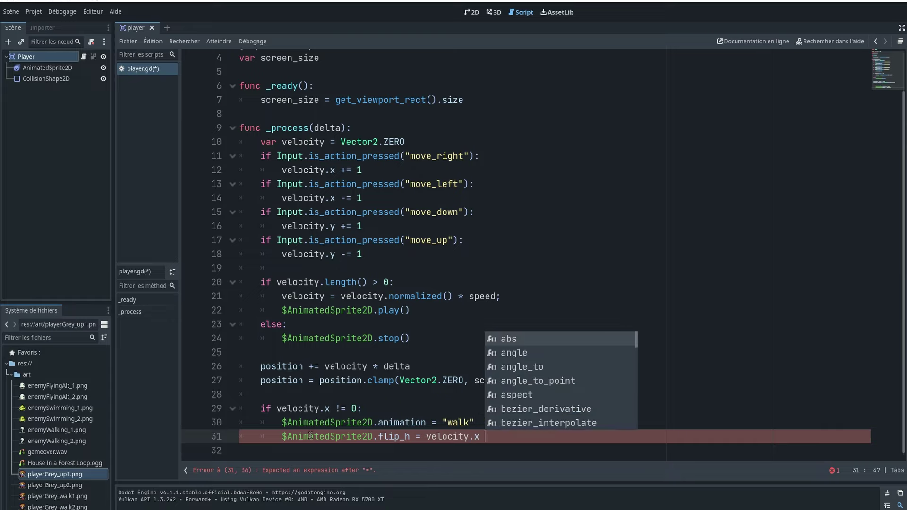
pyautogui.write('< 0')
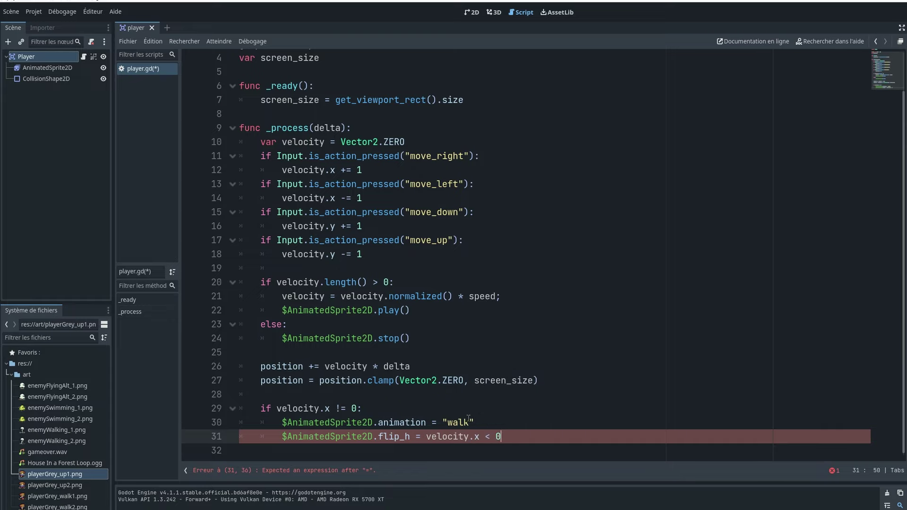
pyautogui.hotkey('ctrl', 's')
pyautogui.scroll(-1, 500, 437)
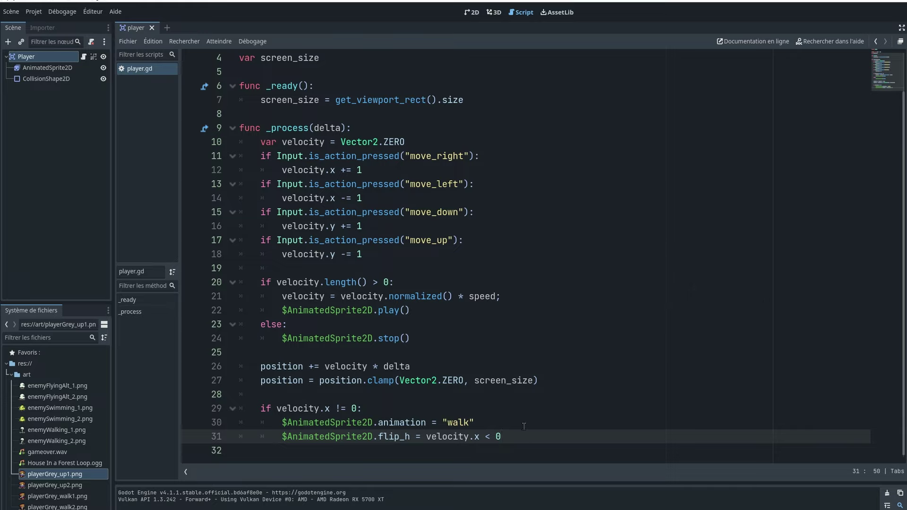
pyautogui.press('Return')
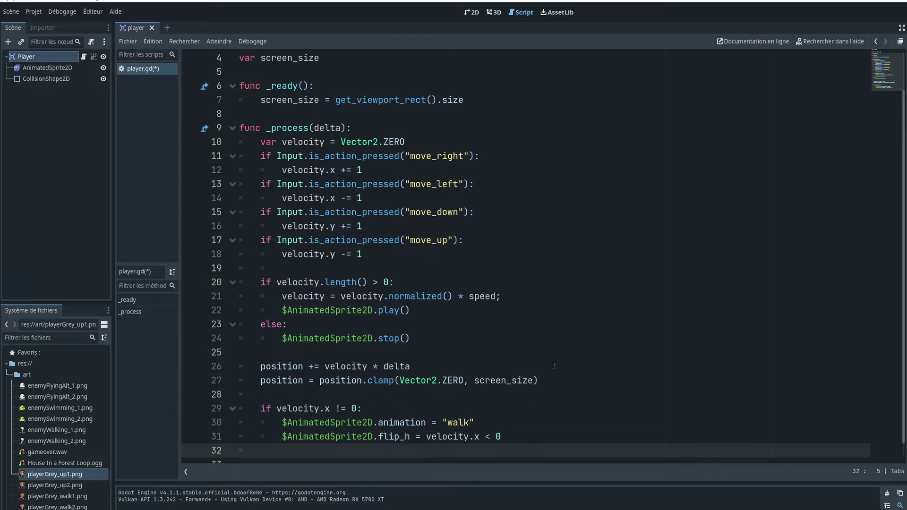
# Add an 'elif velocity.y != 0:' branch setting $AnimatedSprite2D.animation to "up", then save.
pyautogui.scroll(-1, 510, 312)
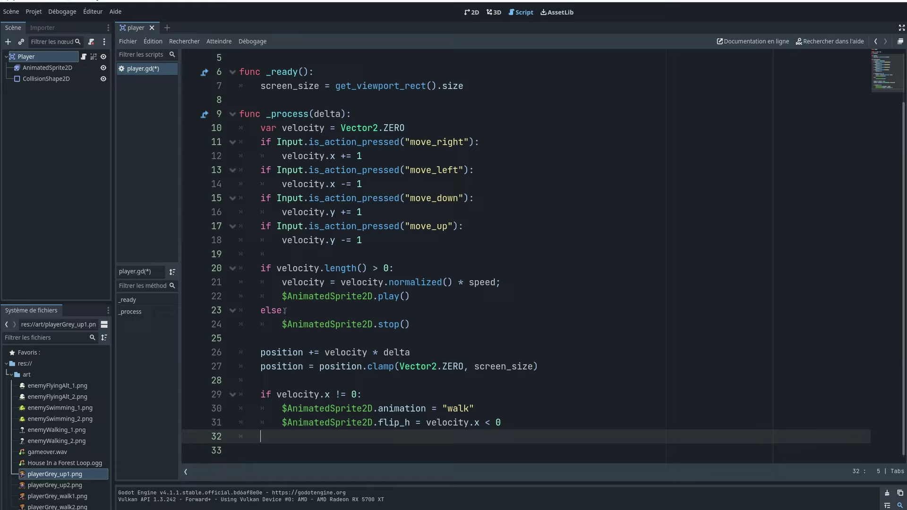
pyautogui.write('elif')
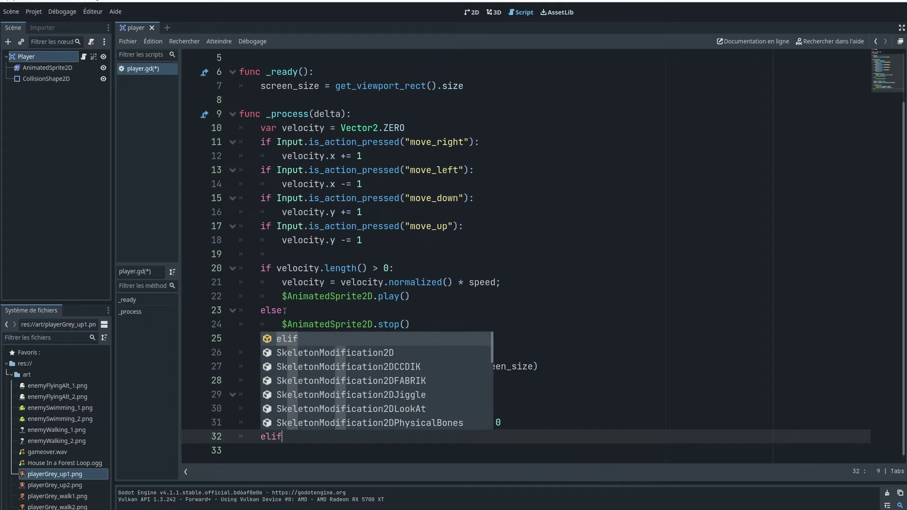
pyautogui.write(' velocity')
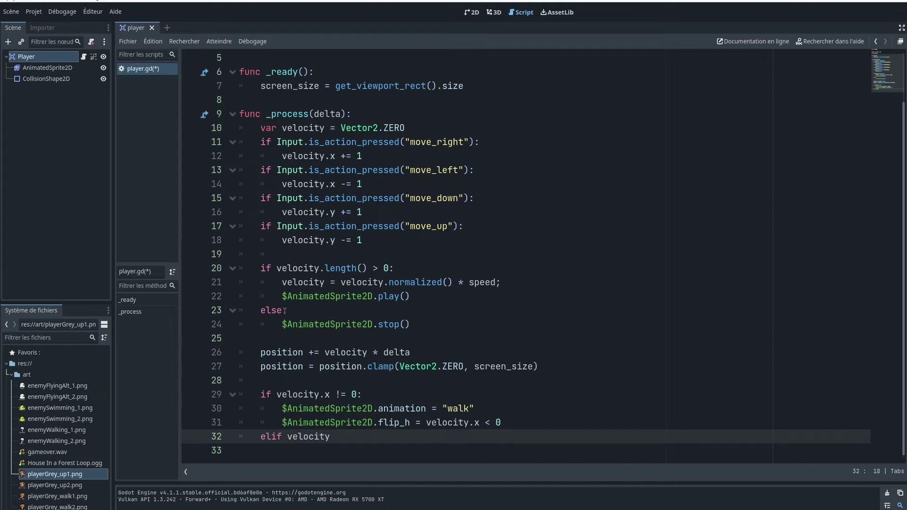
pyautogui.write('.')
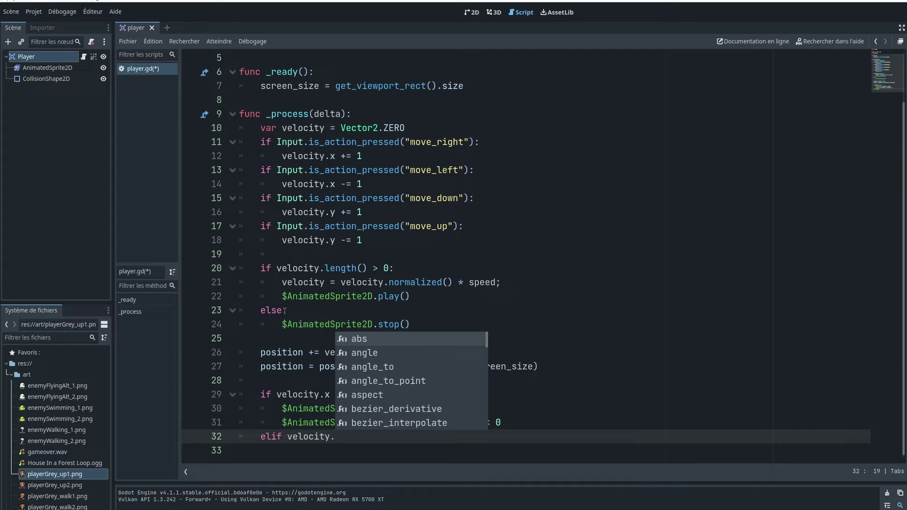
pyautogui.write('y != 0:')
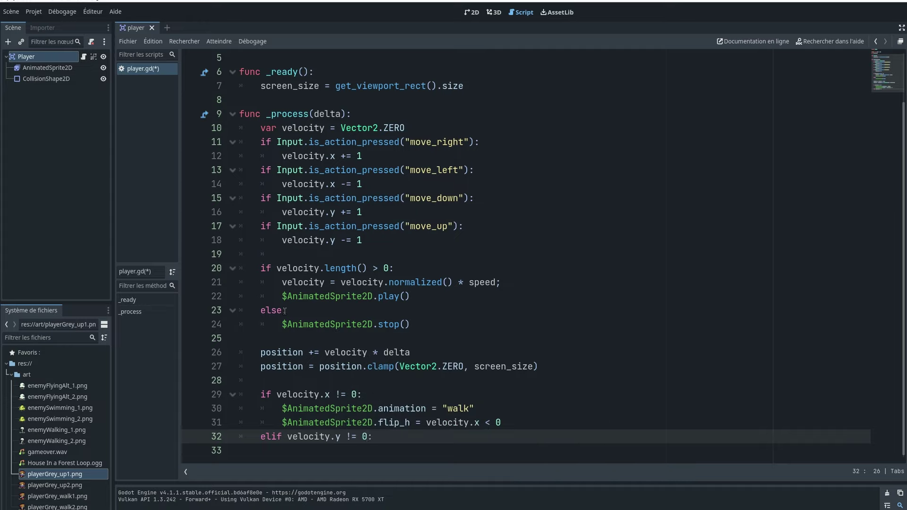
pyautogui.press('Return')
pyautogui.write('$An')
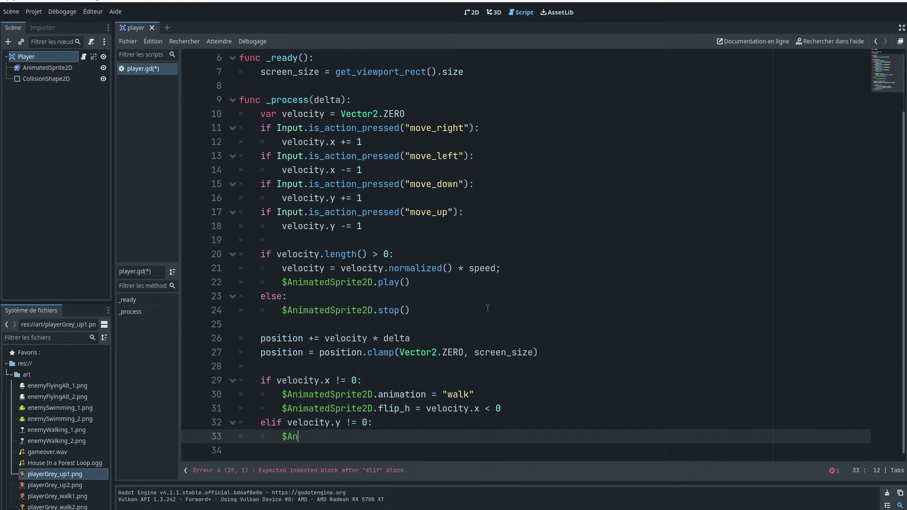
pyautogui.write('imated')
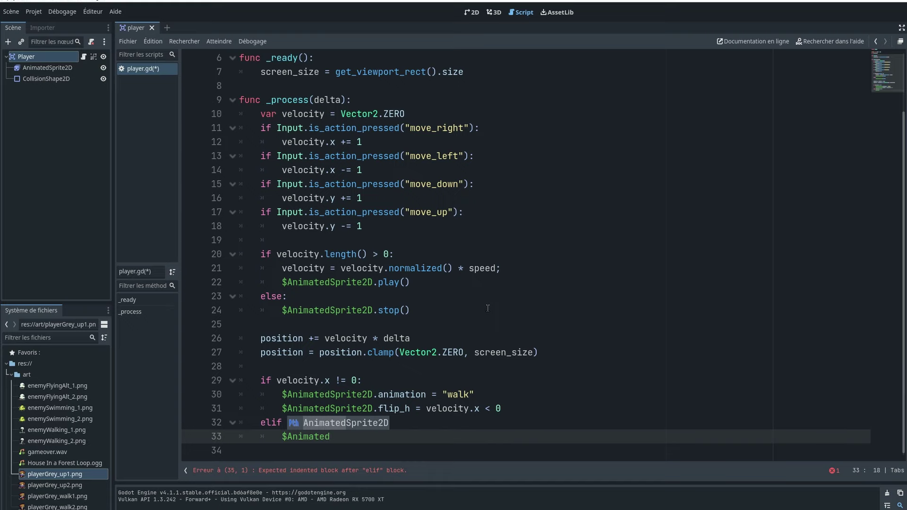
pyautogui.press('Return')
pyautogui.write('.a')
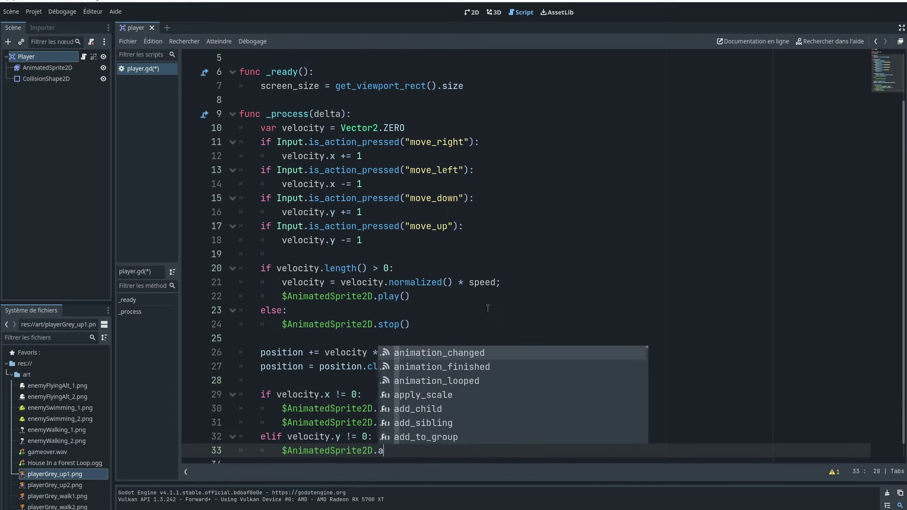
pyautogui.write('nim')
pyautogui.press('Return')
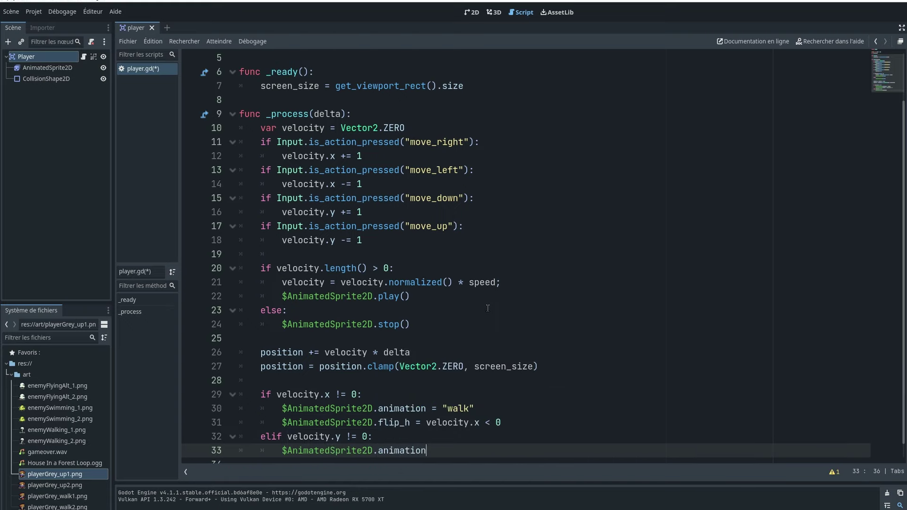
pyautogui.write('"')
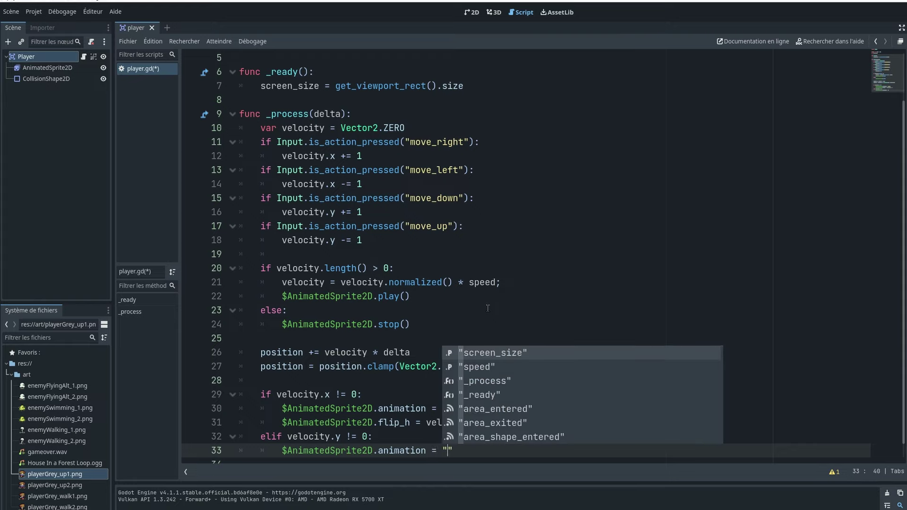
pyautogui.write('up"')
pyautogui.hotkey('ctrl', 's')
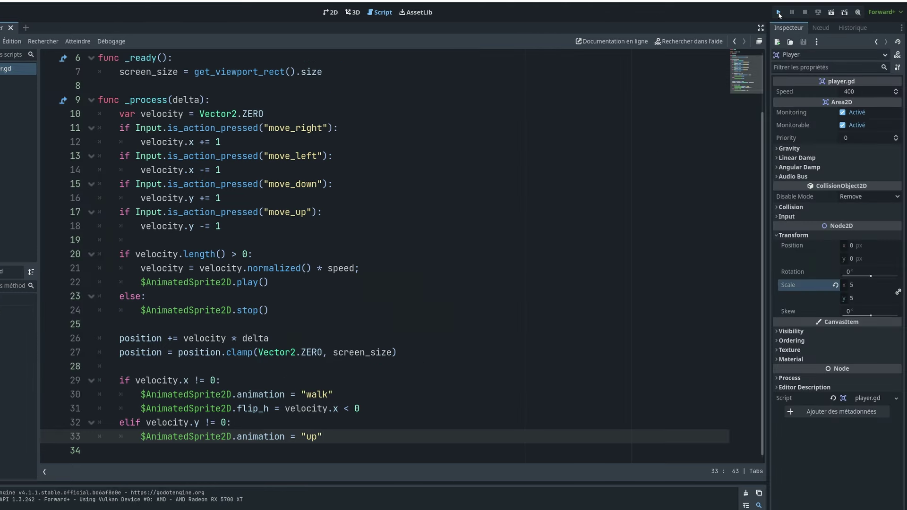
# Launch the game and walk the player left, right, and between the top and bottom edges.
pyautogui.click(779, 12)
pyautogui.moveTo(368, 134); pyautogui.dragTo(378, 145)
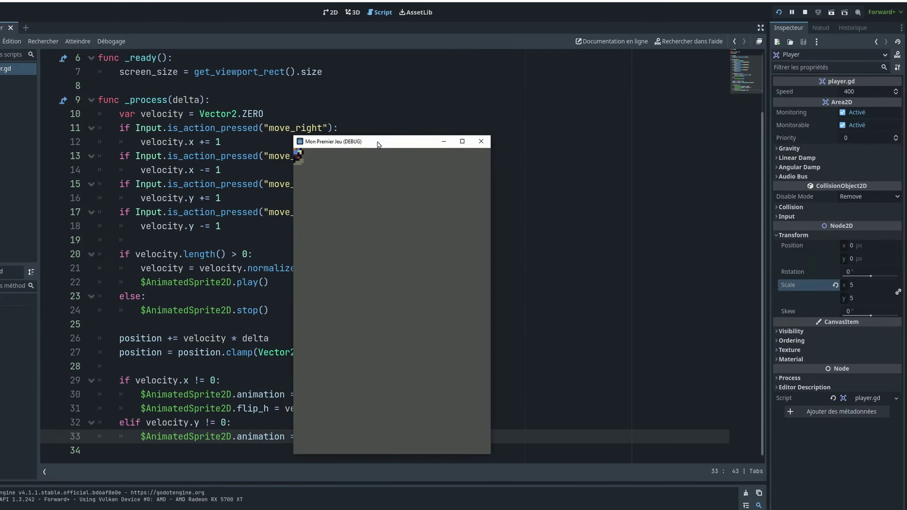
pyautogui.press('Down')
pyautogui.press('Right')
pyautogui.press('Right')
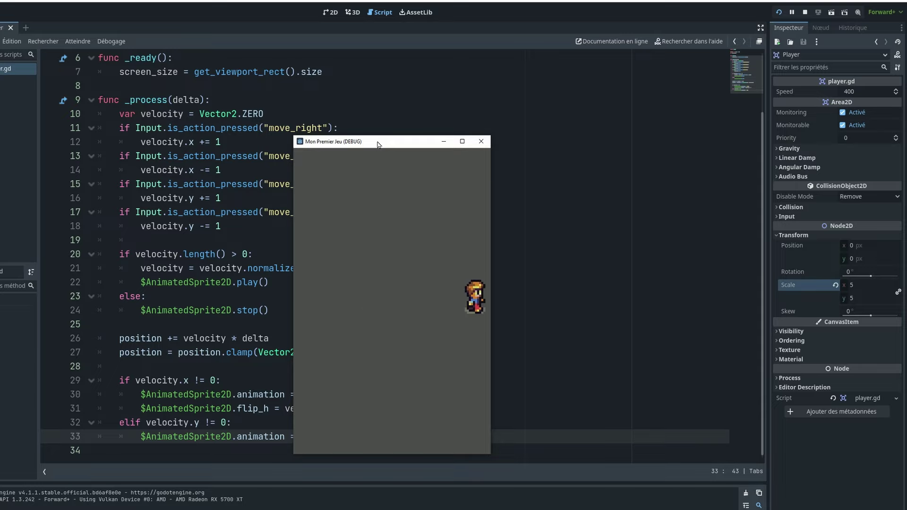
pyautogui.press('Left')
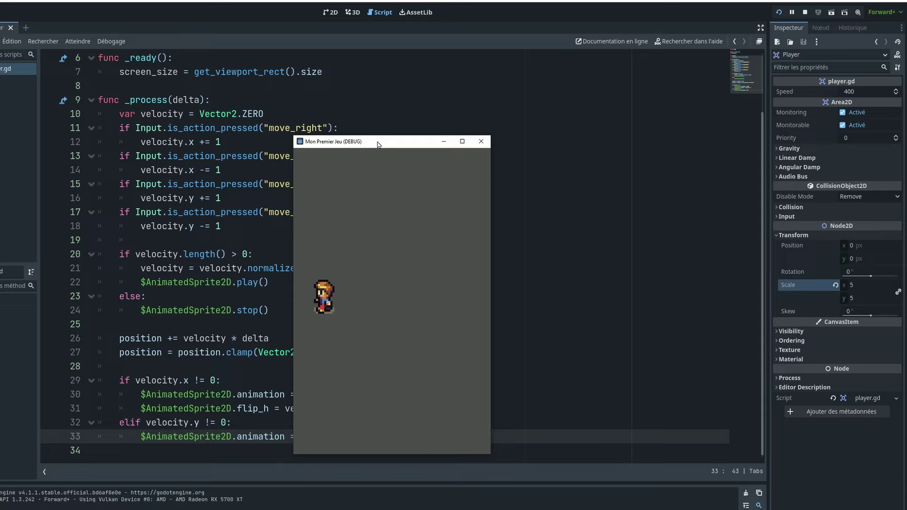
pyautogui.press('Down')
pyautogui.press('Up')
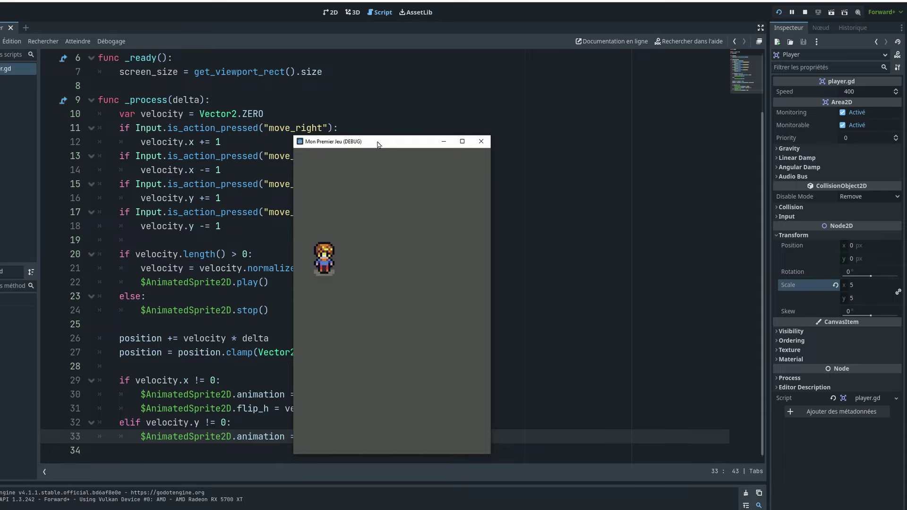
pyautogui.press('Up')
pyautogui.press('Down')
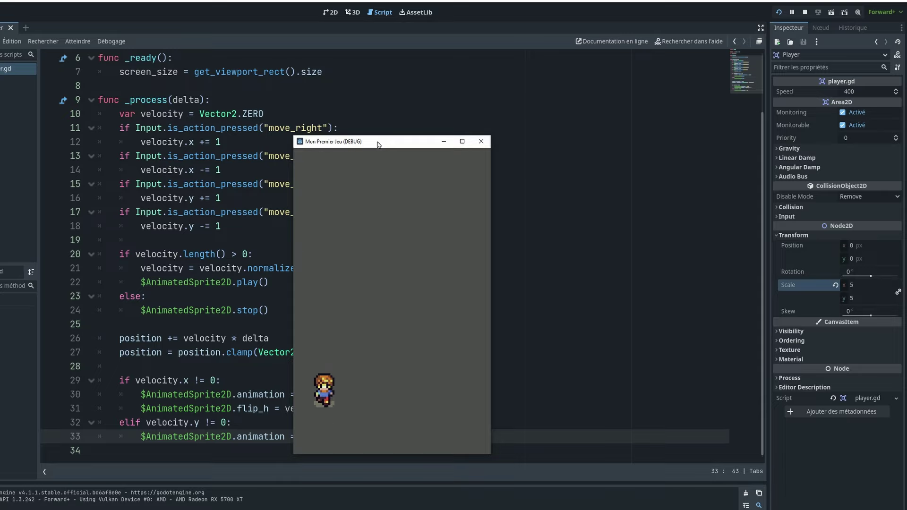
pyautogui.press('Up')
pyautogui.press('Down')
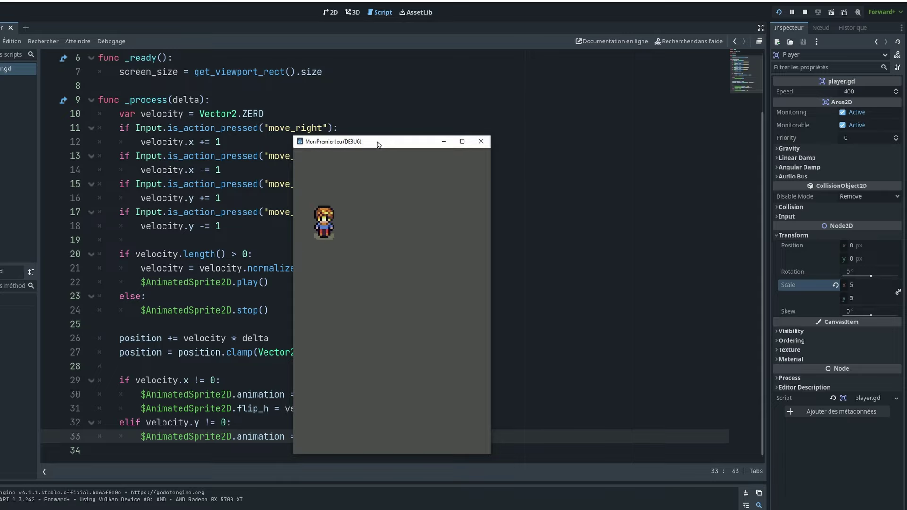
pyautogui.press('Right')
pyautogui.press('Up')
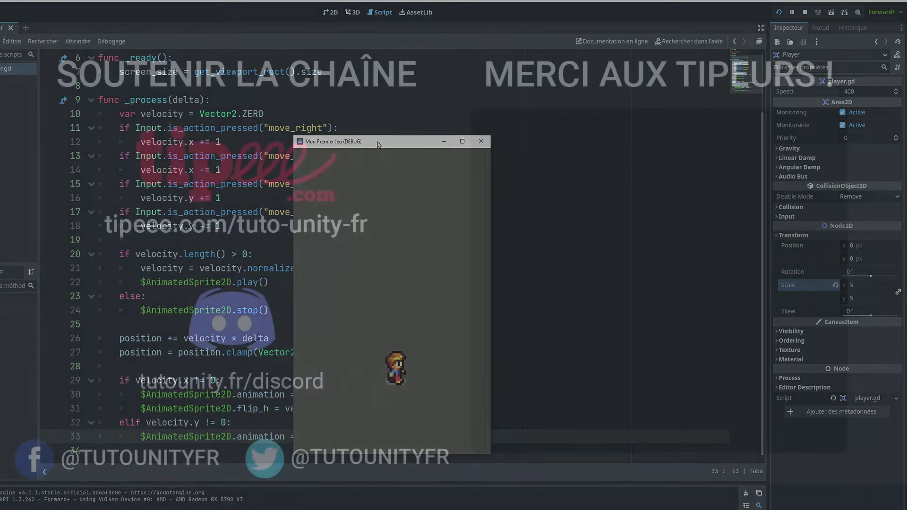